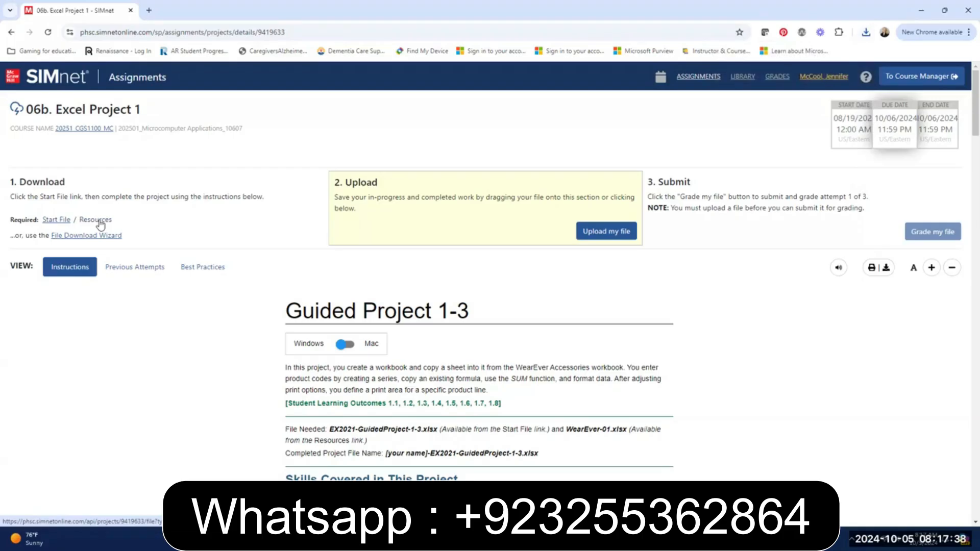
# Open the newly downloaded WearEver-01.xlsx workbook in Excel and enable editing
pyautogui.click(867, 33)
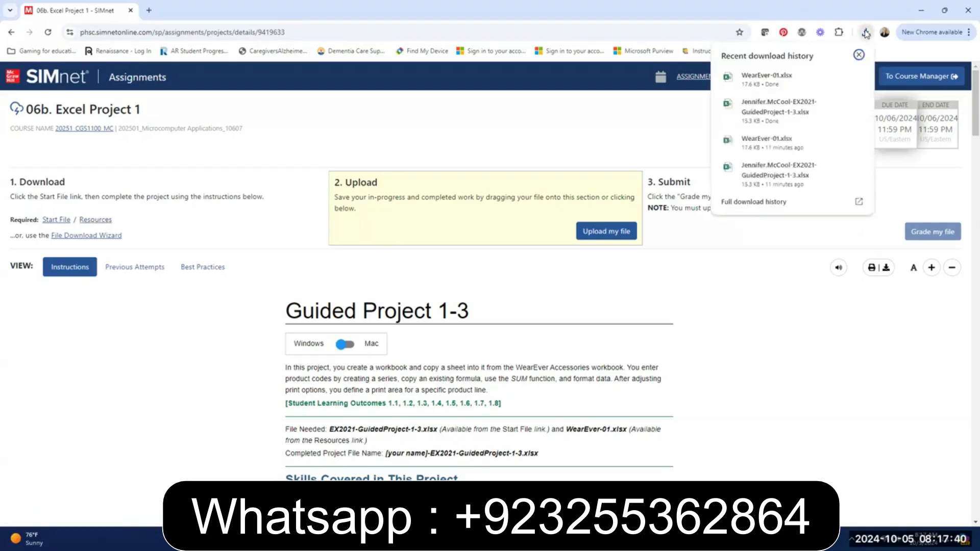
pyautogui.moveTo(765, 88)
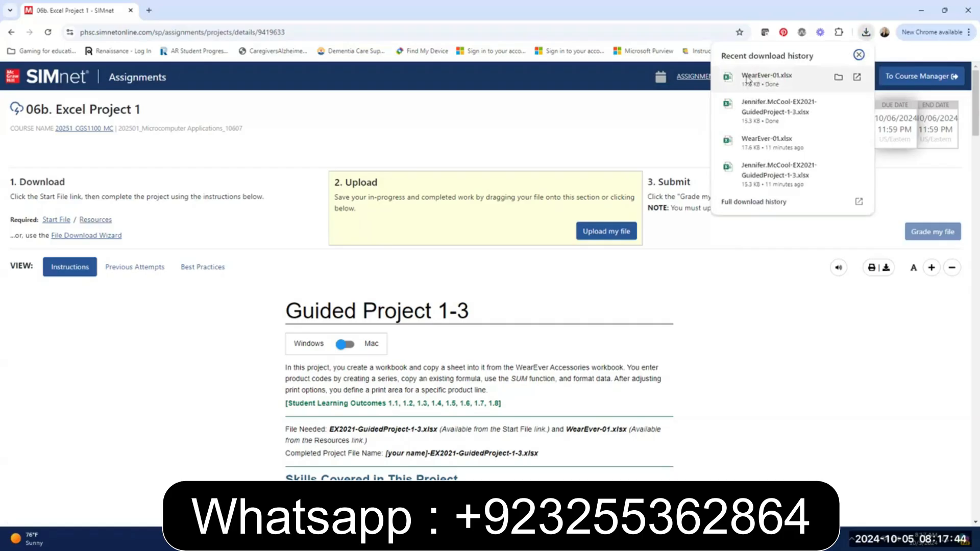
pyautogui.click(761, 77)
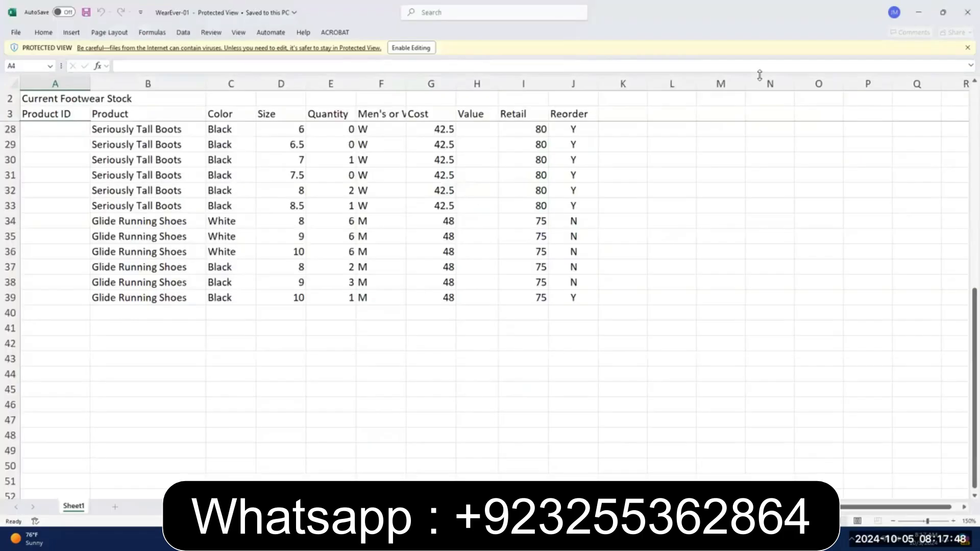
pyautogui.click(406, 49)
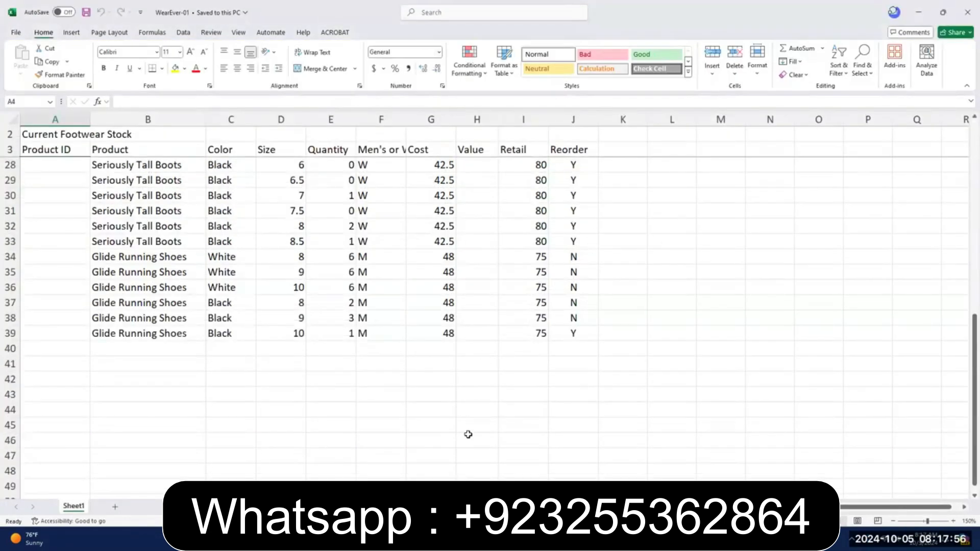
# Return to the SIMnet project page in Chrome, open the newly downloaded GuidedProject-1-3 start file, and enable editing
pyautogui.moveTo(536, 540)
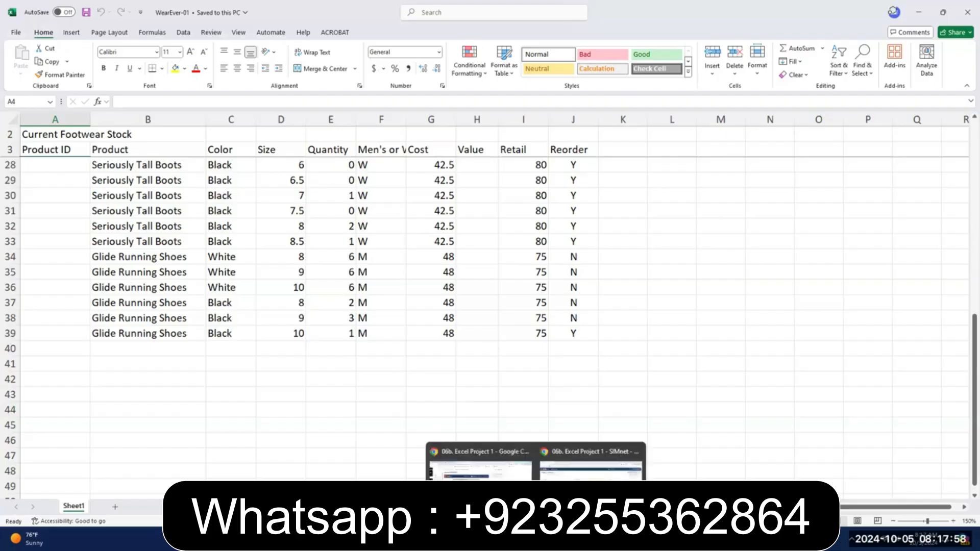
pyautogui.click(590, 462)
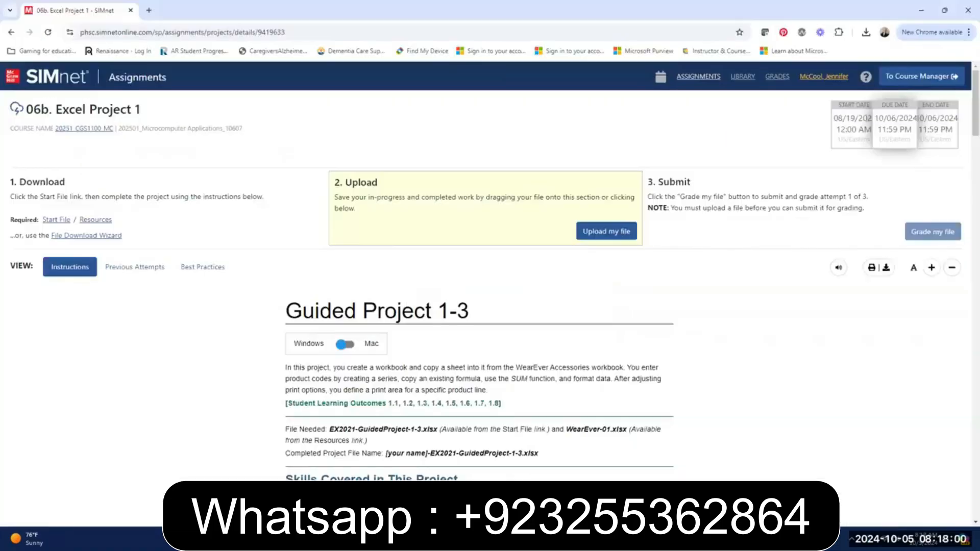
pyautogui.click(866, 33)
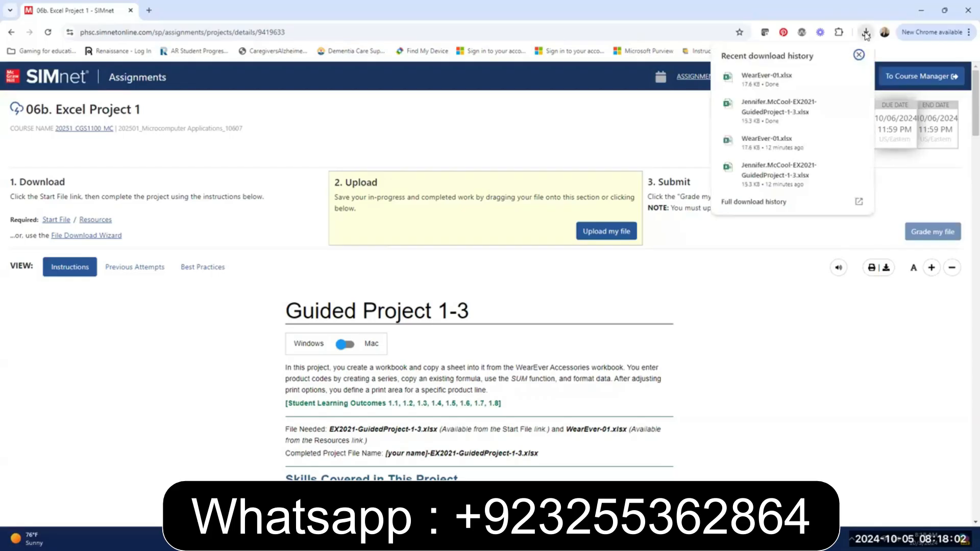
pyautogui.click(778, 112)
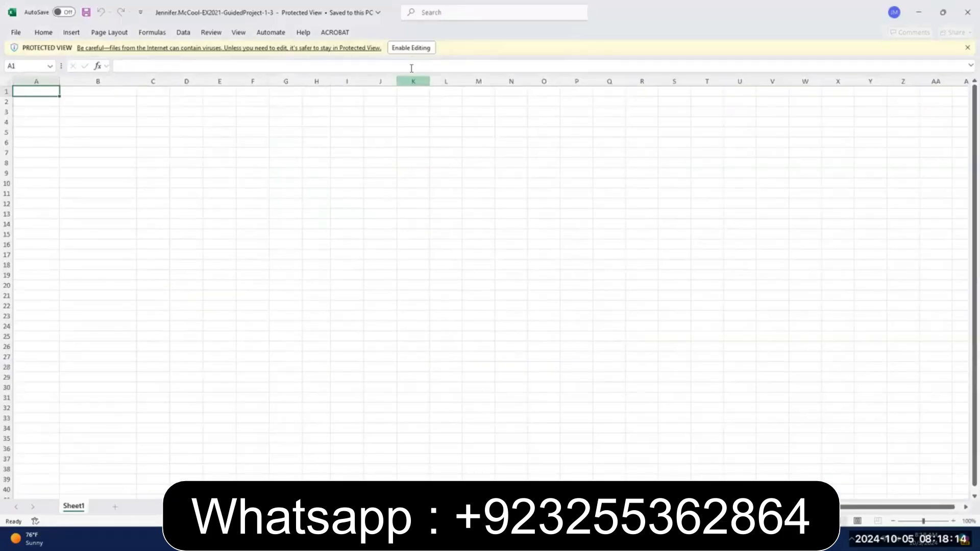
pyautogui.click(411, 48)
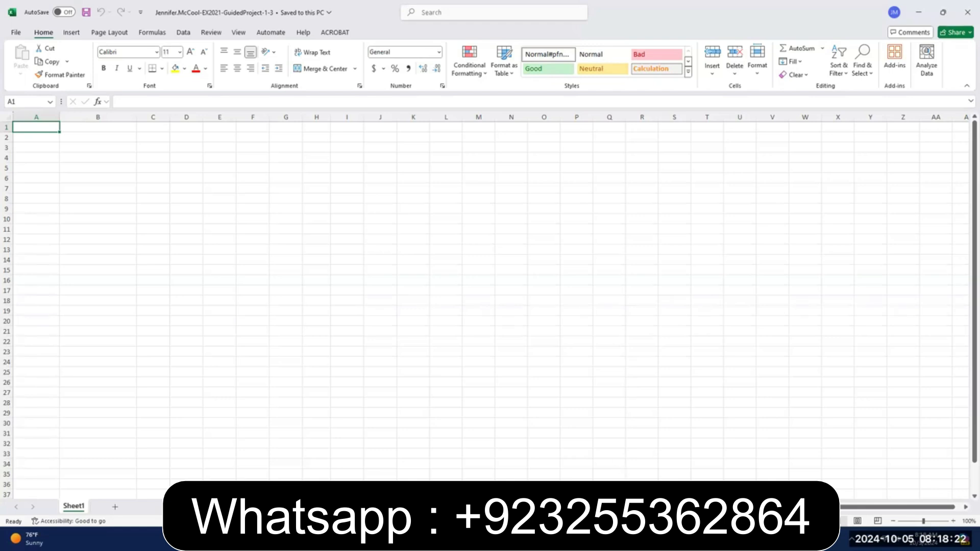
# Bring up the WearEver-01 workbook, check the SIMnet project page, and return to the workbook
pyautogui.click(625, 540)
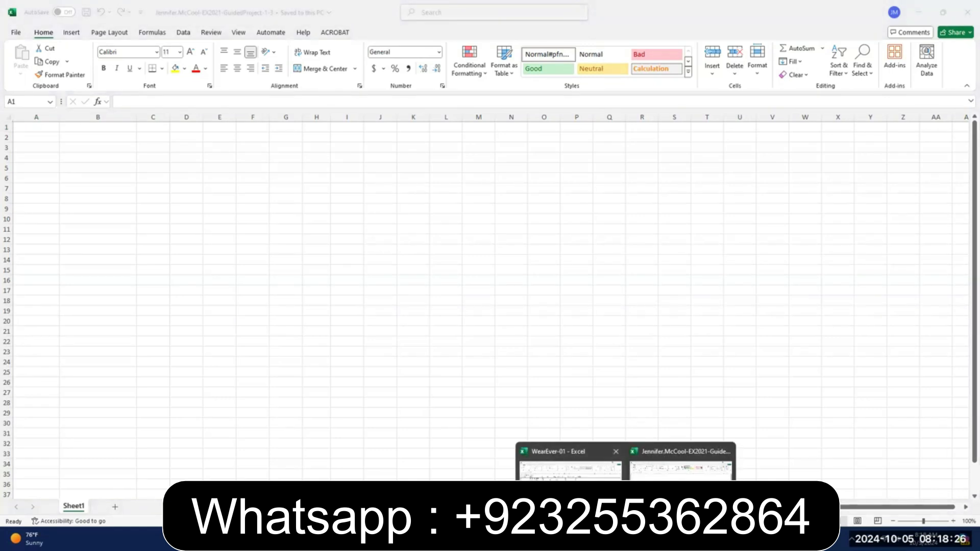
pyautogui.click(571, 496)
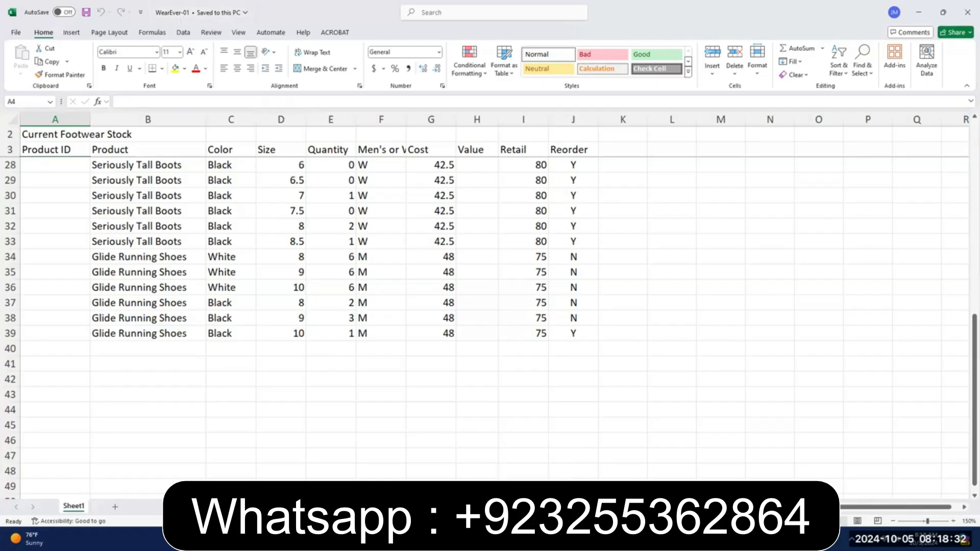
pyautogui.moveTo(536, 540)
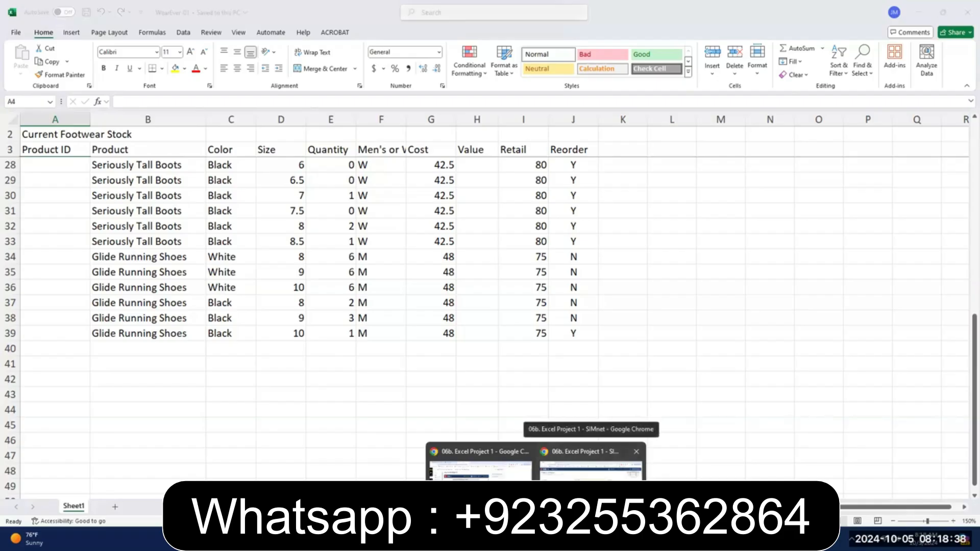
pyautogui.click(591, 467)
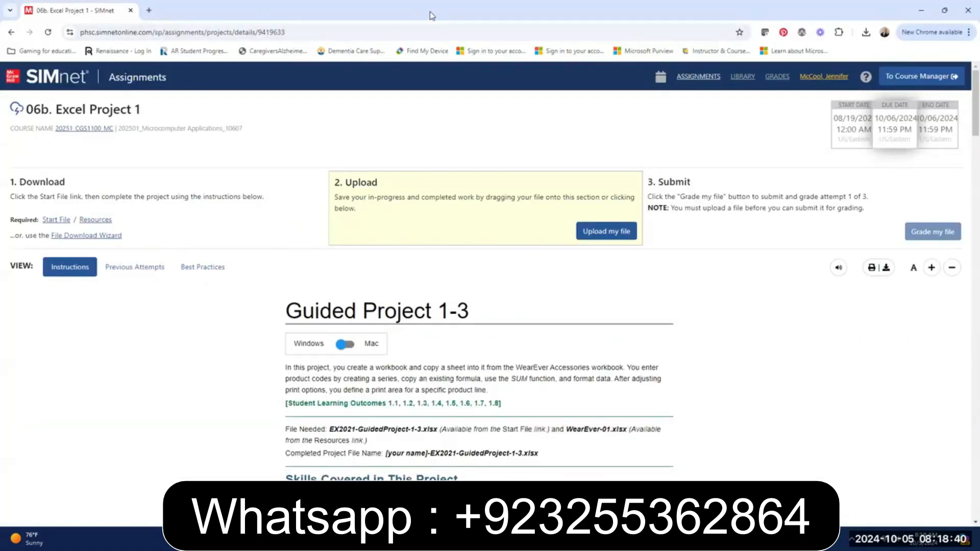
pyautogui.hotkey('alt', 'Tab')
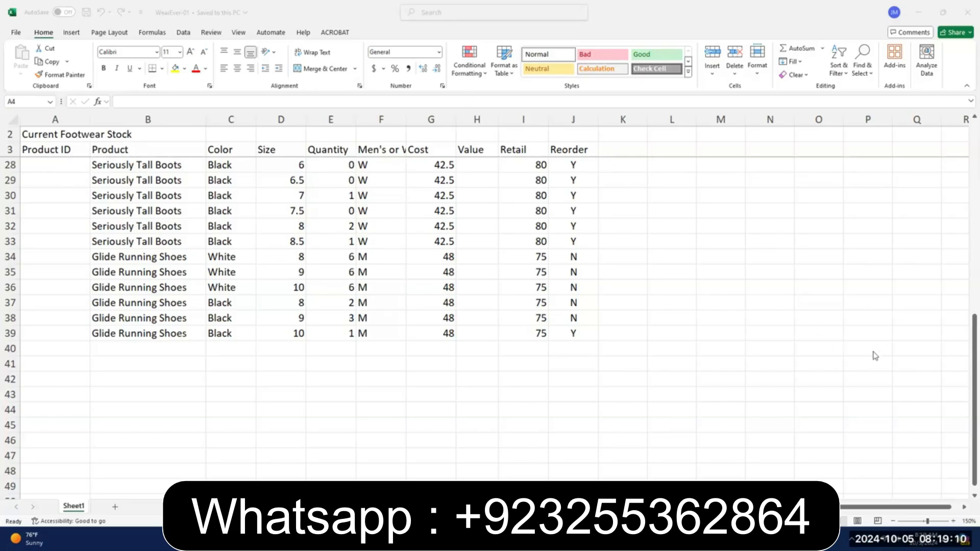
# Unfreeze the panes in the WearEver-01 footwear stock sheet so that all rows scroll together
pyautogui.click(965, 306)
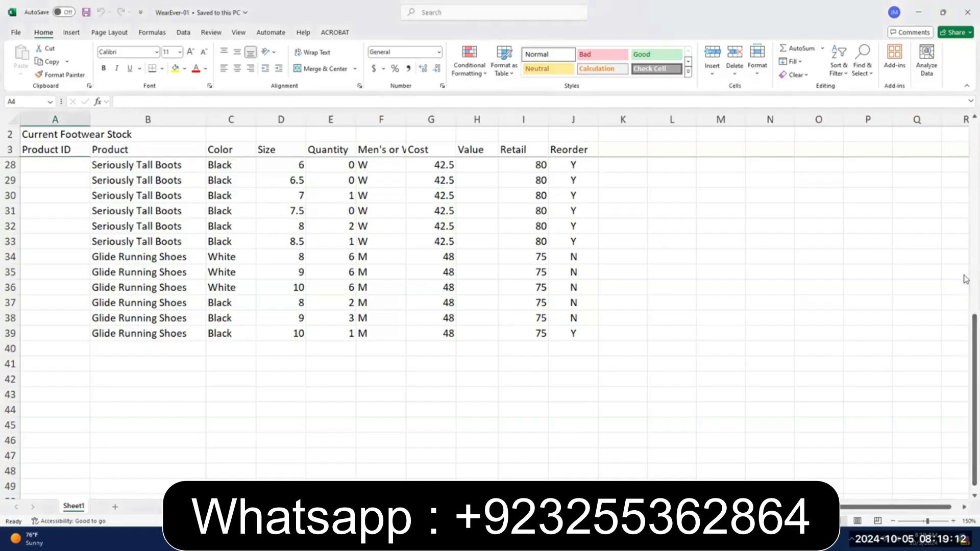
pyautogui.moveTo(966, 323); pyautogui.dragTo(966, 302)
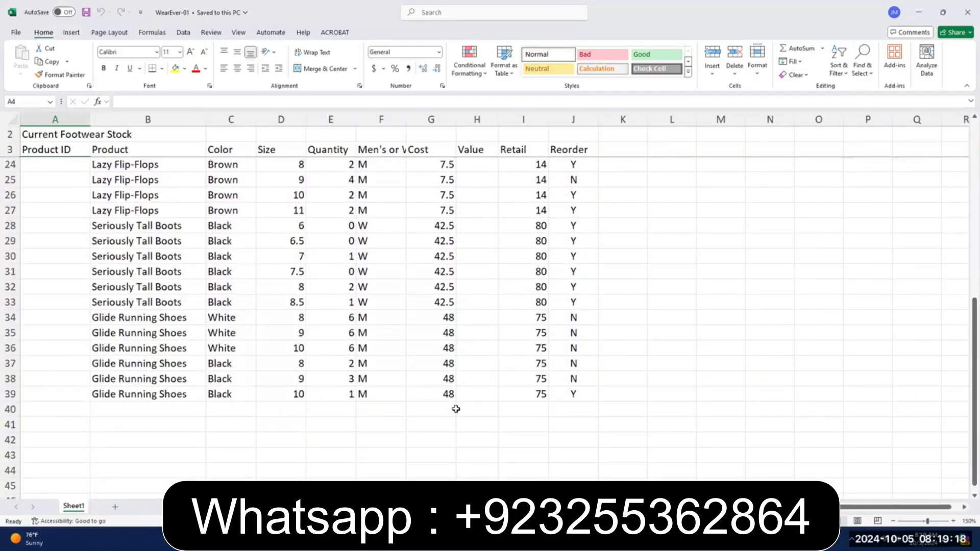
pyautogui.scroll(4, 365, 325)
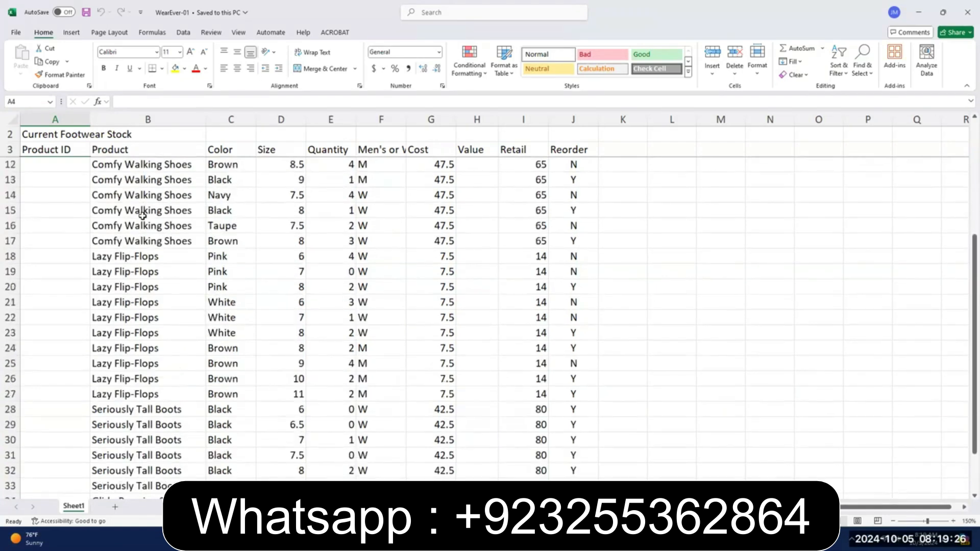
pyautogui.scroll(1, 139, 195)
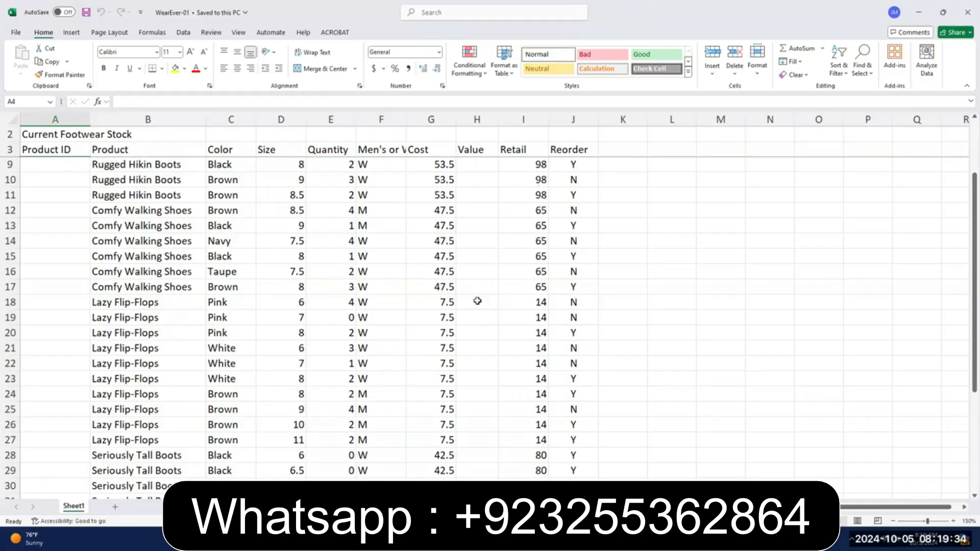
pyautogui.scroll(2, 117, 265)
pyautogui.scroll(-6, 128, 255)
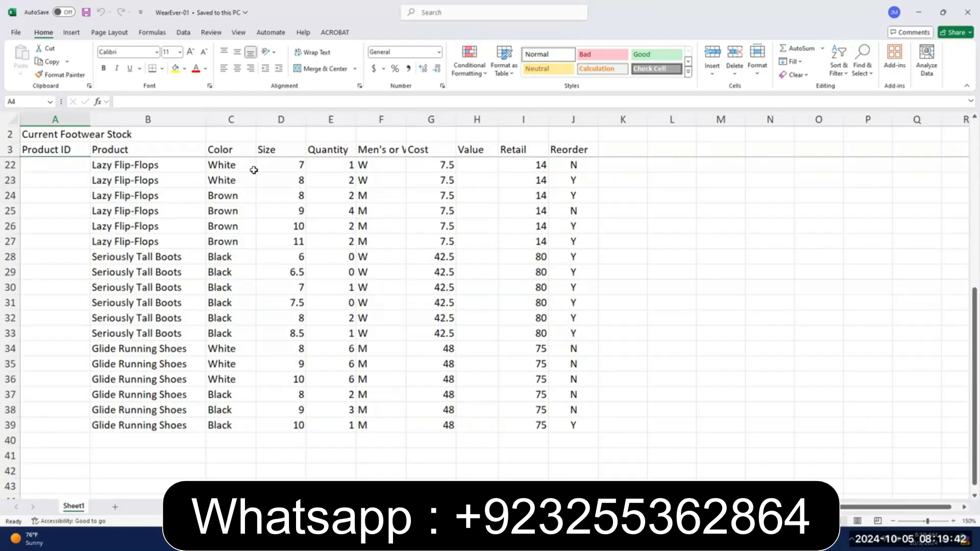
pyautogui.click(238, 33)
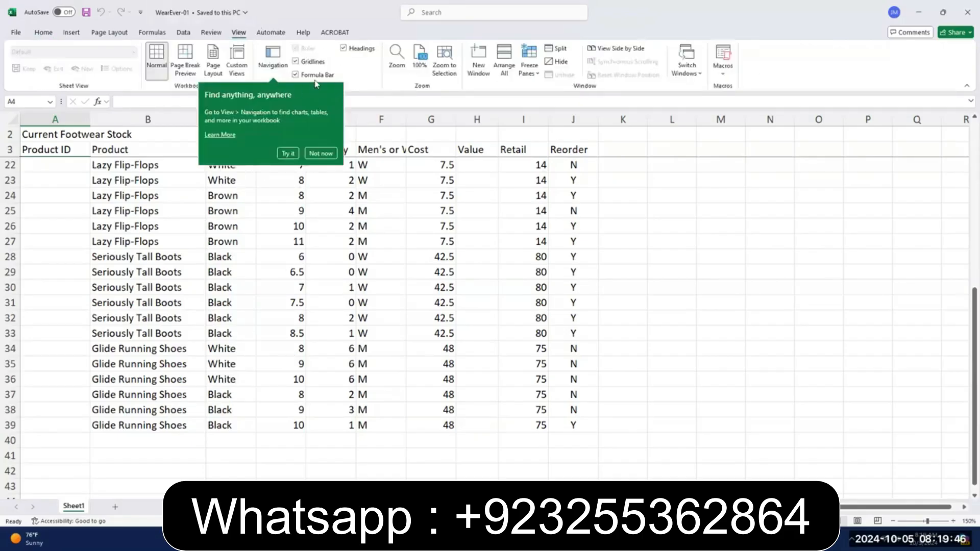
pyautogui.click(322, 153)
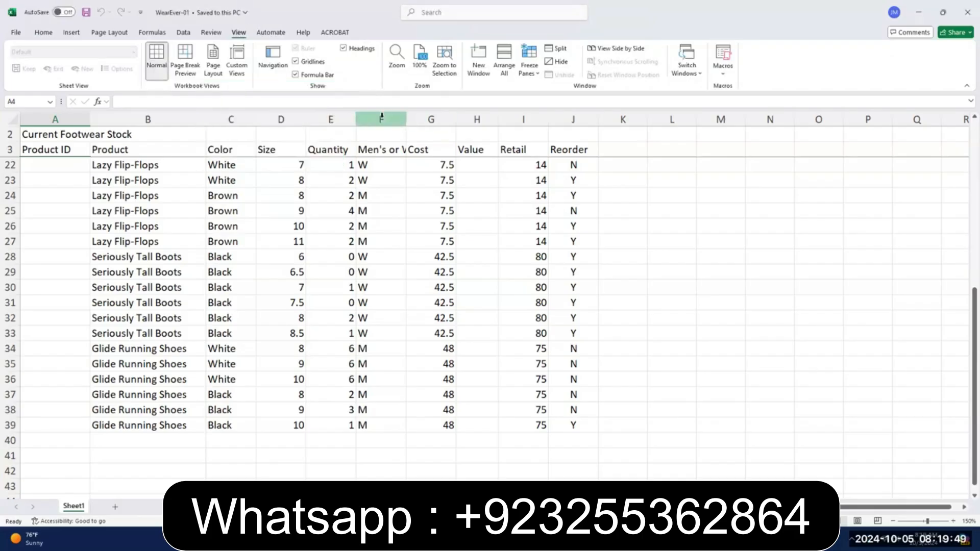
pyautogui.click(534, 75)
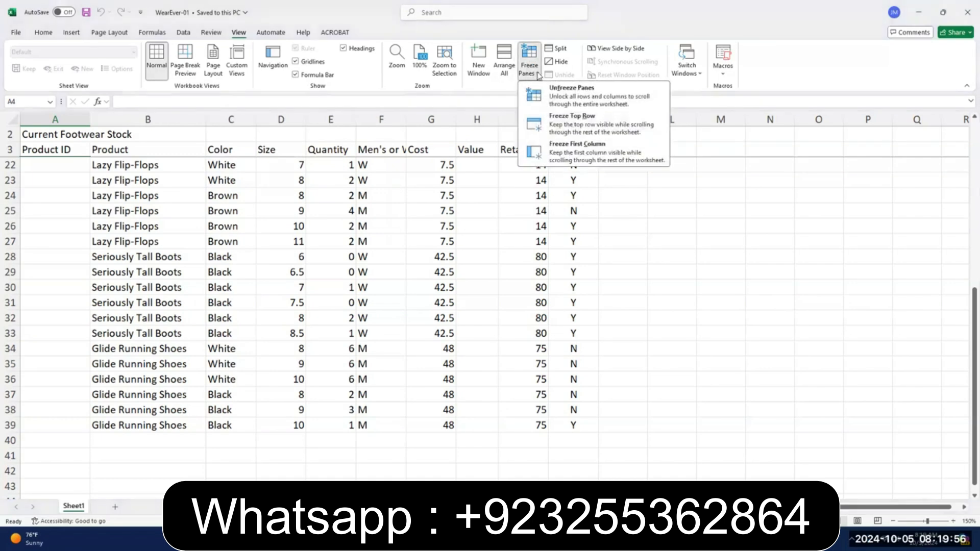
pyautogui.click(598, 91)
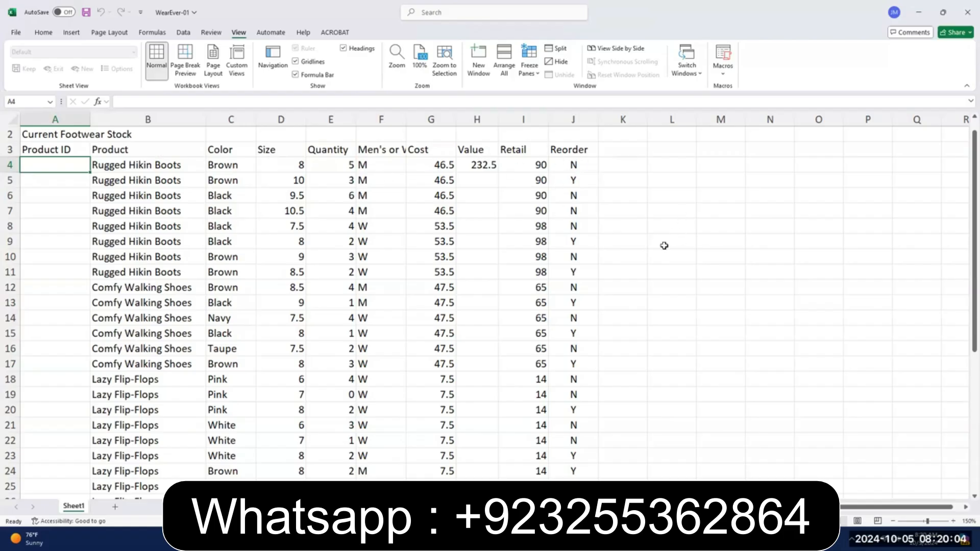
pyautogui.scroll(-6, 670, 253)
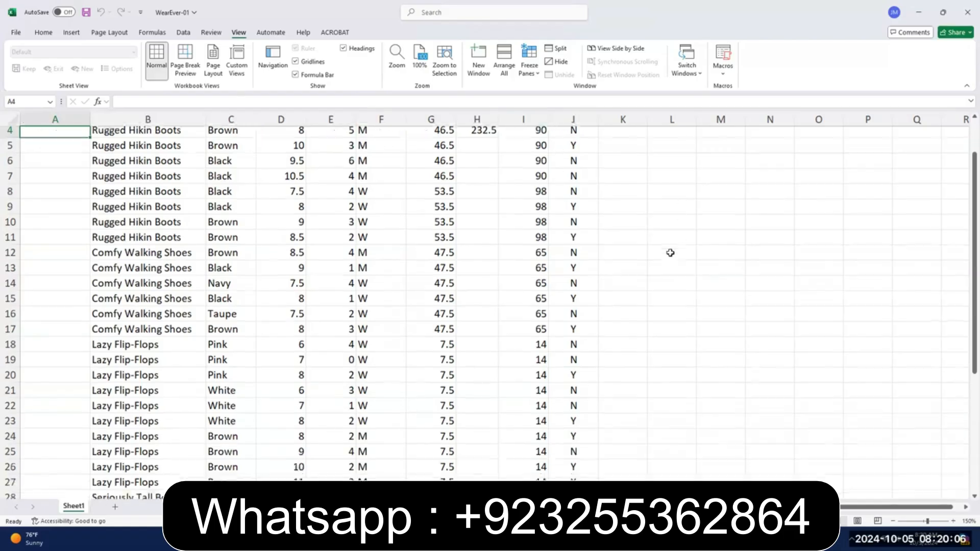
pyautogui.scroll(6, 673, 266)
pyautogui.scroll(-12, 678, 277)
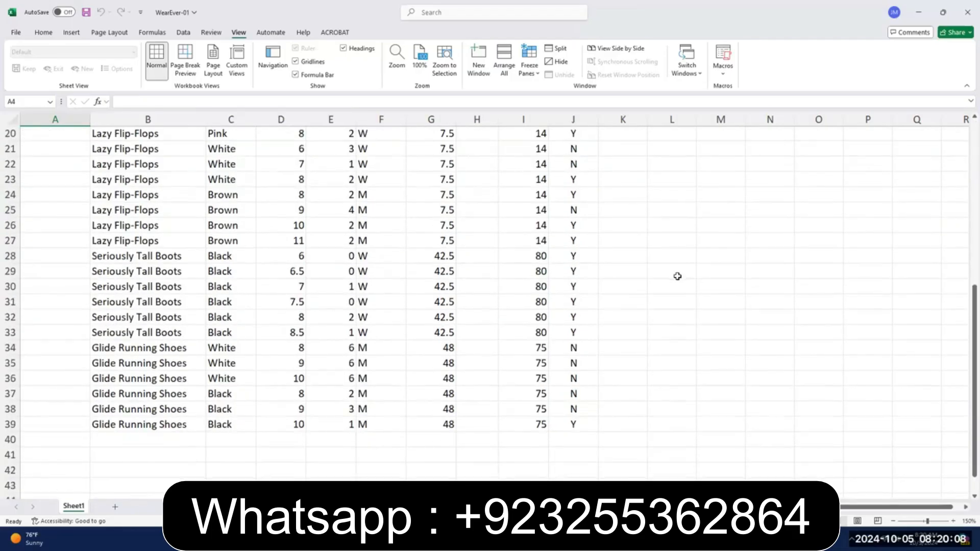
pyautogui.scroll(12, 677, 277)
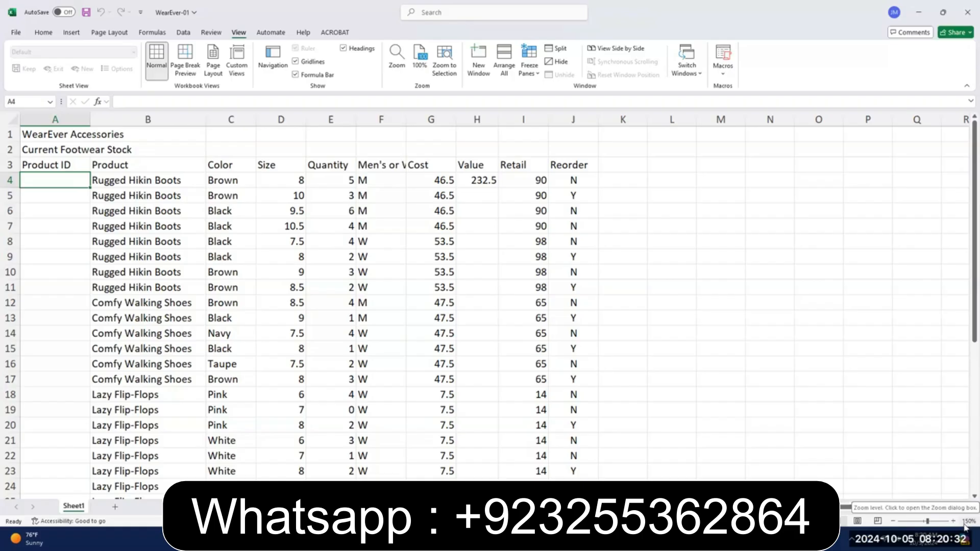
# Reduce the zoom of the footwear stock sheet to 100%
pyautogui.click(893, 521)
pyautogui.click(893, 522)
pyautogui.click(893, 521)
pyautogui.click(893, 521)
pyautogui.click(893, 521)
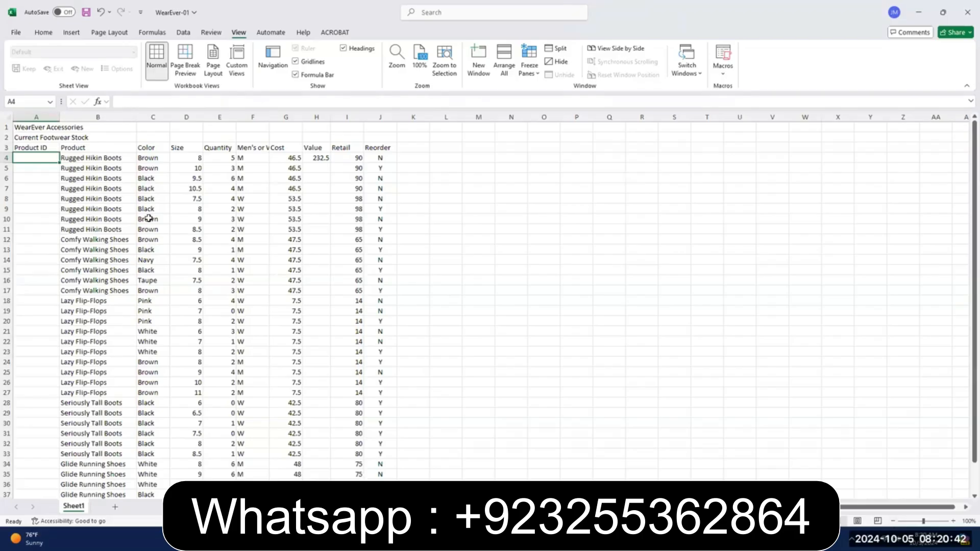
pyautogui.scroll(-4, 102, 232)
pyautogui.scroll(4, 96, 340)
# Create a copy of WearEver-01's Sheet1 in the GuidedProject-1-3 workbook, placed before that workbook's Sheet1
pyautogui.click(694, 75)
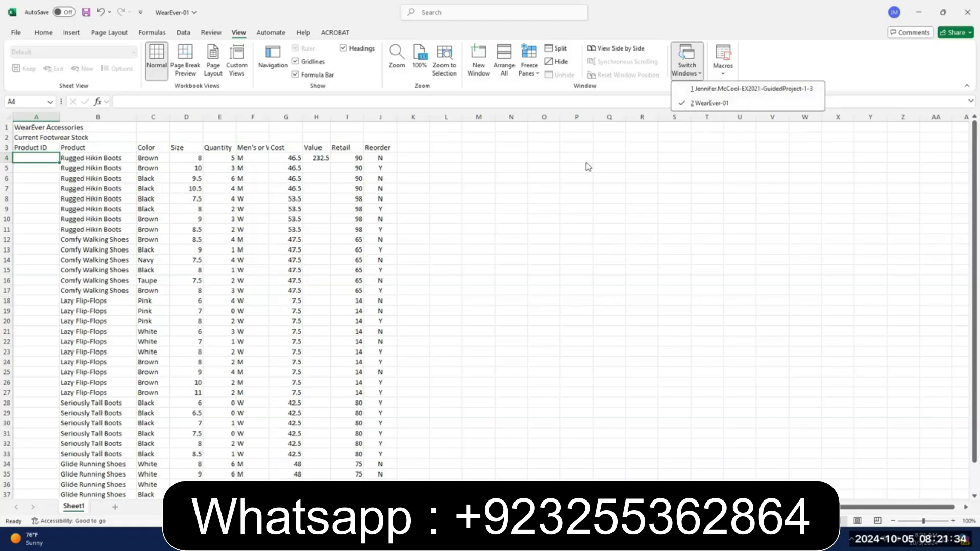
pyautogui.click(450, 177)
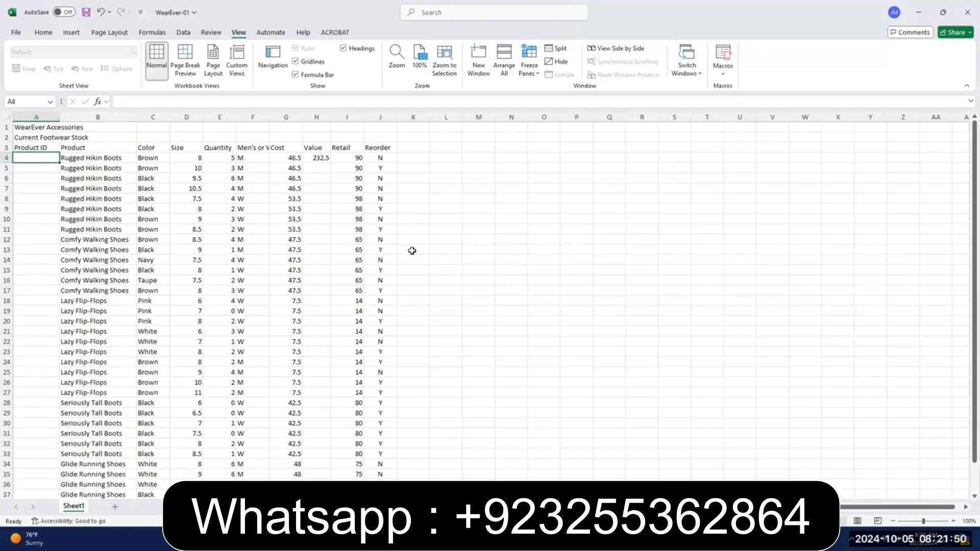
pyautogui.rightClick(76, 508)
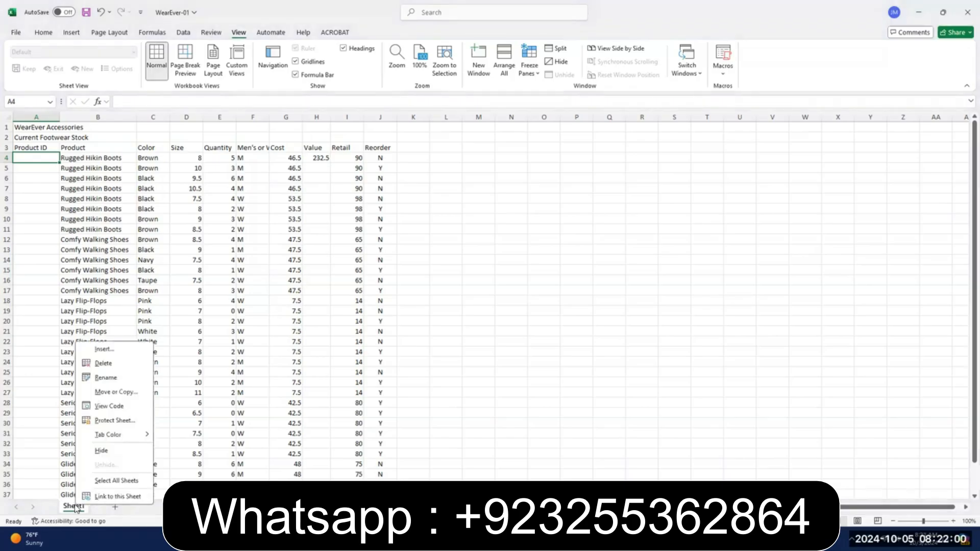
pyautogui.click(117, 392)
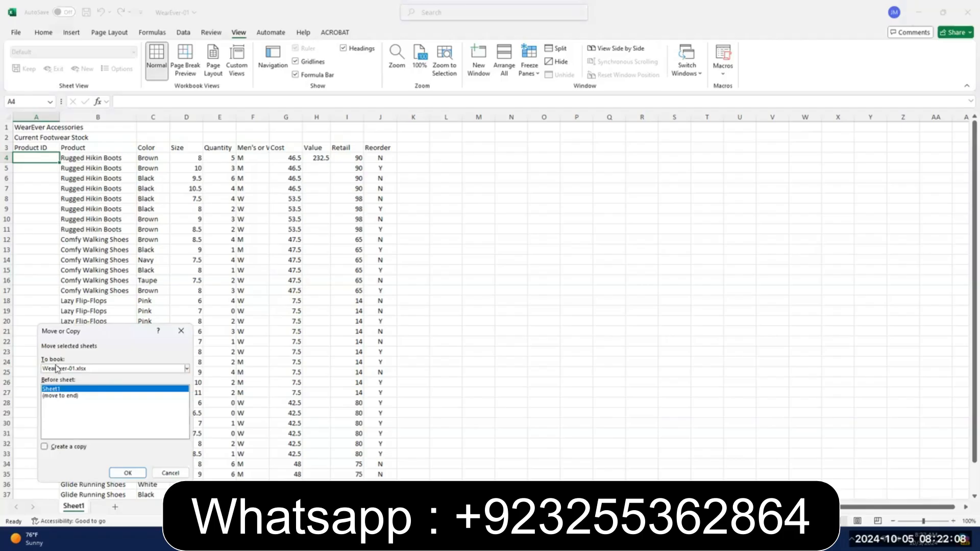
pyautogui.click(187, 370)
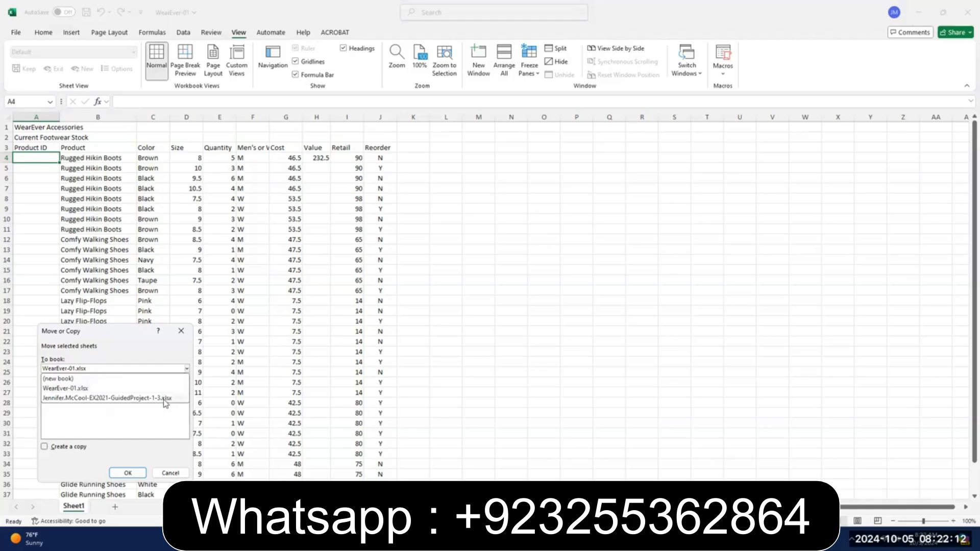
pyautogui.click(114, 399)
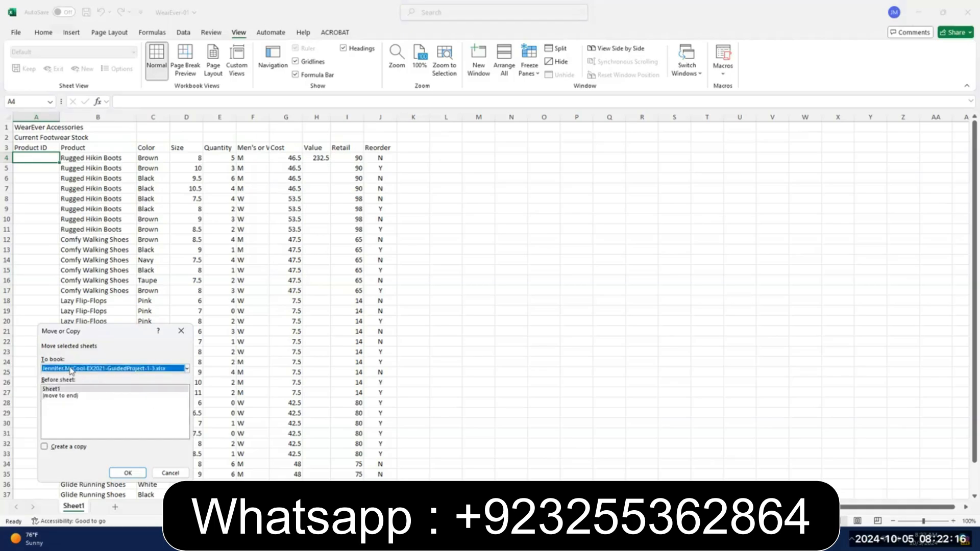
pyautogui.click(45, 447)
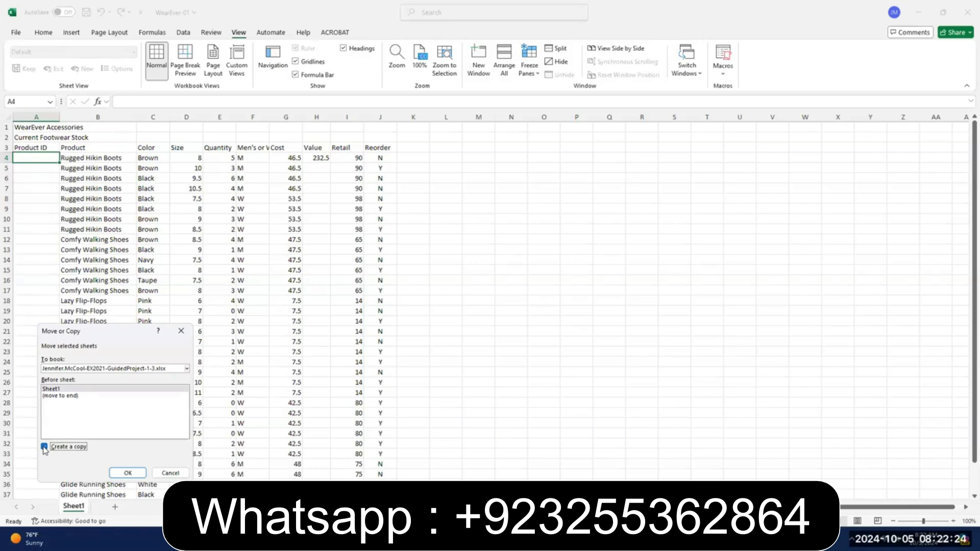
pyautogui.click(128, 474)
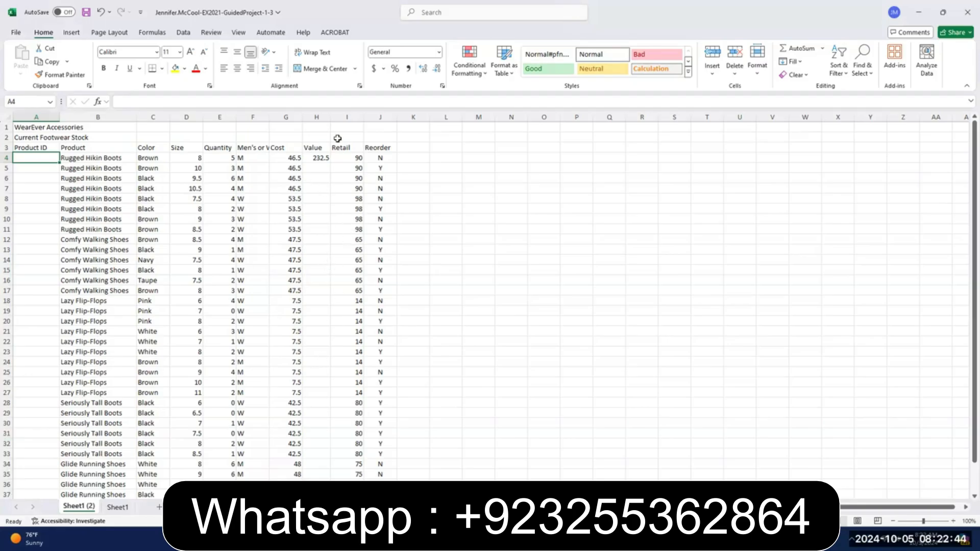
# Switch to the WearEver-01 workbook and close it without saving its changes
pyautogui.click(238, 32)
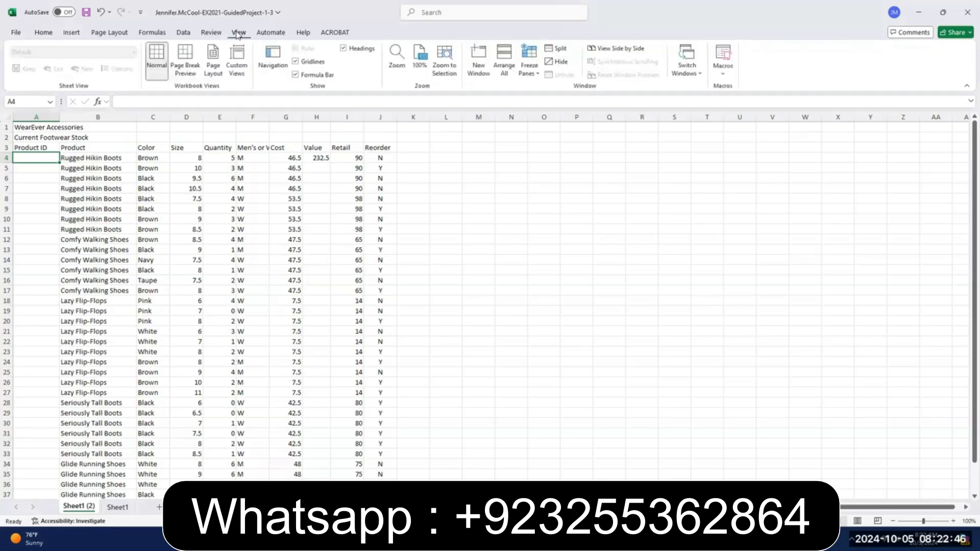
pyautogui.click(698, 73)
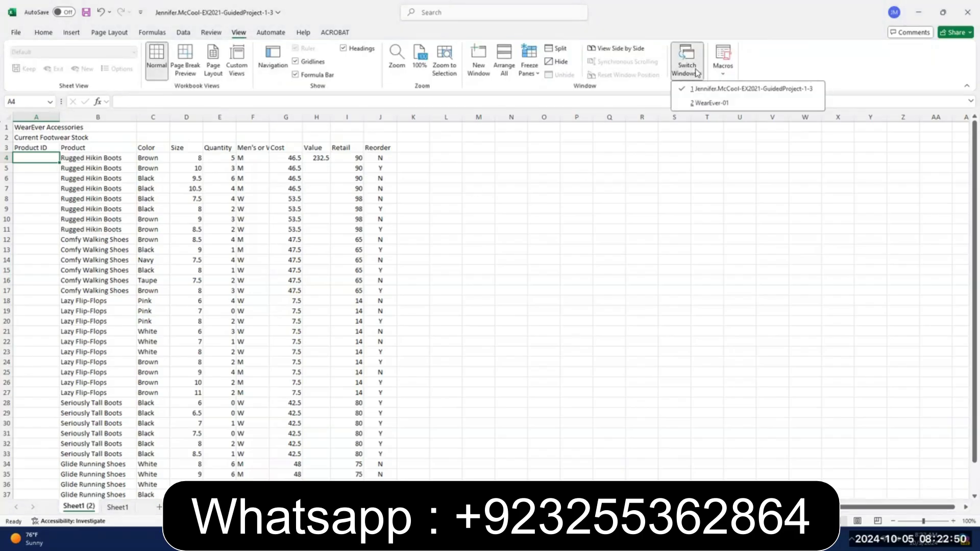
pyautogui.click(713, 103)
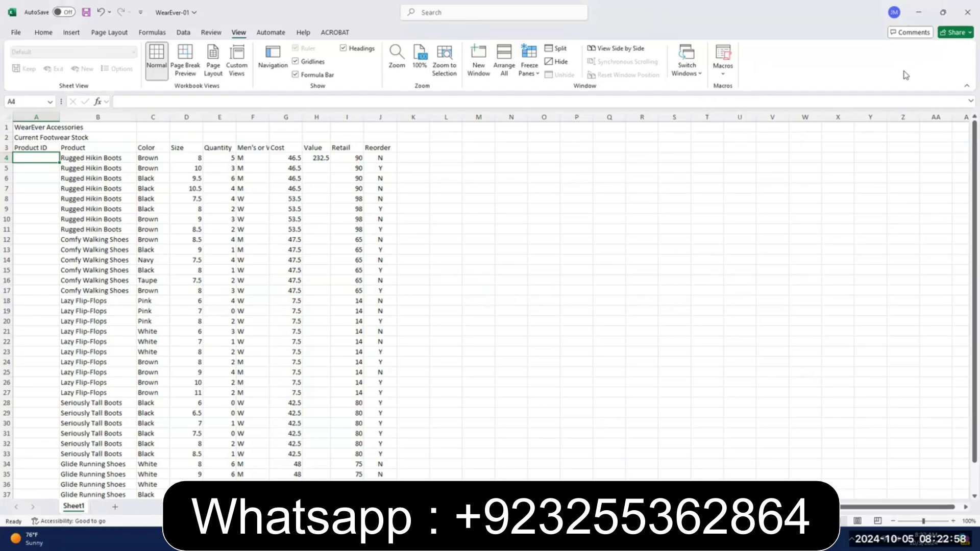
pyautogui.click(967, 14)
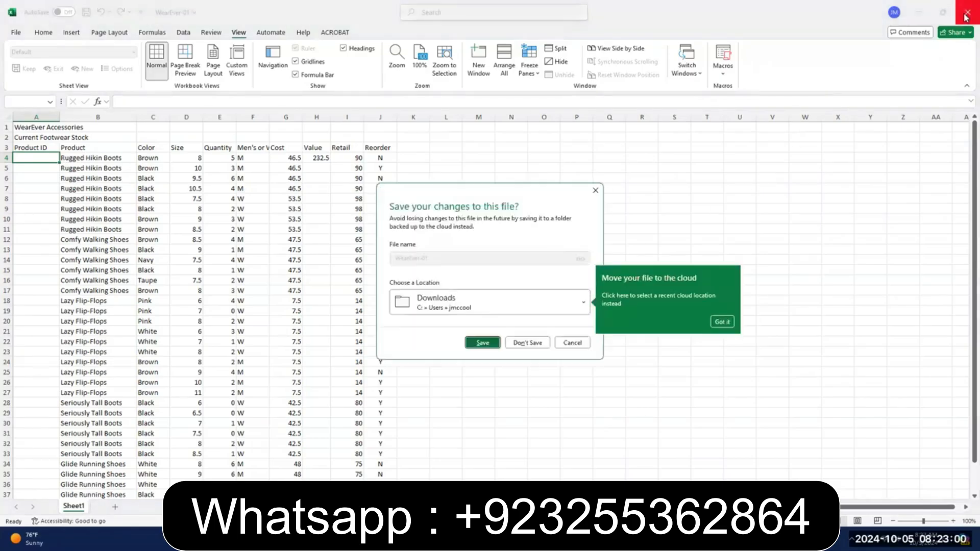
pyautogui.click(527, 341)
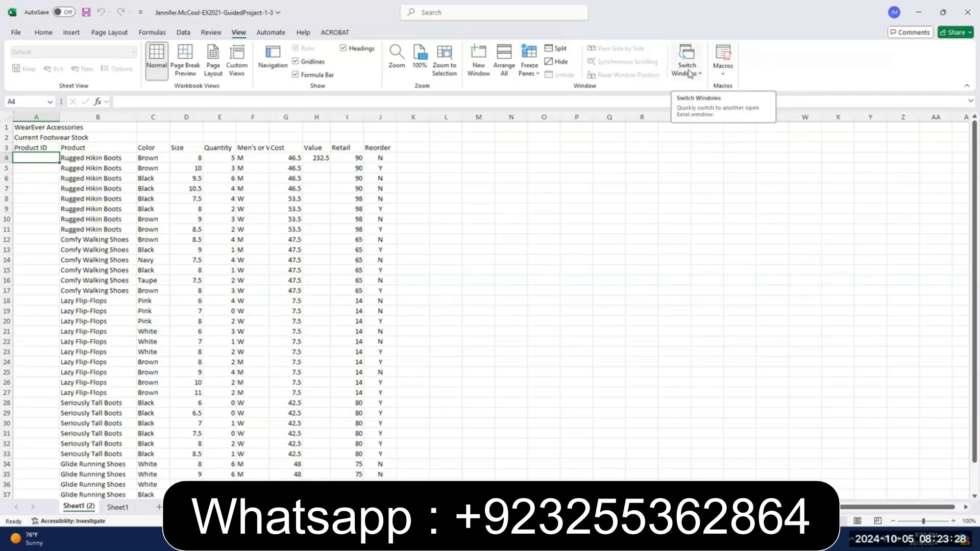
# Check which workbook windows are still open
pyautogui.click(690, 73)
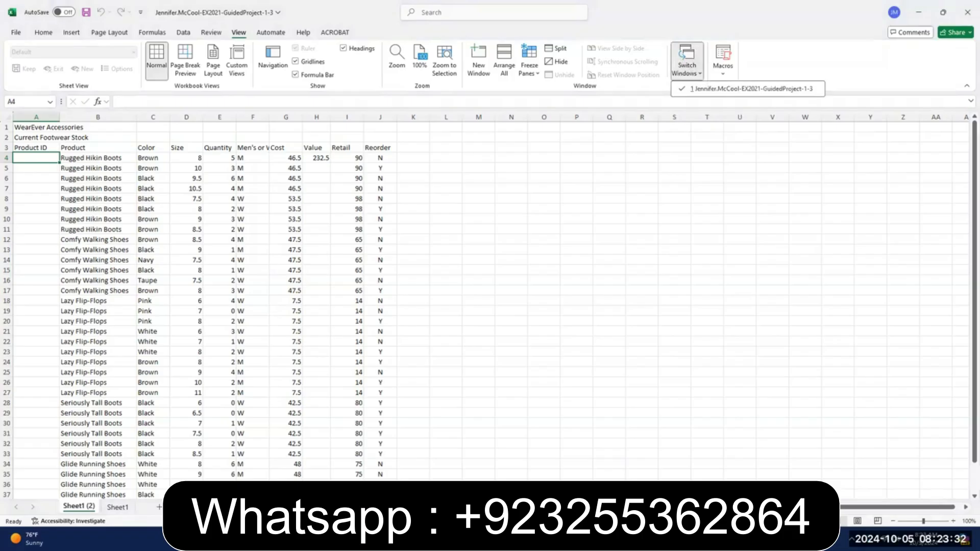
pyautogui.moveTo(626, 540)
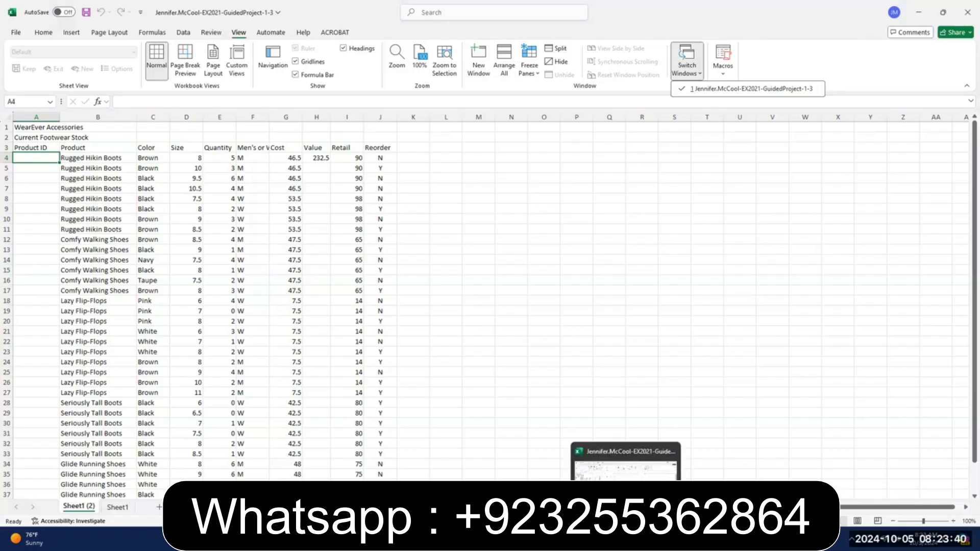
pyautogui.click(763, 38)
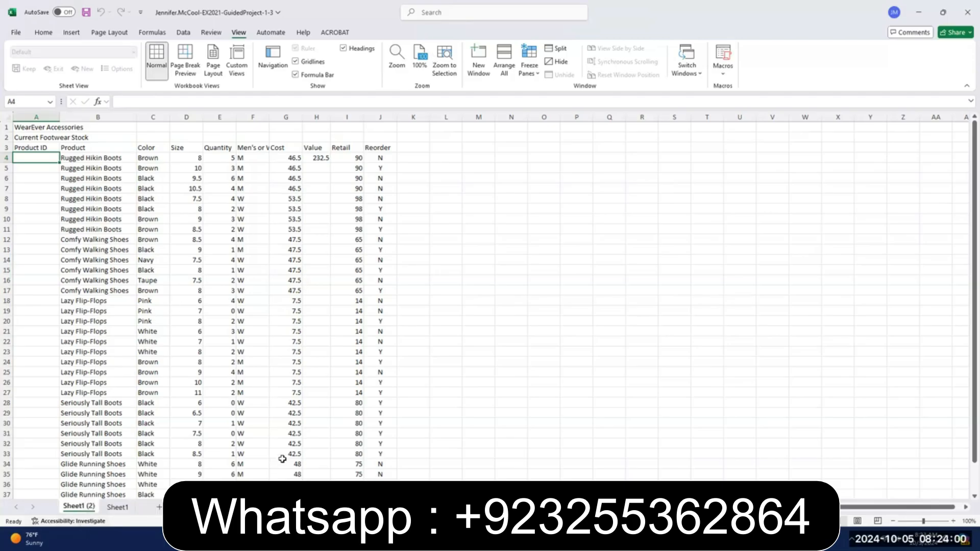
# Rename the copied footwear stock sheet, Sheet1 (2), as Inventory
pyautogui.doubleClick(79, 507)
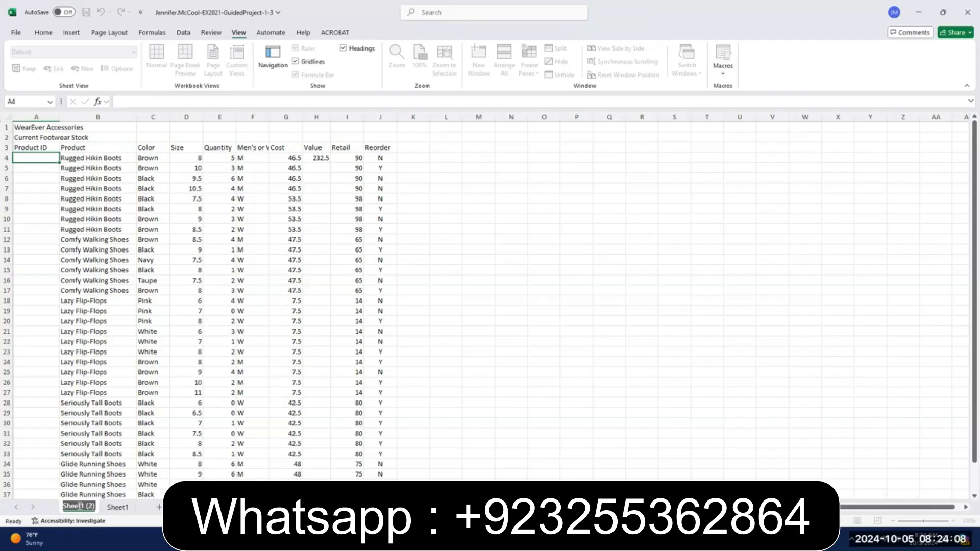
pyautogui.write('Inver')
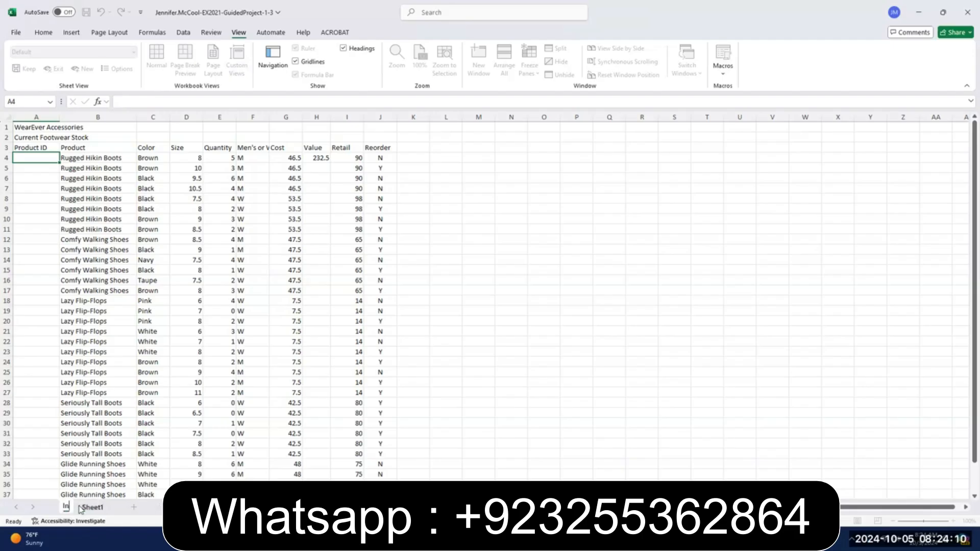
pyautogui.write('ory')
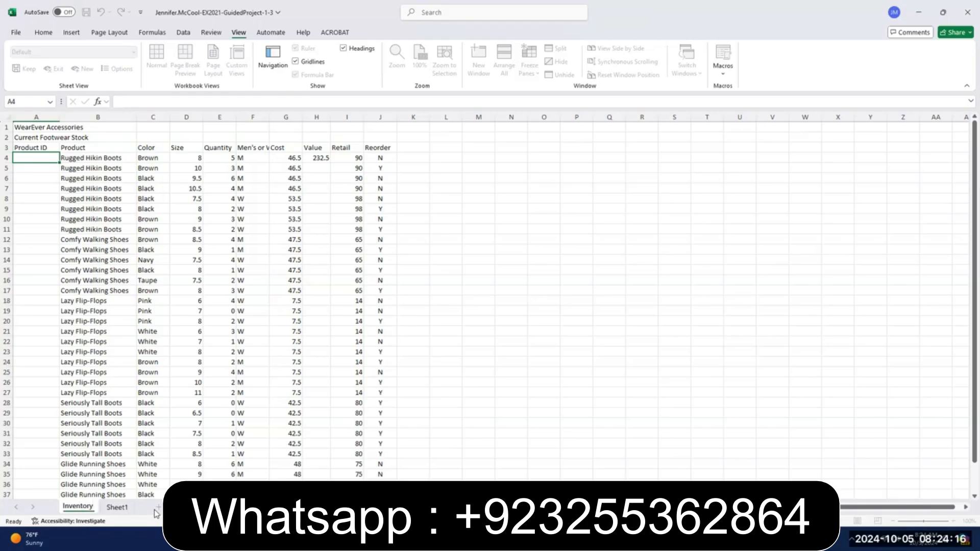
pyautogui.press('Return')
pyautogui.press('Return')
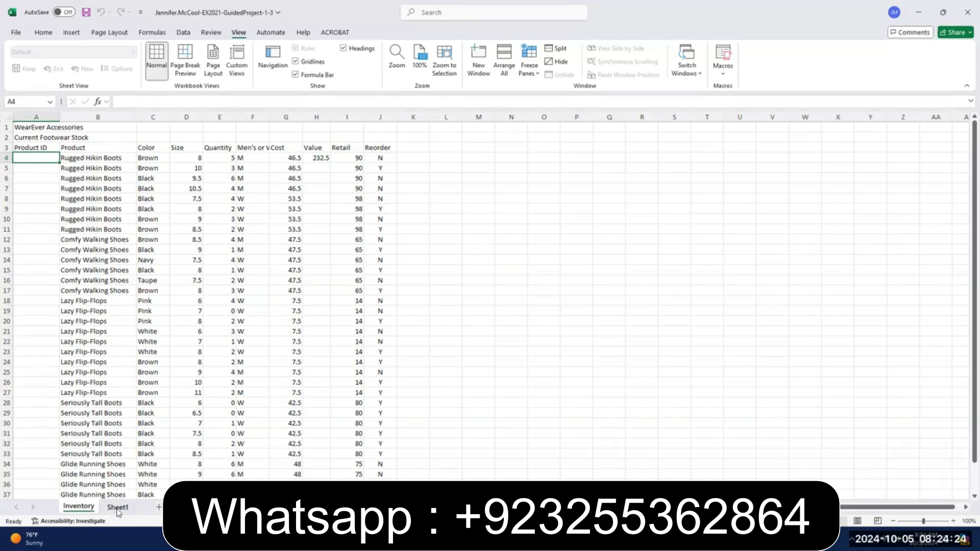
# Delete the blank Sheet1 from the GuidedProject-1-3 workbook
pyautogui.rightClick(118, 512)
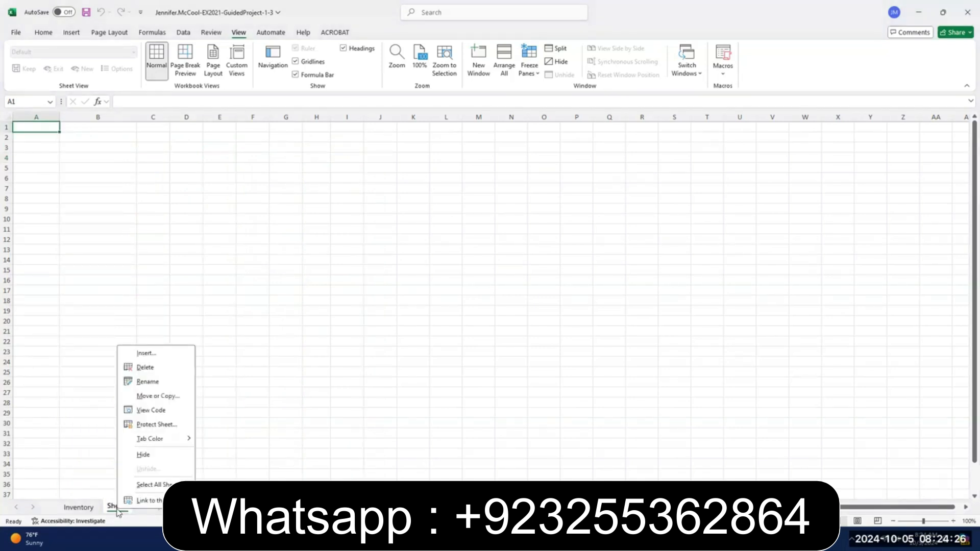
pyautogui.click(145, 369)
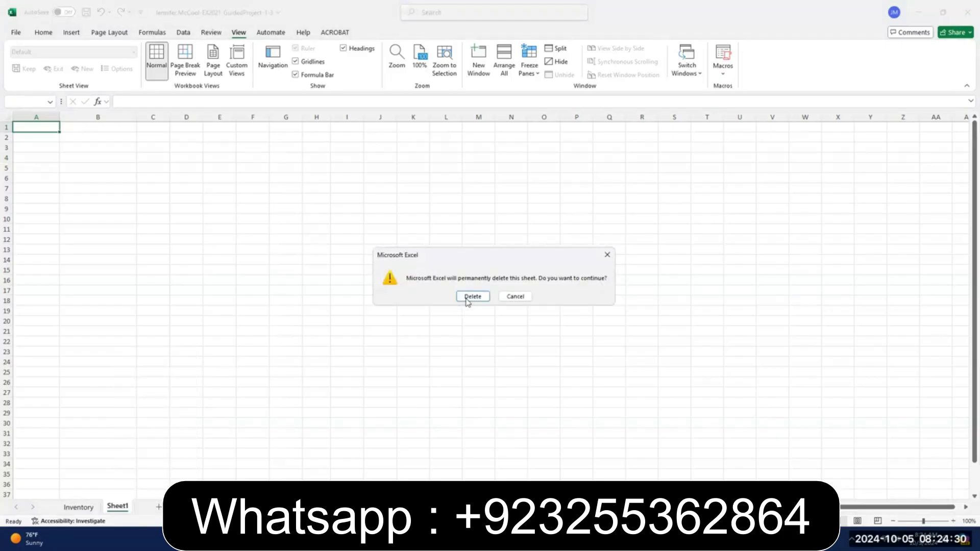
pyautogui.click(467, 300)
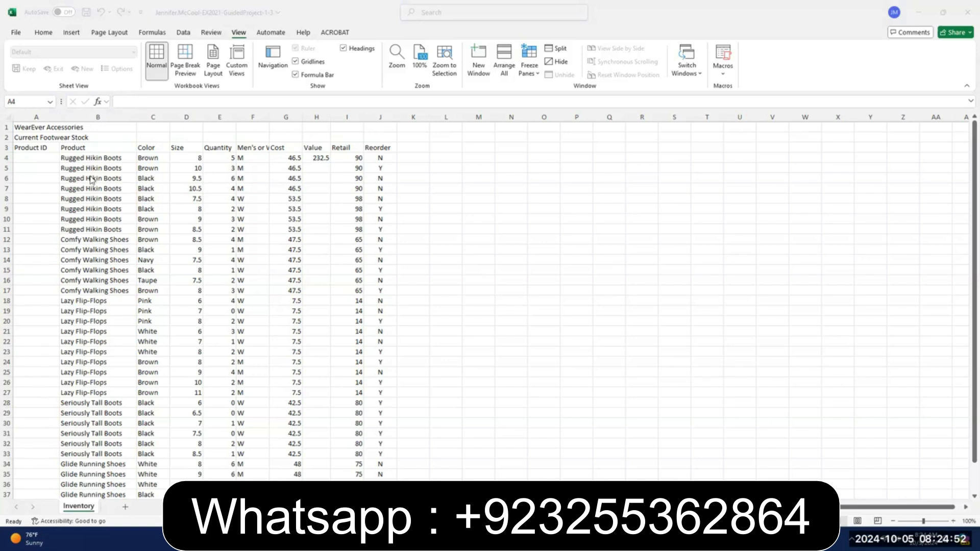
pyautogui.click(31, 157)
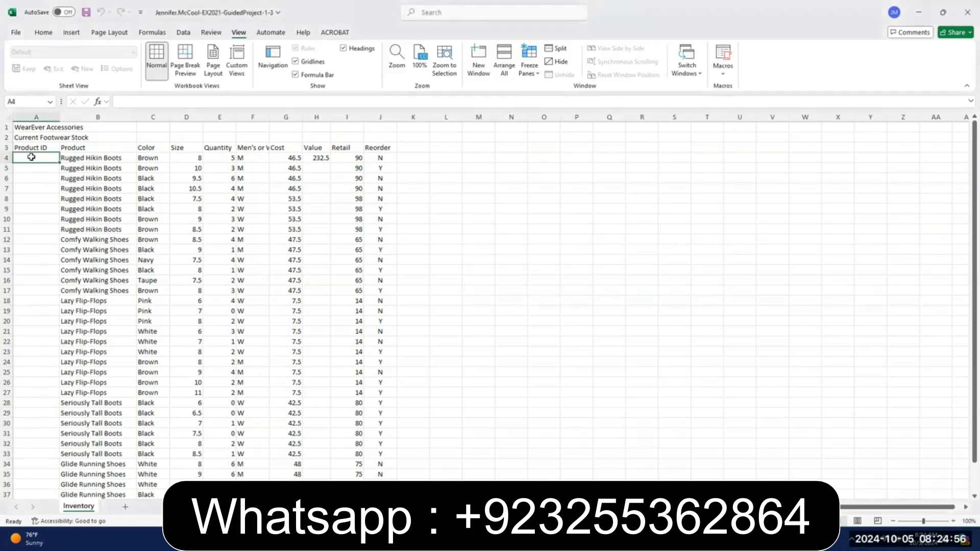
pyautogui.click(433, 179)
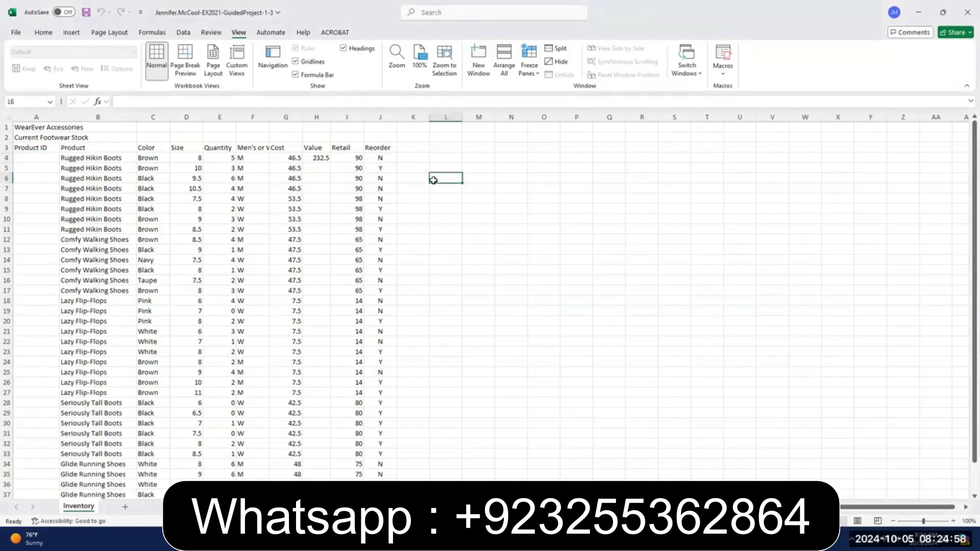
pyautogui.click(507, 228)
pyautogui.click(39, 185)
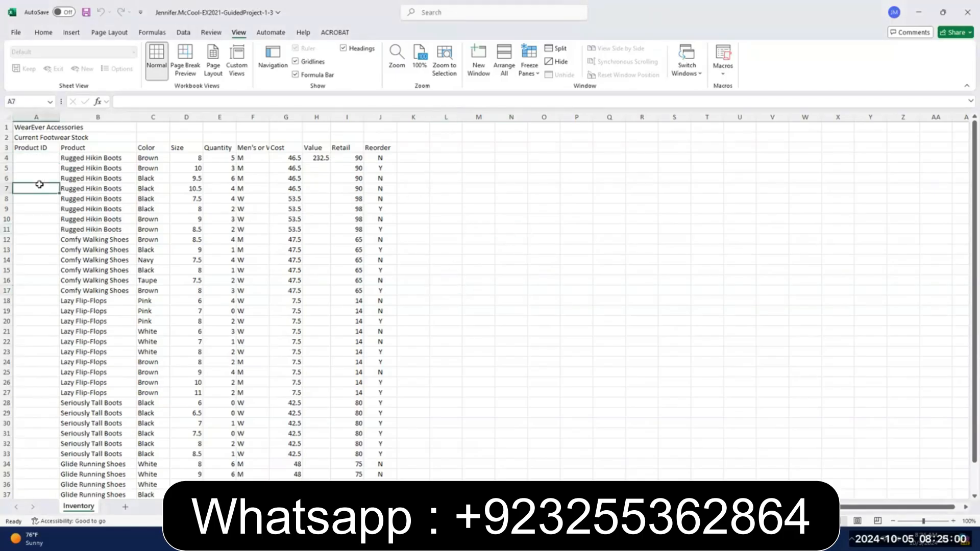
pyautogui.click(46, 166)
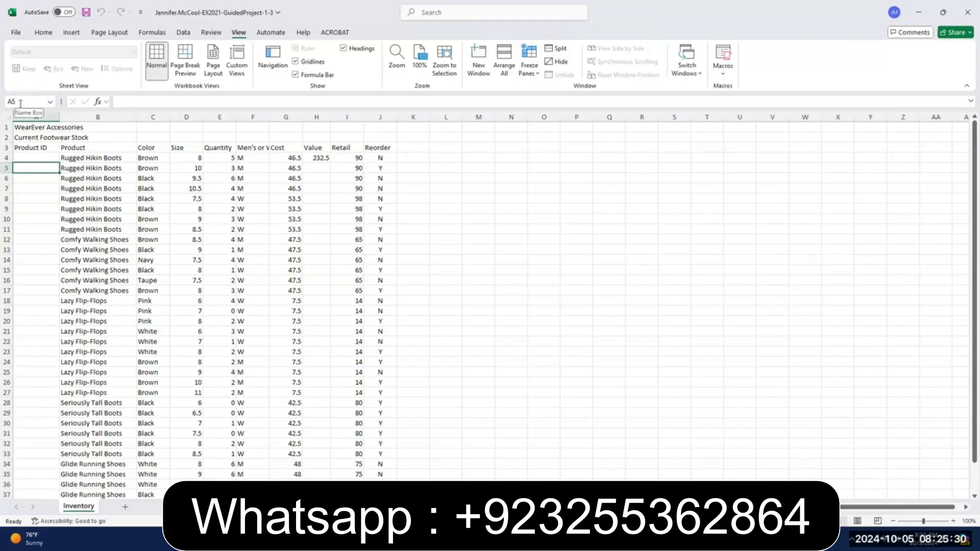
pyautogui.click(522, 297)
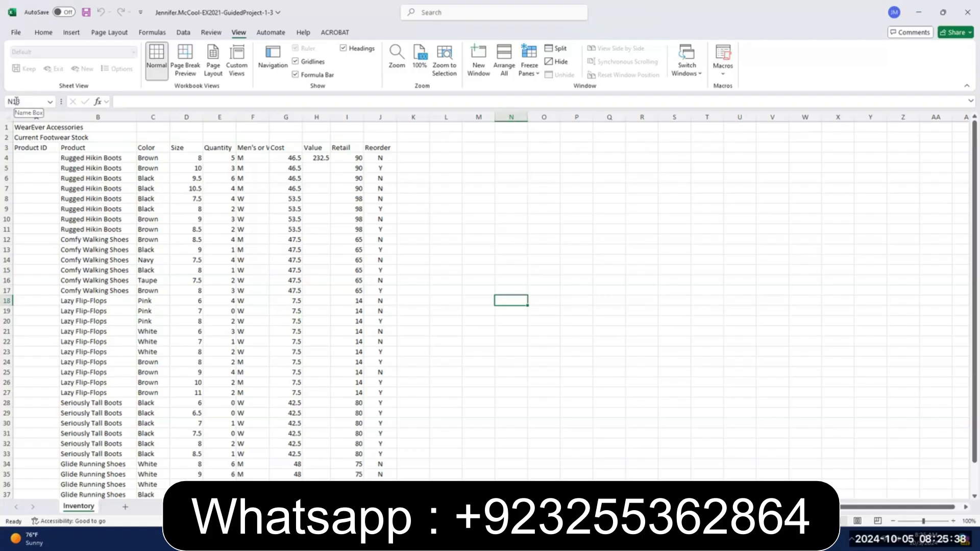
pyautogui.click(23, 168)
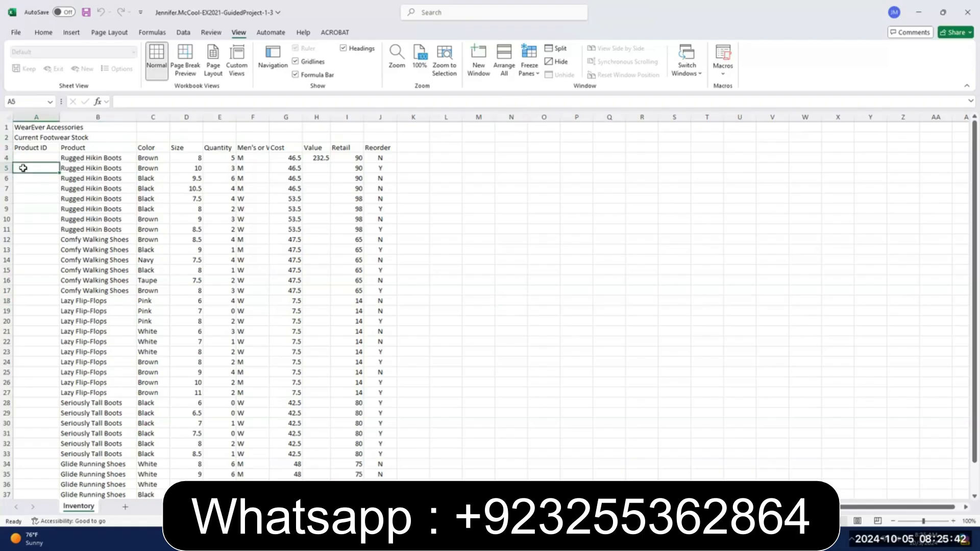
pyautogui.click(44, 148)
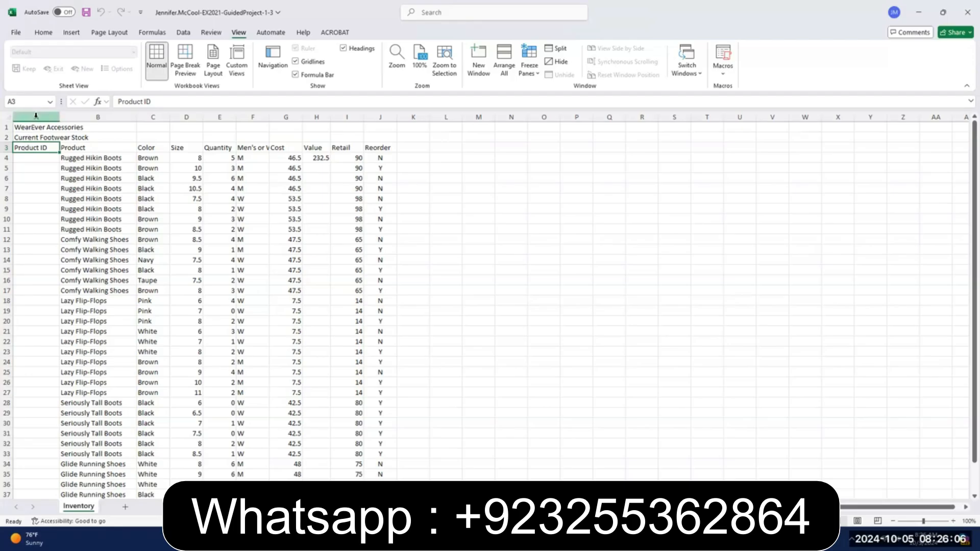
# Enter WEA001 as the first Product ID in cell A4 of the Inventory sheet
pyautogui.click(37, 156)
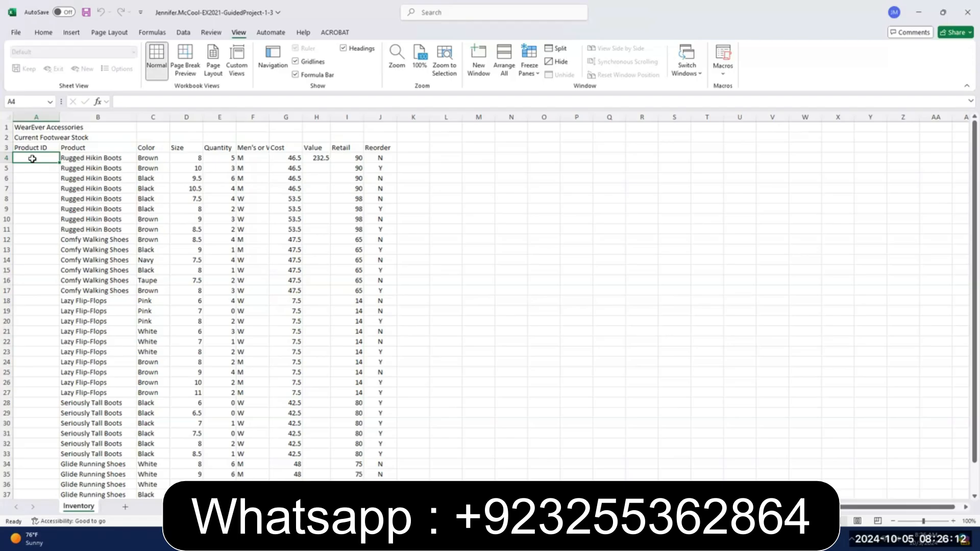
pyautogui.write('WEA')
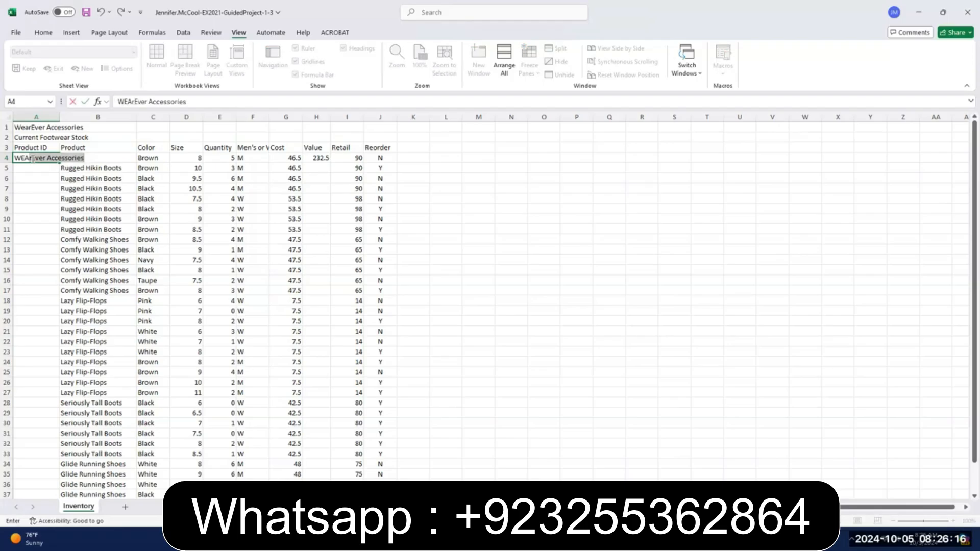
pyautogui.write('001')
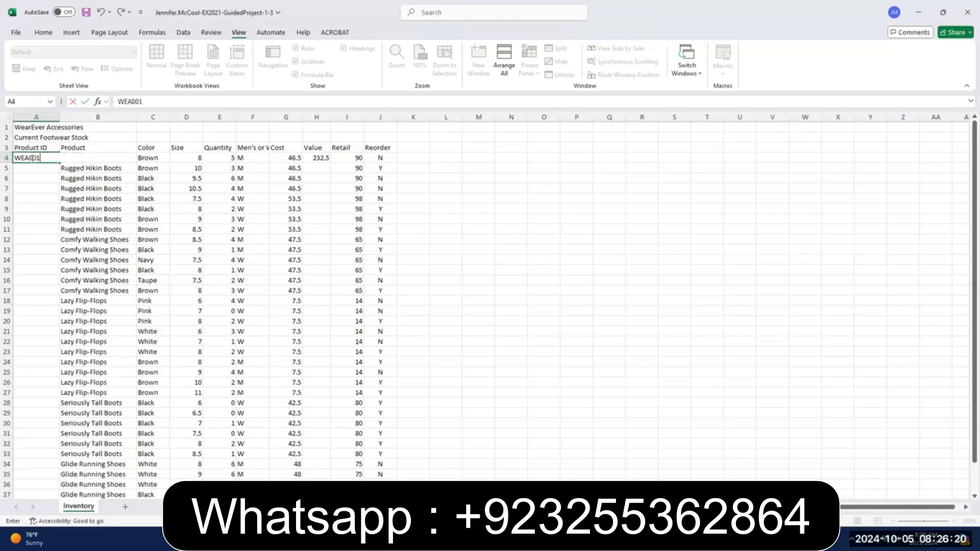
pyautogui.press('Return')
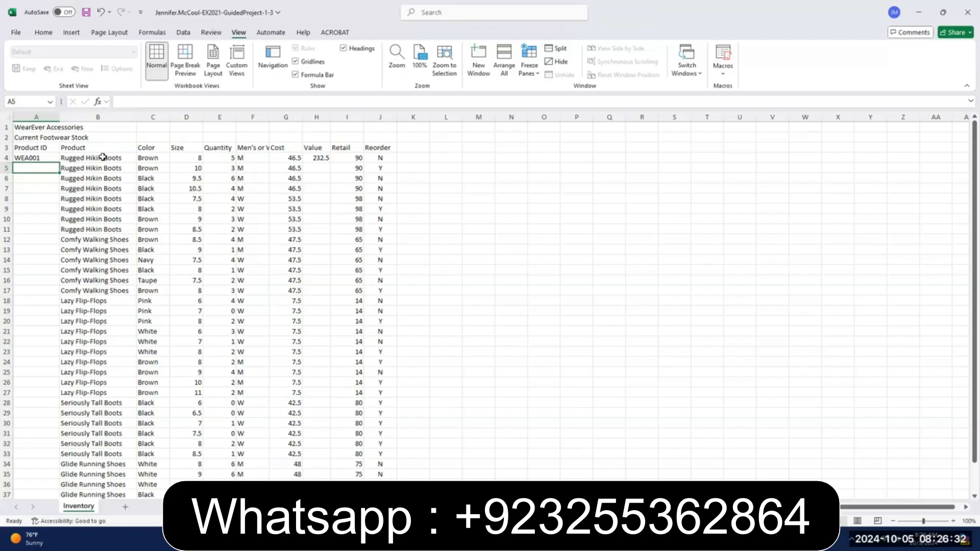
# Fill the Product ID series from cell A4 down to A39 and check the IDs through the last product row
pyautogui.click(38, 160)
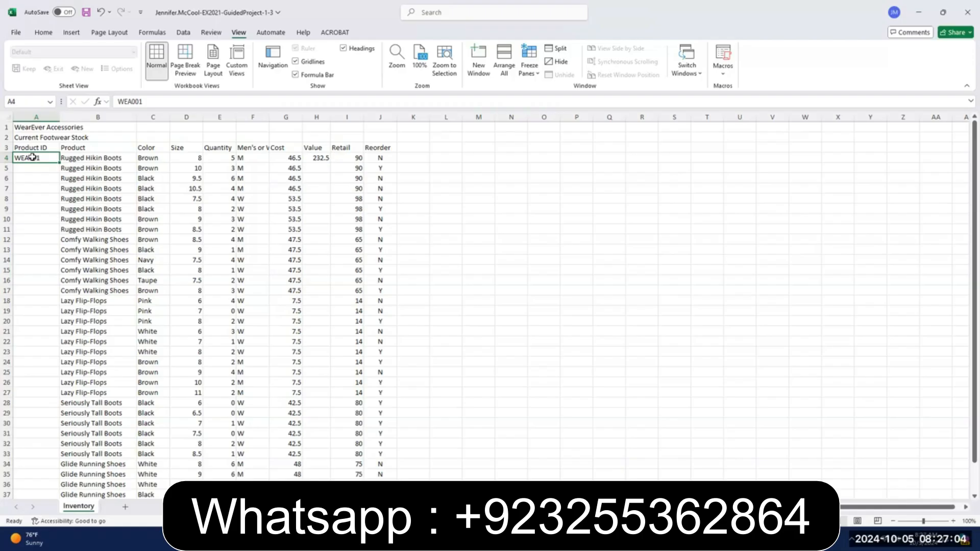
pyautogui.moveTo(35, 156); pyautogui.dragTo(196, 196)
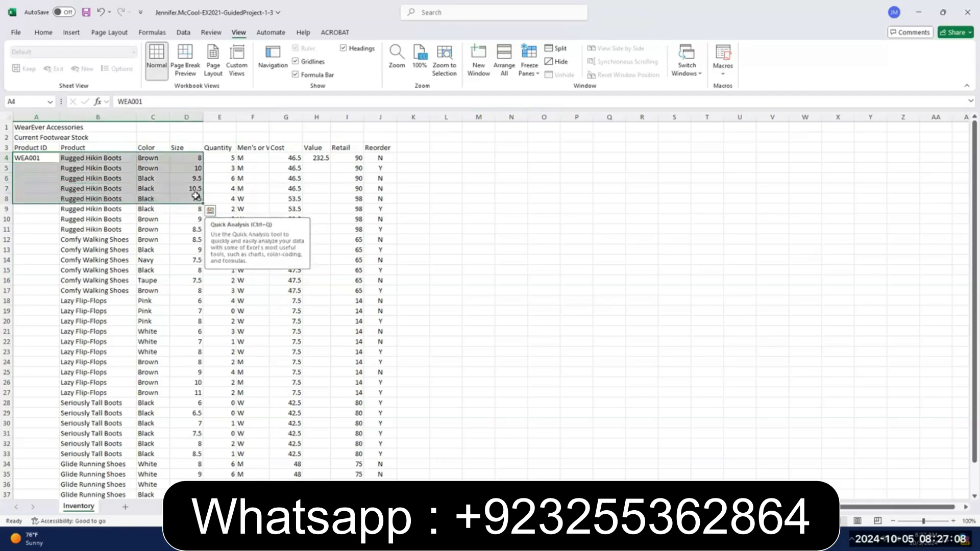
pyautogui.click(33, 157)
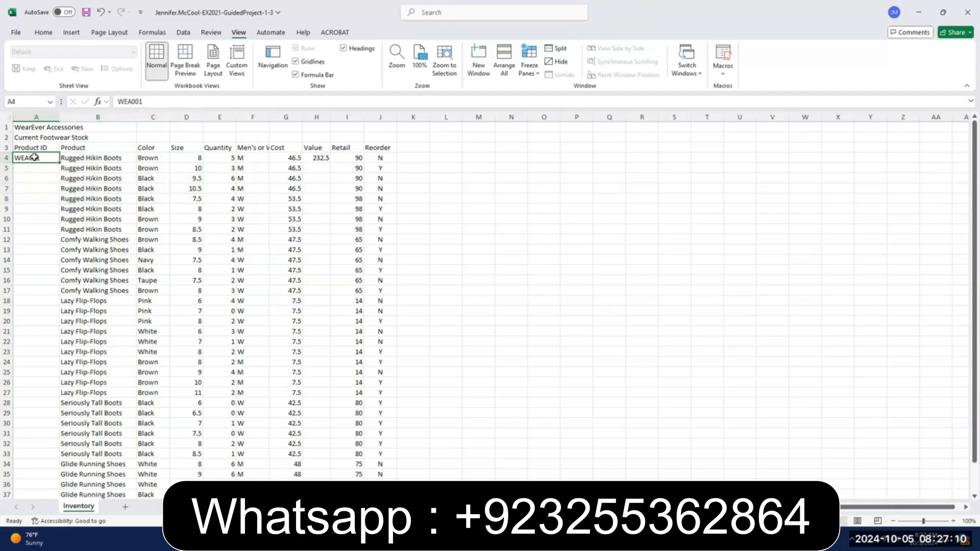
pyautogui.moveTo(51, 156)
pyautogui.mouseDown()
pyautogui.moveTo(45, 161)
pyautogui.moveTo(116, 161)
pyautogui.moveTo(47, 160)
pyautogui.mouseUp()
pyautogui.doubleClick(58, 161)
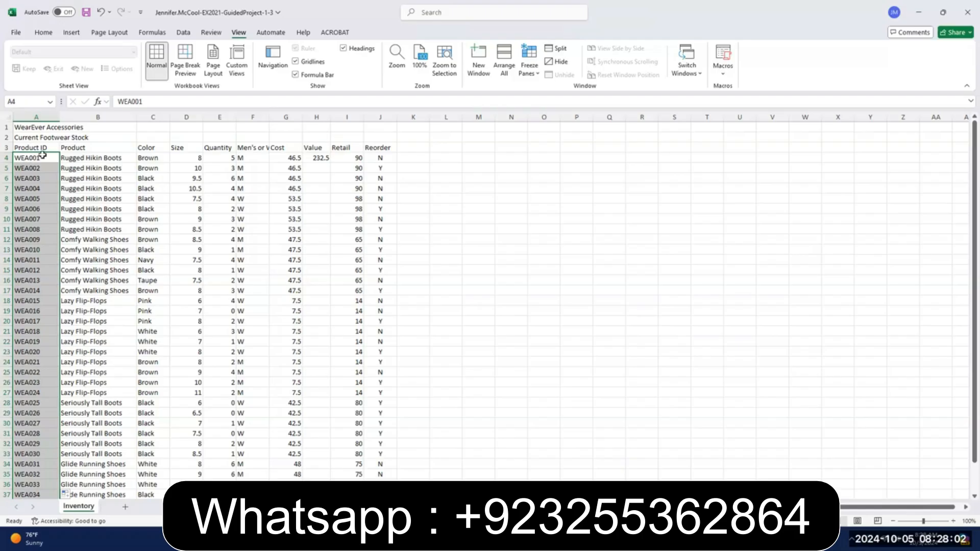
pyautogui.scroll(-3, 41, 204)
pyautogui.scroll(-1, 41, 203)
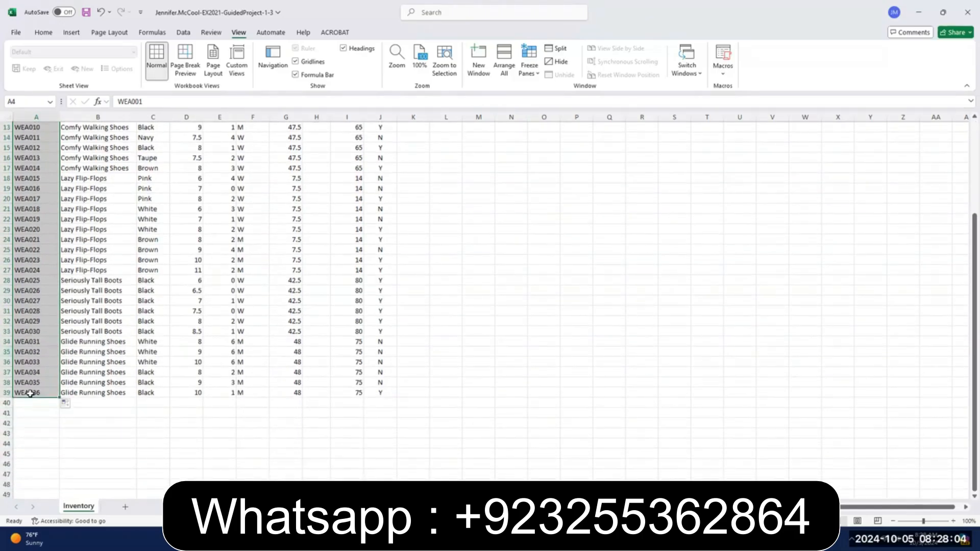
pyautogui.scroll(4, 24, 393)
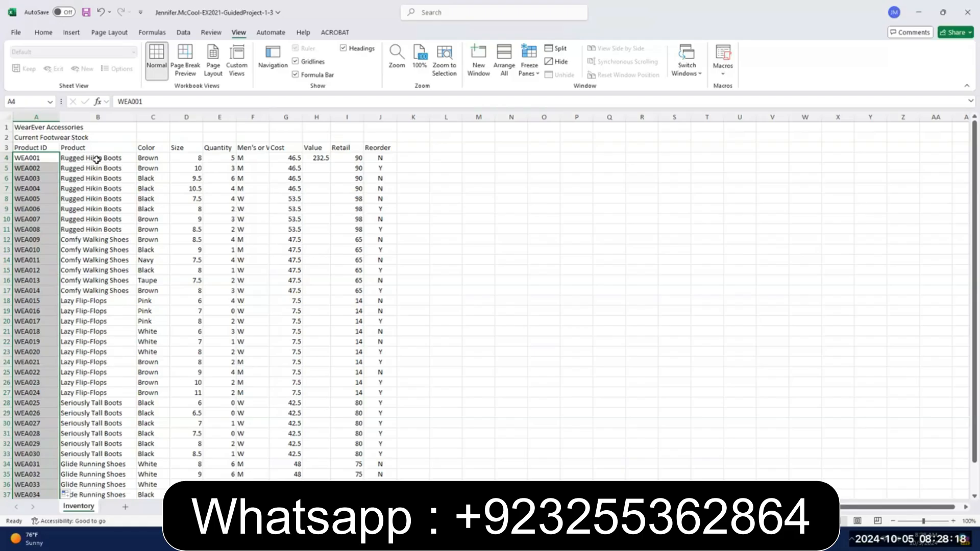
# Delete the Reorder column, column J, from the Inventory sheet
pyautogui.click(115, 147)
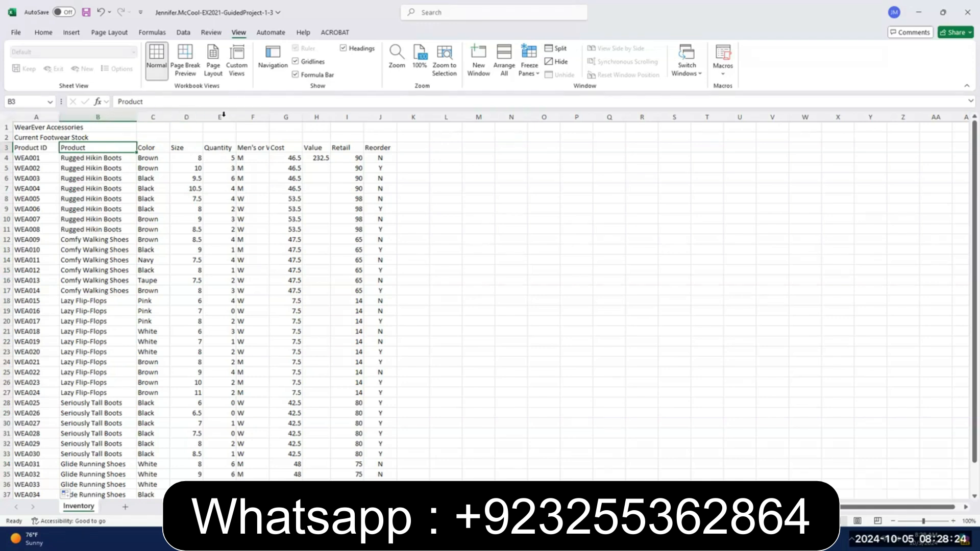
pyautogui.click(382, 114)
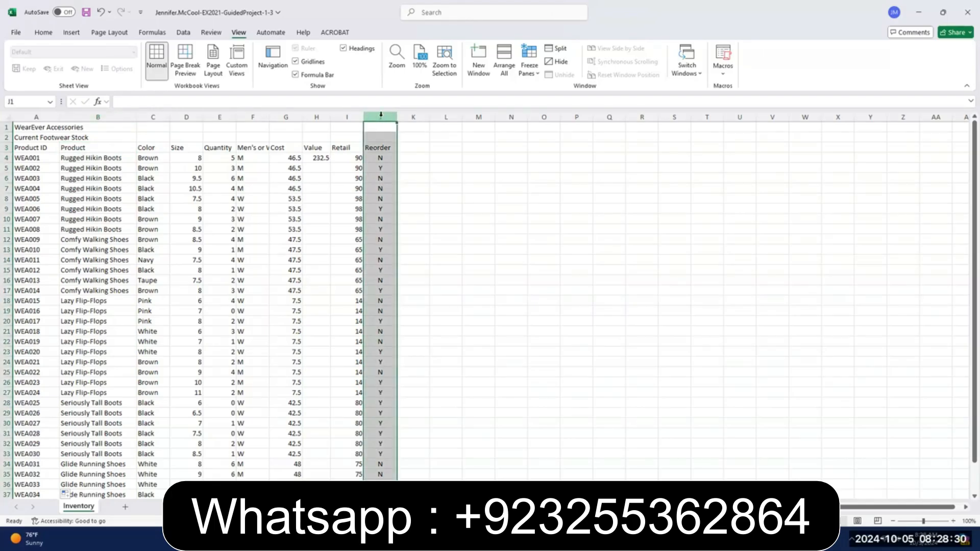
pyautogui.rightClick(381, 116)
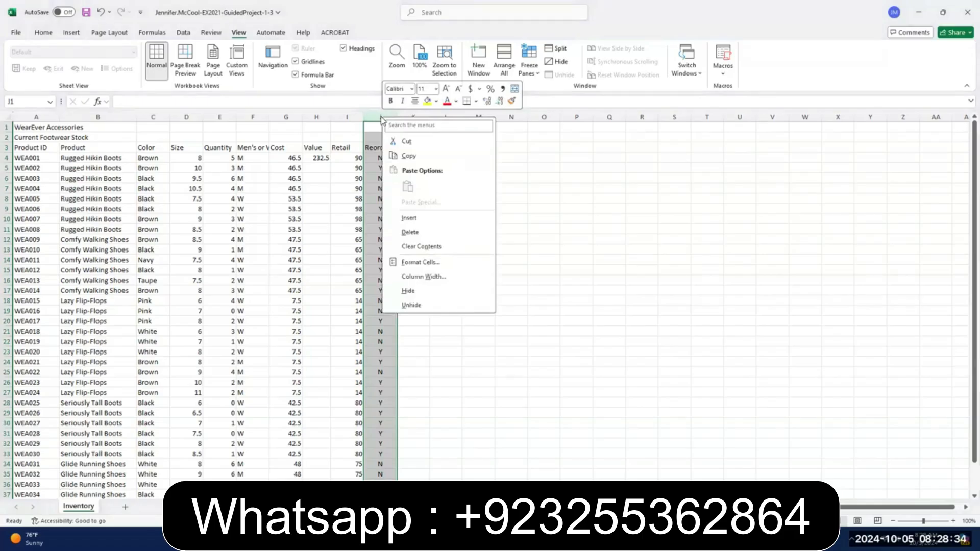
pyautogui.click(410, 233)
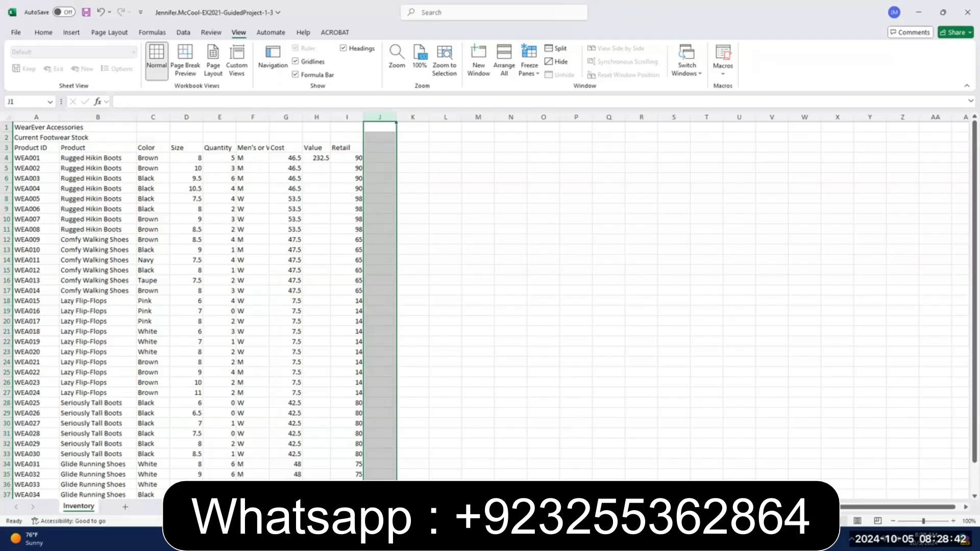
pyautogui.click(490, 539)
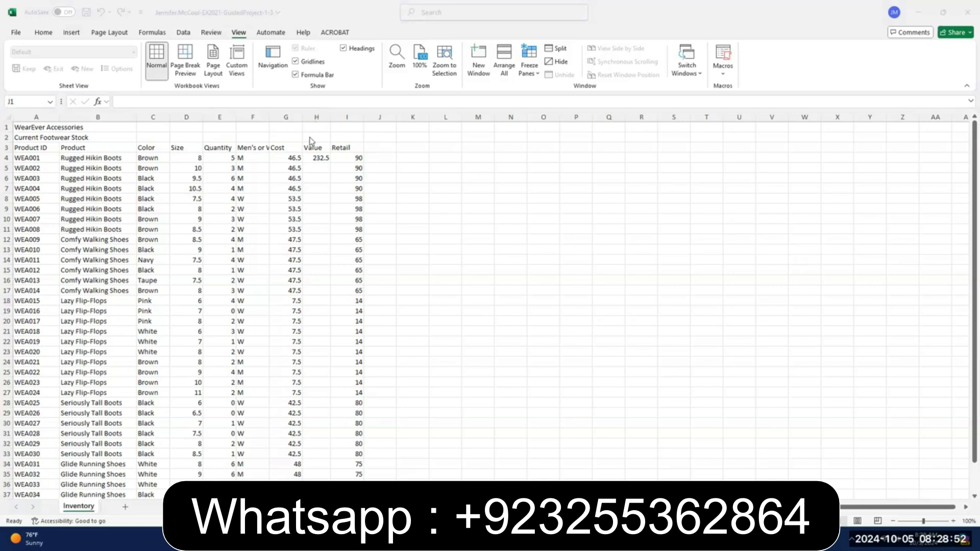
# Examine the Value formula in H4 and the Cost cell G4 that it references
pyautogui.hotkey('ctrl', 'space')
pyautogui.click(312, 156)
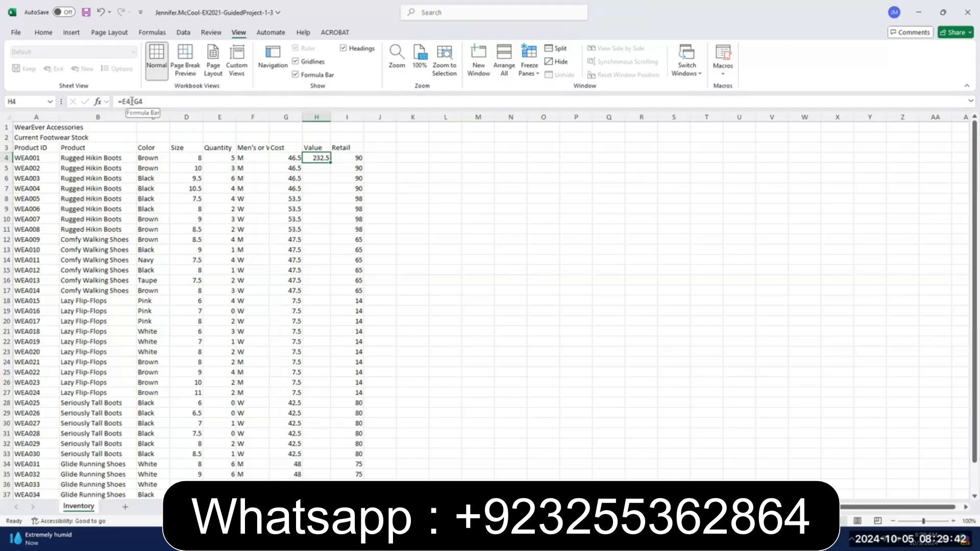
pyautogui.click(290, 159)
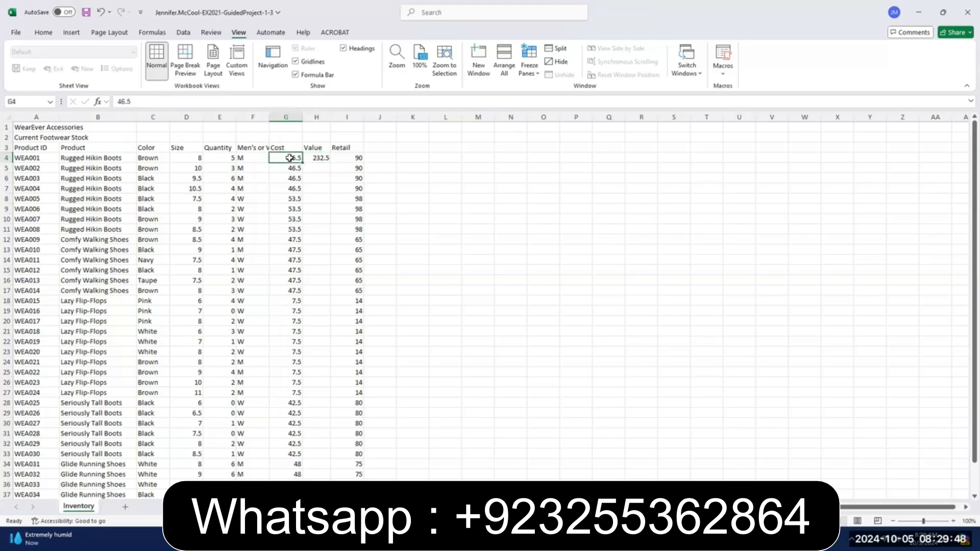
pyautogui.click(321, 155)
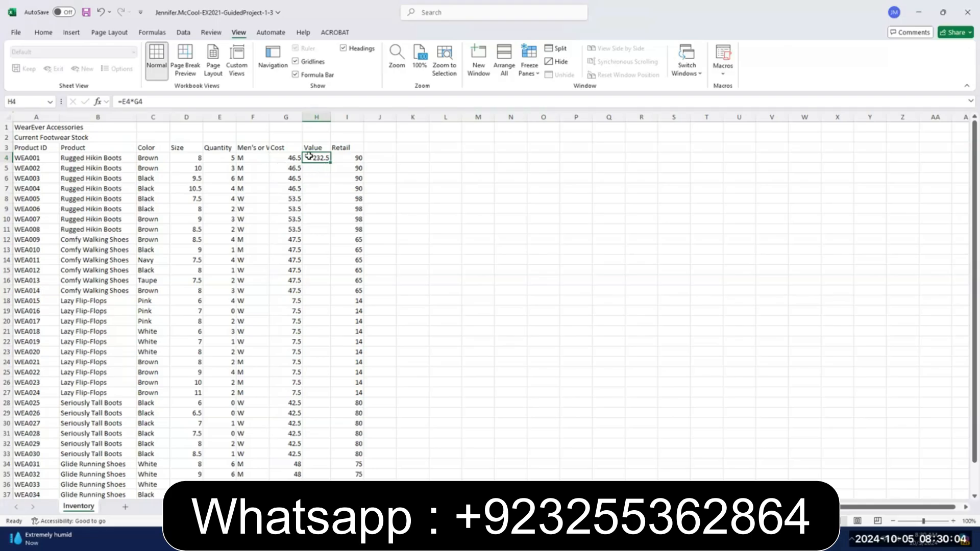
# Test the Value formula in H4 by setting the cost in G4 to 50, and undo the change
pyautogui.click(283, 159)
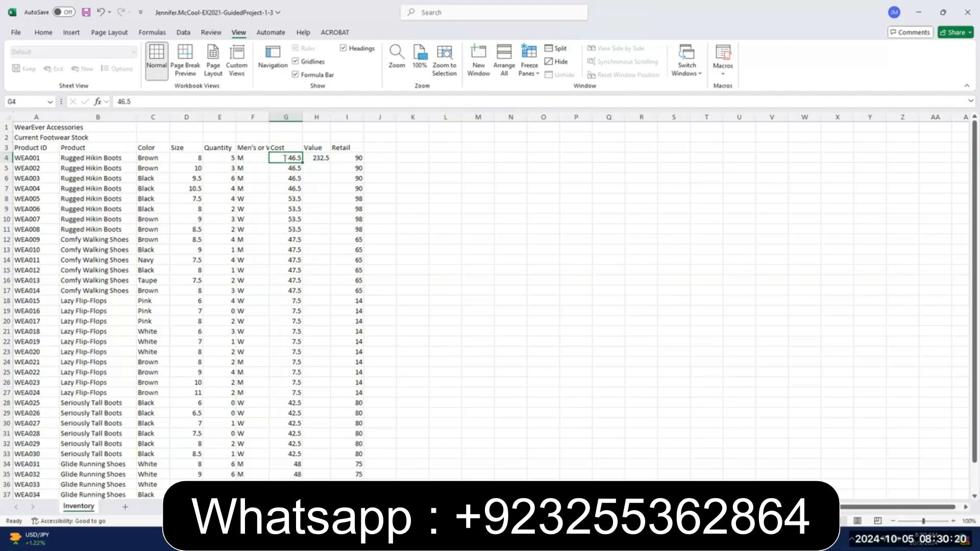
pyautogui.doubleClick(294, 158)
pyautogui.moveTo(302, 158); pyautogui.dragTo(282, 160)
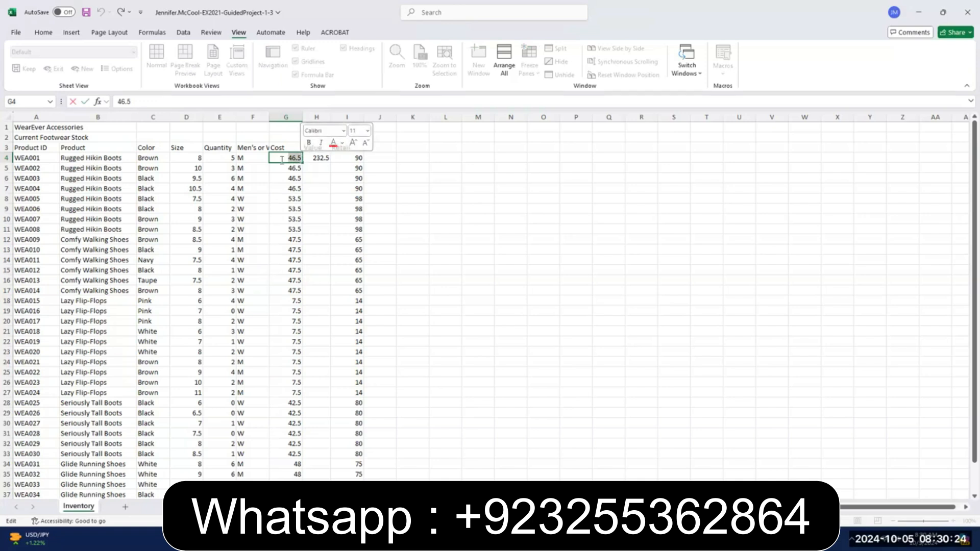
pyautogui.write('50')
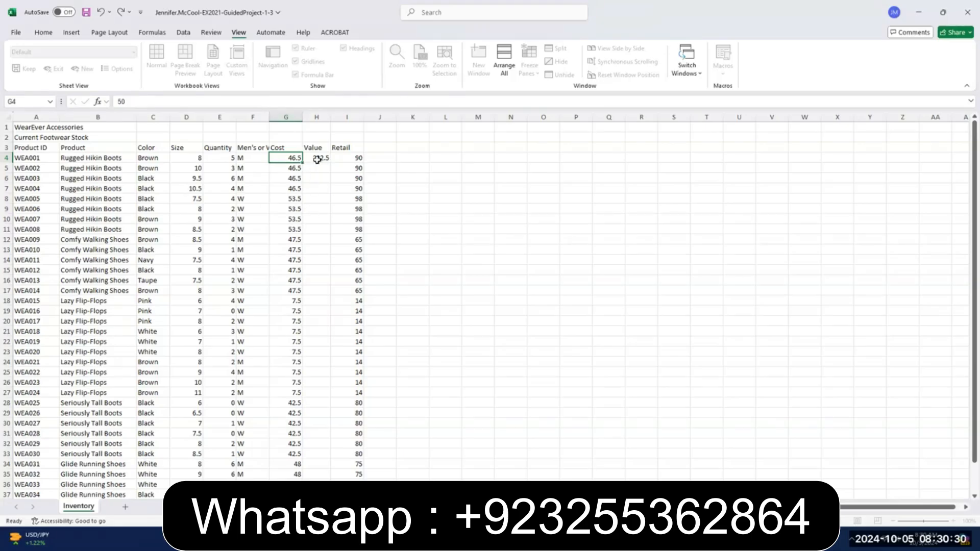
pyautogui.press('Return')
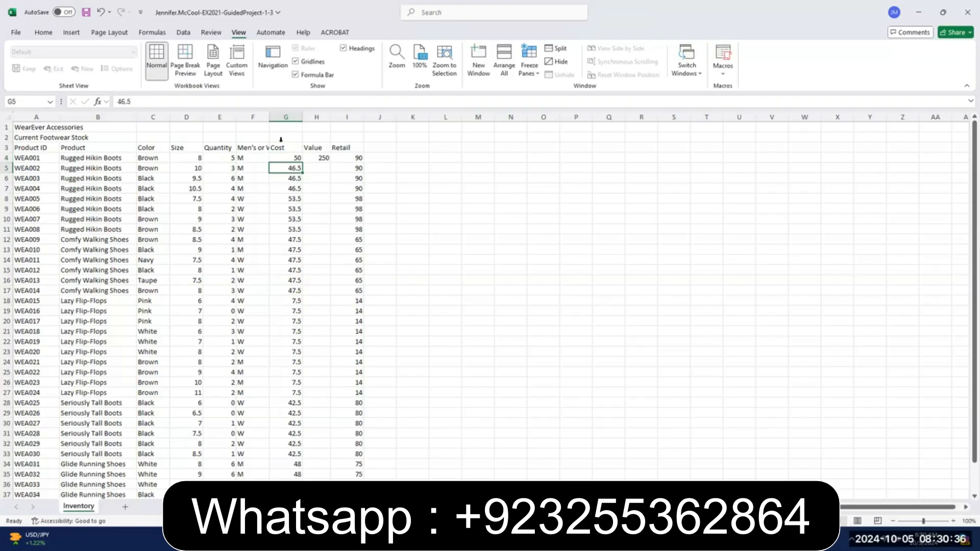
pyautogui.click(312, 156)
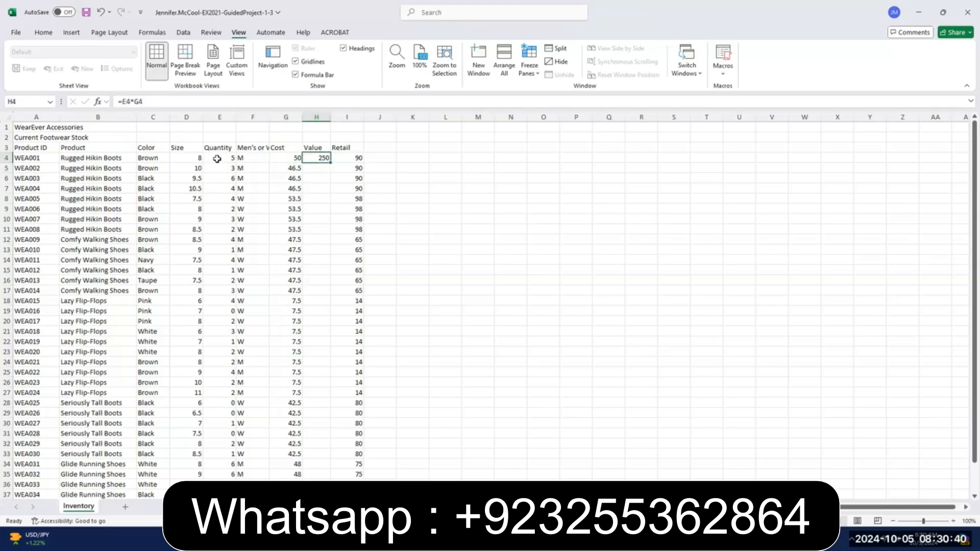
pyautogui.click(282, 159)
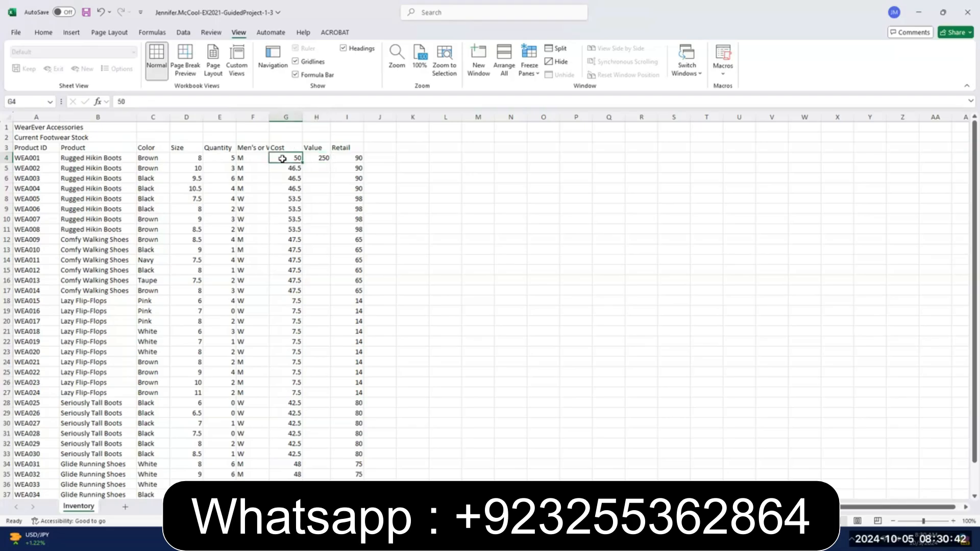
pyautogui.click(101, 14)
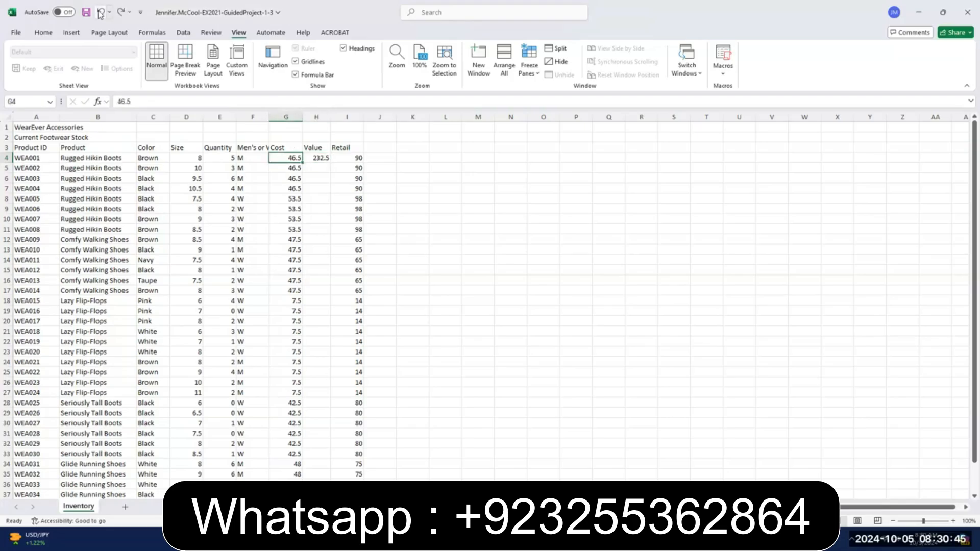
# Fill the Value formula from H4 down through the product rows and check the copied formulas
pyautogui.click(321, 158)
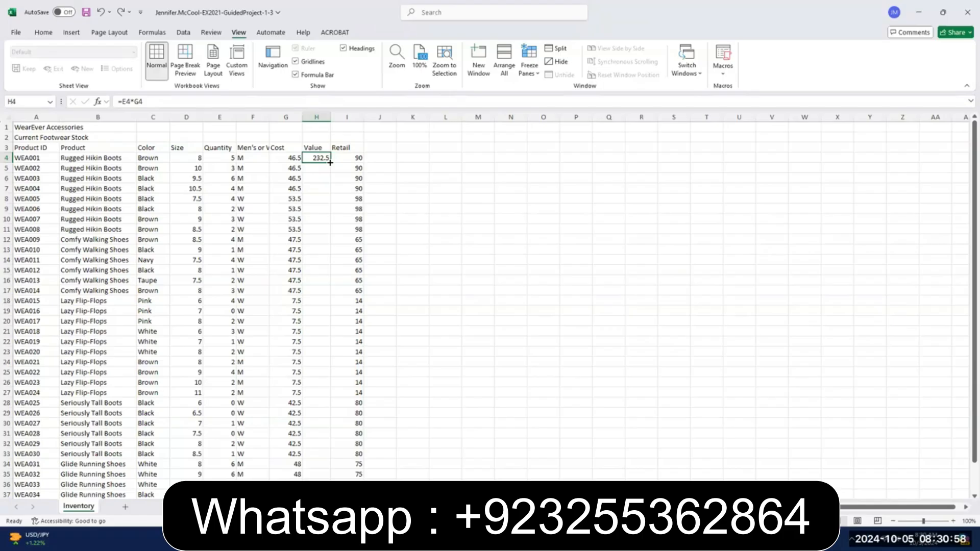
pyautogui.doubleClick(330, 162)
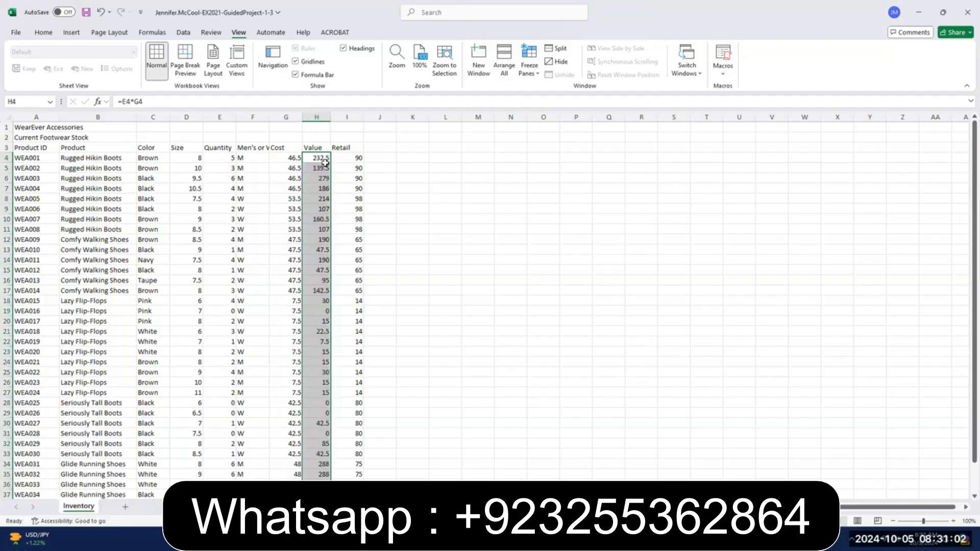
pyautogui.click(319, 170)
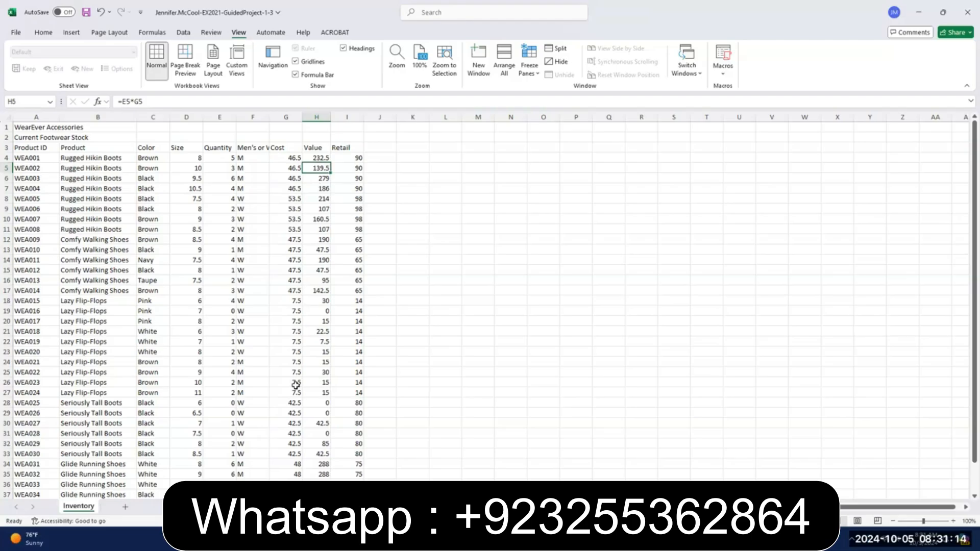
pyautogui.click(320, 159)
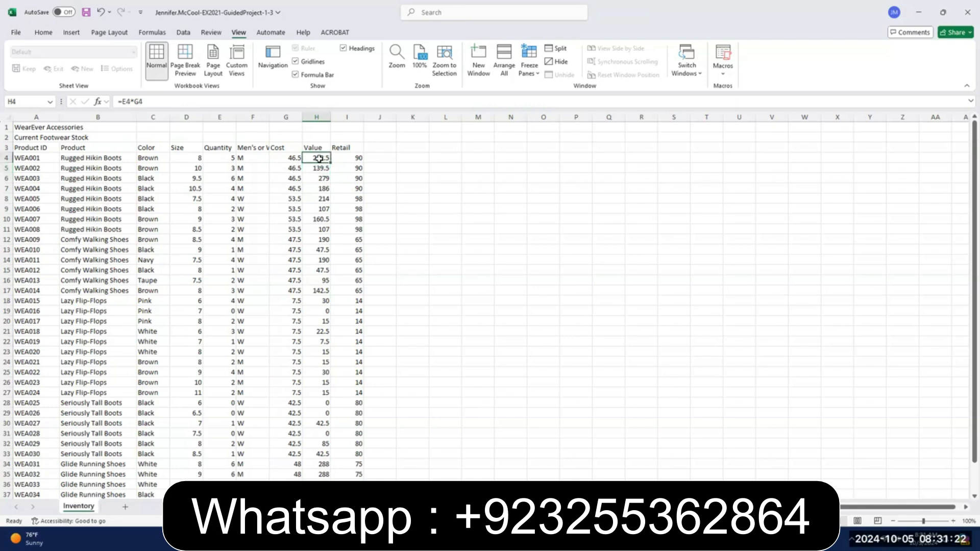
pyautogui.click(316, 167)
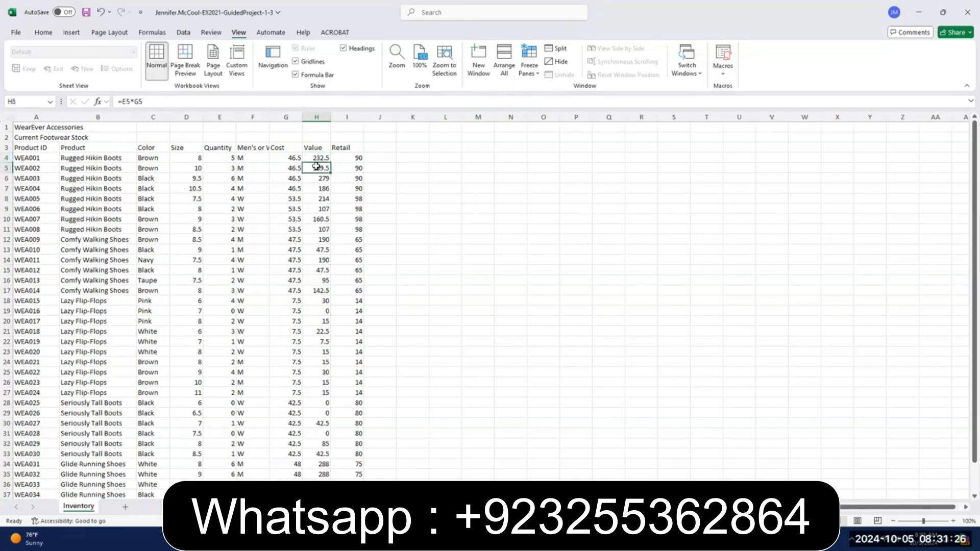
pyautogui.click(321, 178)
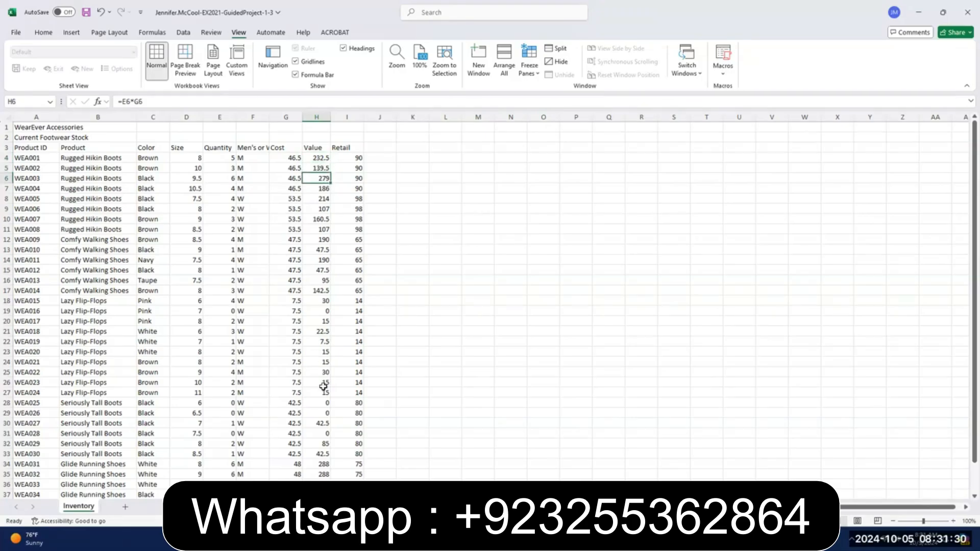
pyautogui.scroll(-5, 323, 391)
pyautogui.scroll(5, 323, 390)
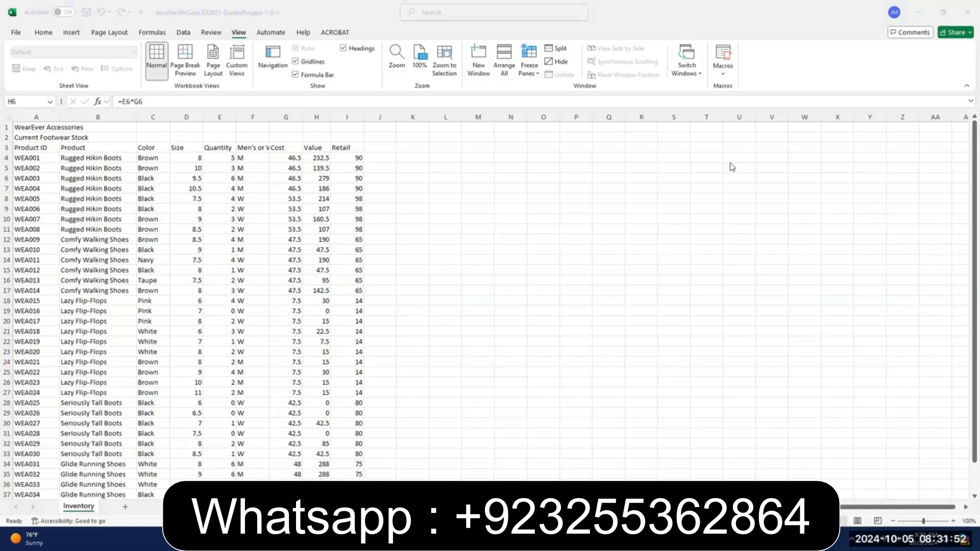
# Apply Merge Across to the two title rows in range A1:I2
pyautogui.click(26, 127)
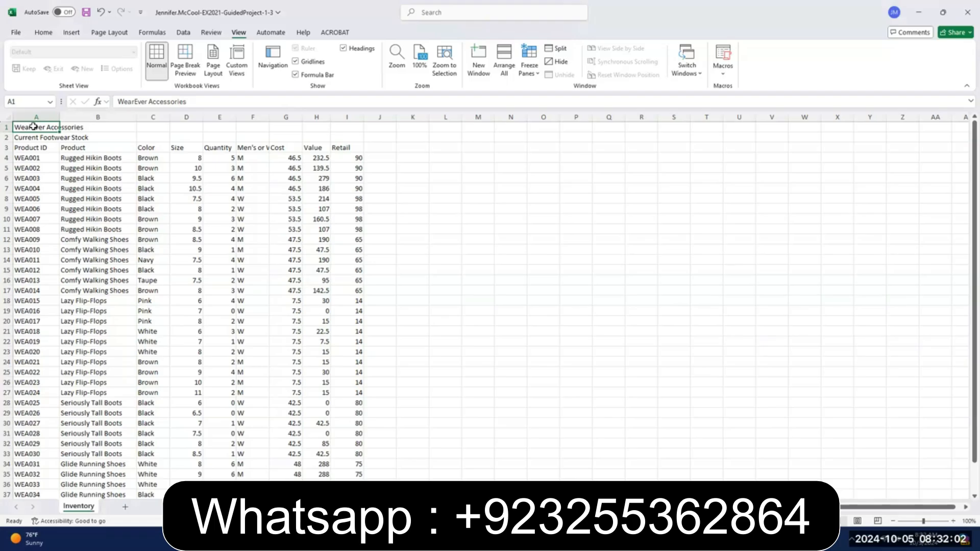
pyautogui.moveTo(33, 126); pyautogui.dragTo(345, 137)
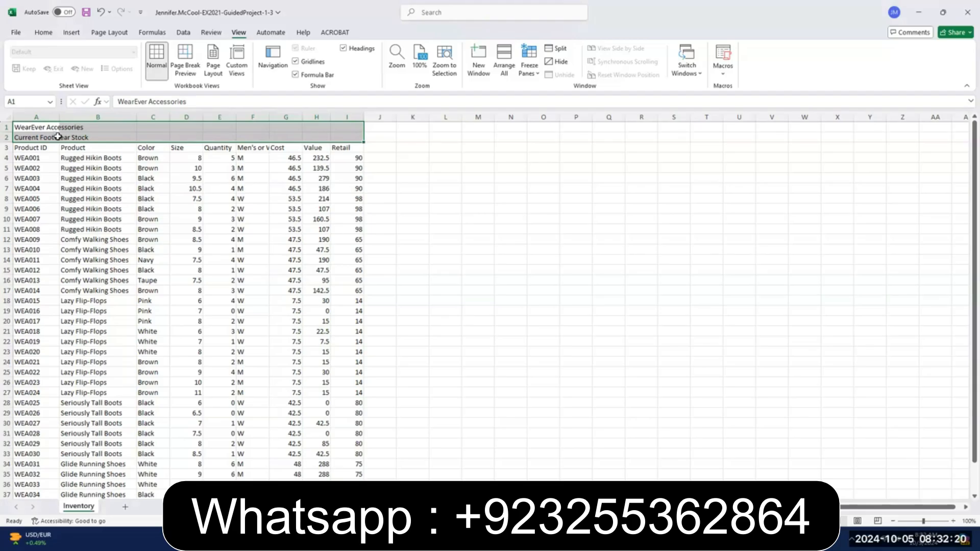
pyautogui.click(43, 32)
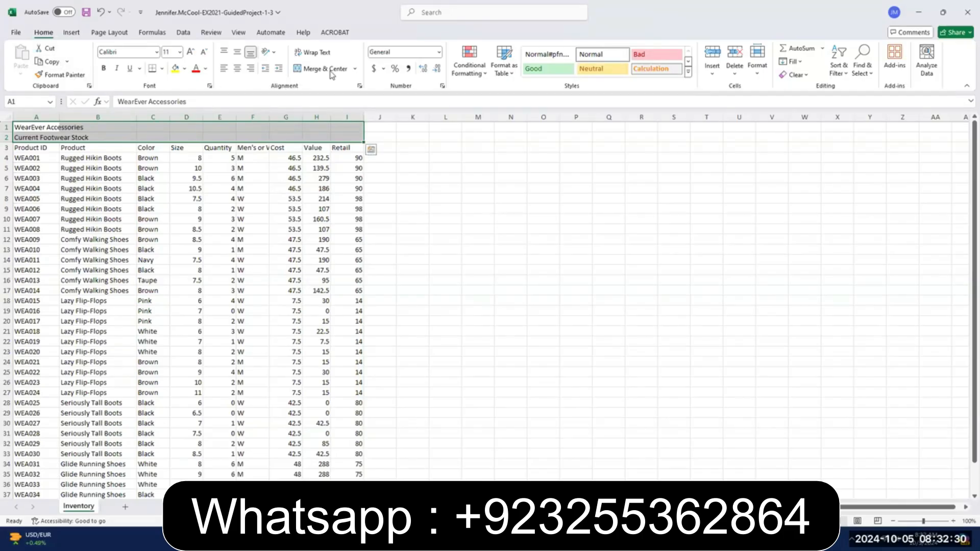
pyautogui.click(357, 70)
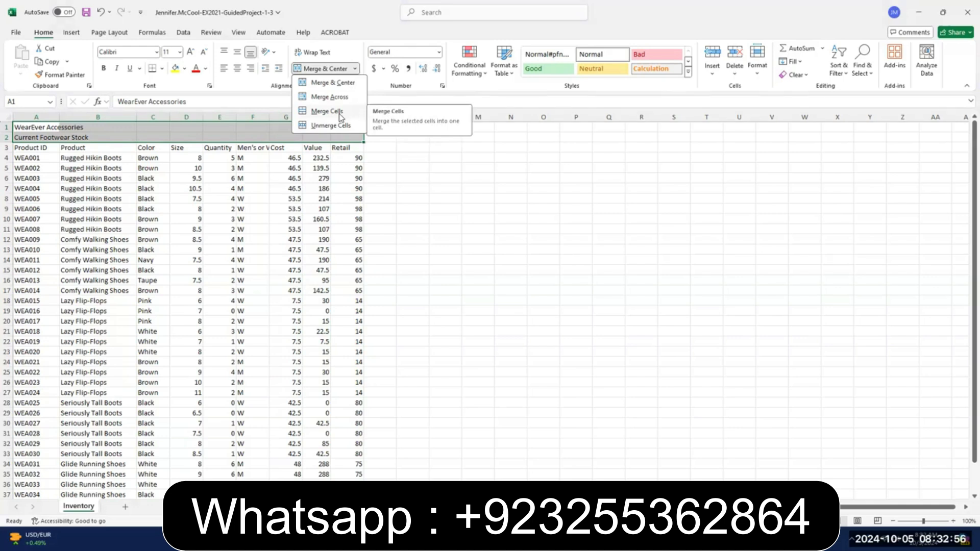
pyautogui.click(331, 99)
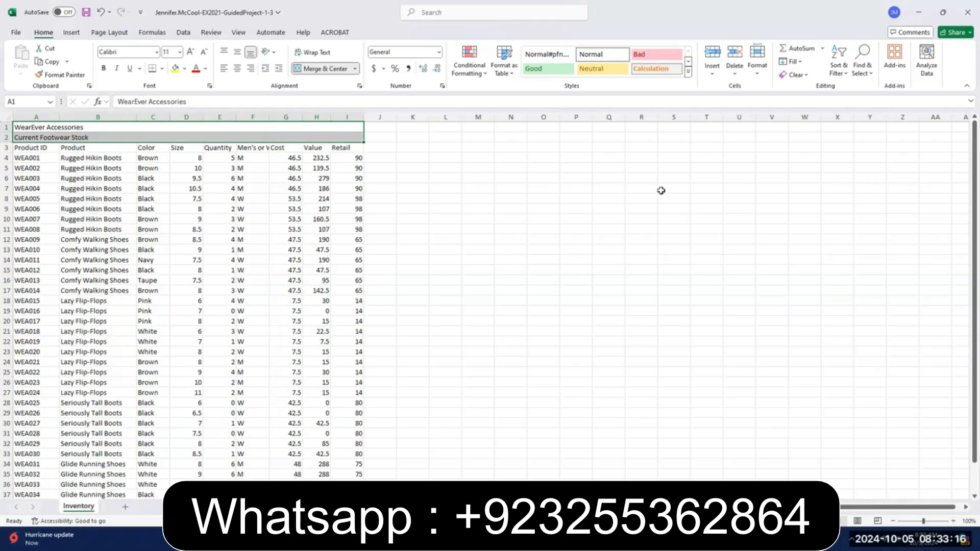
# With the formula bar expanded, try wrapping the text of the Men's or Women's heading in F3, and undo it
pyautogui.click(247, 148)
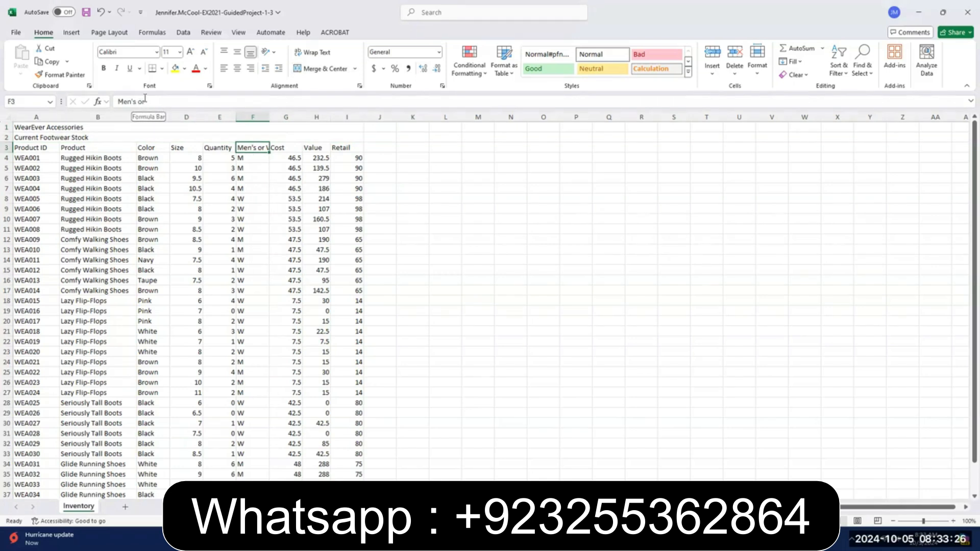
pyautogui.click(967, 103)
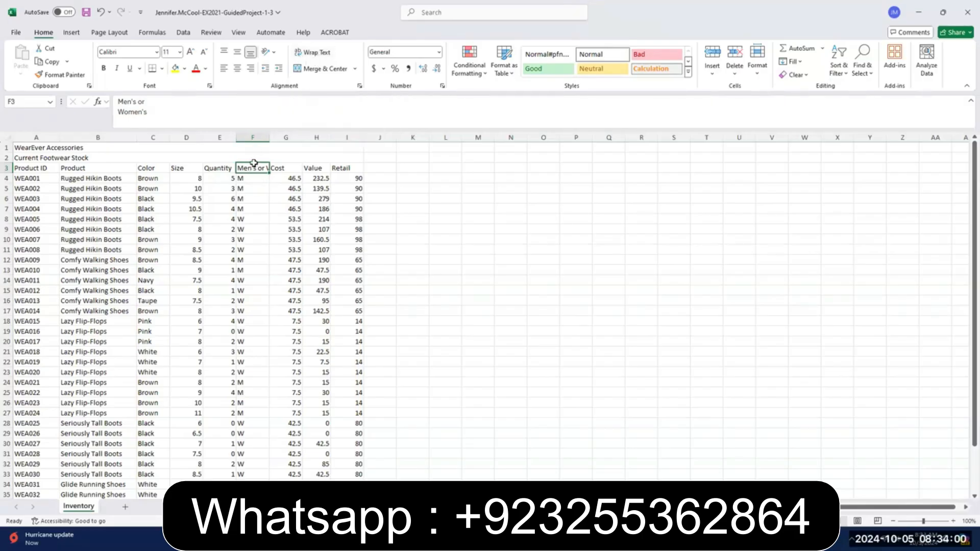
pyautogui.click(310, 53)
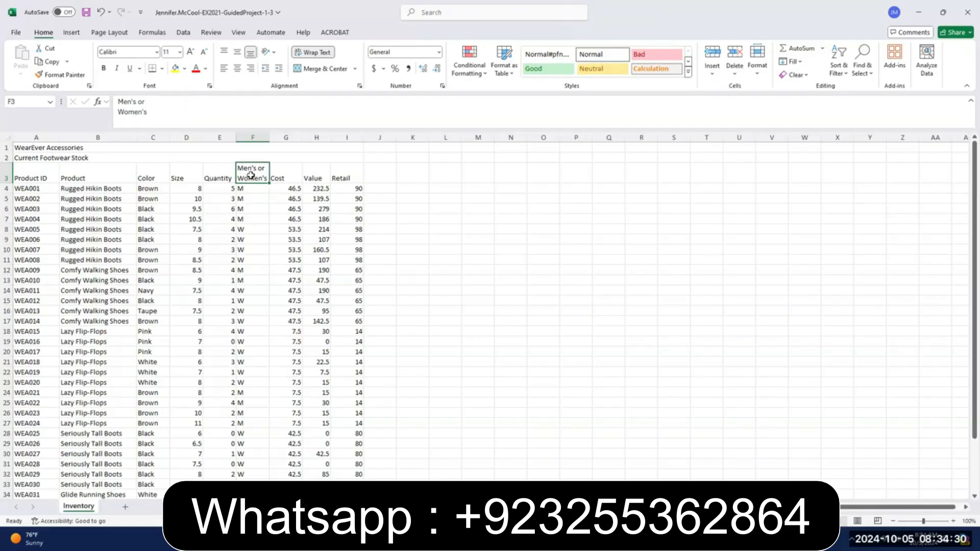
pyautogui.click(103, 13)
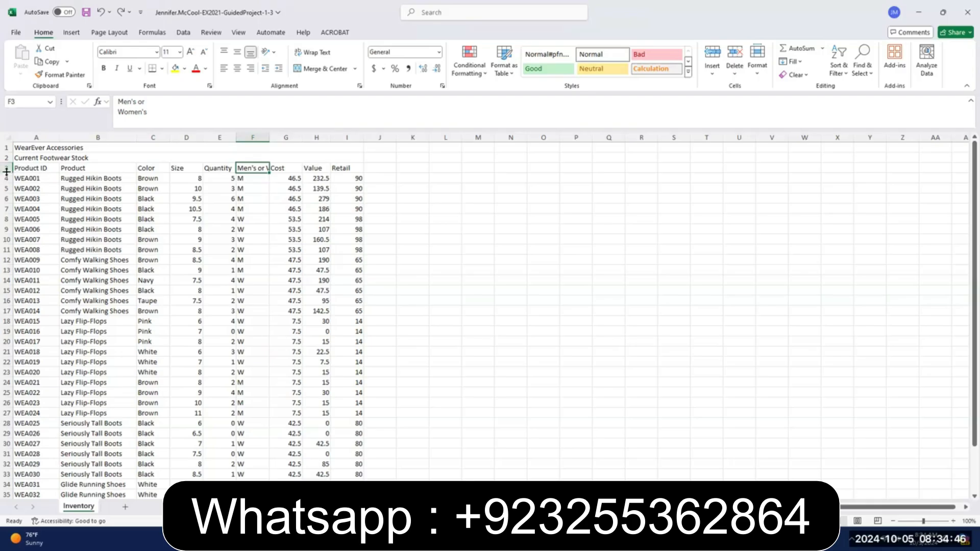
# Try increasing the height of header row 3 manually, and undo the change
pyautogui.moveTo(7, 175)
pyautogui.mouseDown()
pyautogui.moveTo(7, 190)
pyautogui.moveTo(7, 179)
pyautogui.mouseUp()
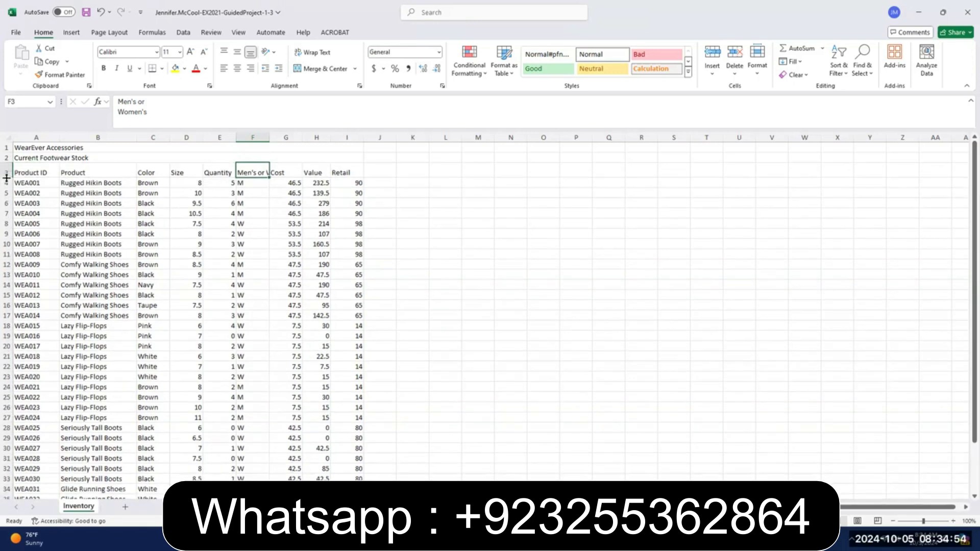
pyautogui.click(101, 11)
pyautogui.click(101, 11)
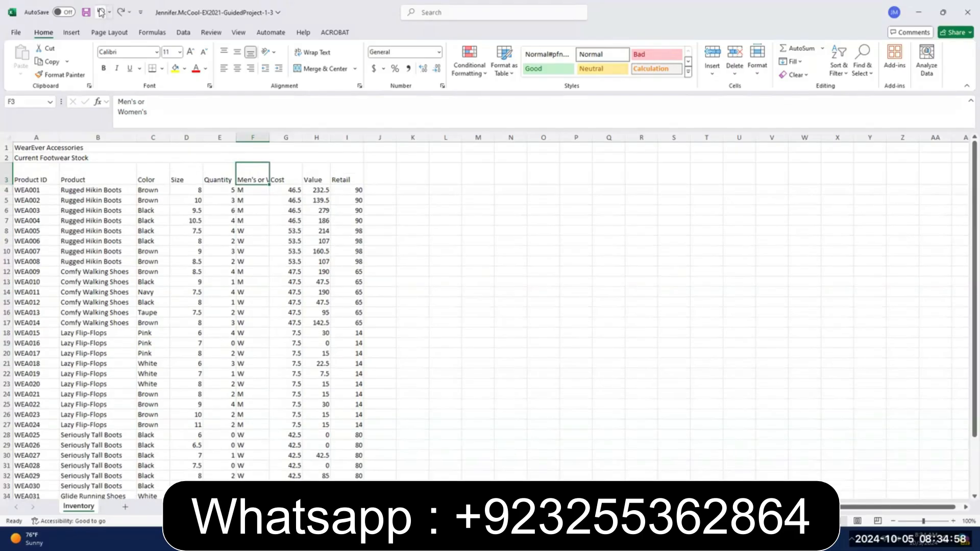
# Apply Wrap Text to the Men's or Women's heading in F3 and collapse the expanded formula bar
pyautogui.click(316, 54)
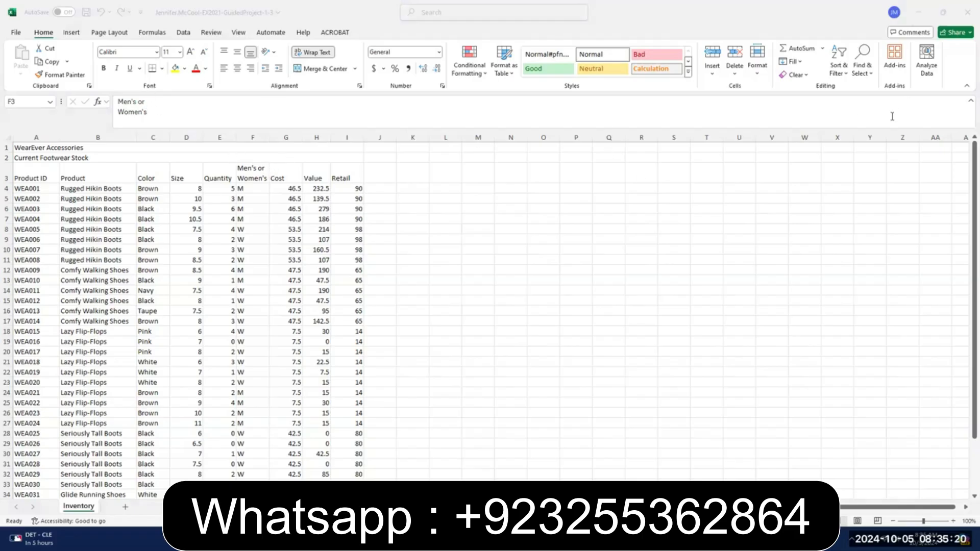
pyautogui.click(964, 101)
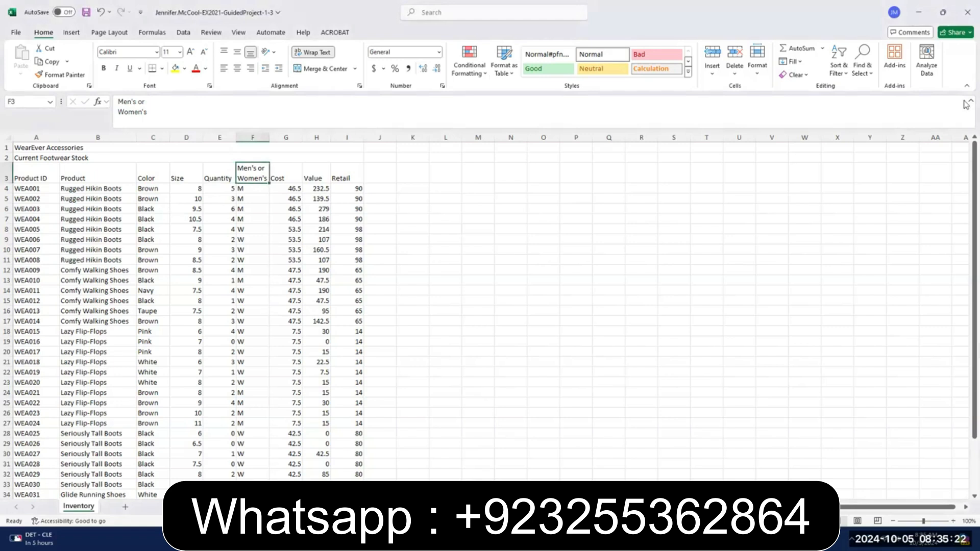
# Collapse the formula bar and increase the indent of the product ID, product and color data in A4:C39 by one level
pyautogui.click(967, 104)
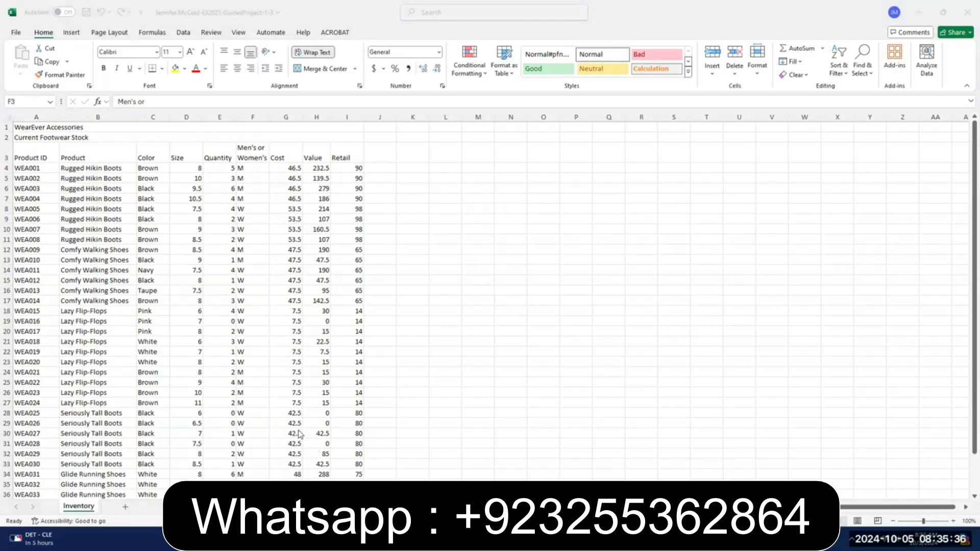
pyautogui.click(23, 169)
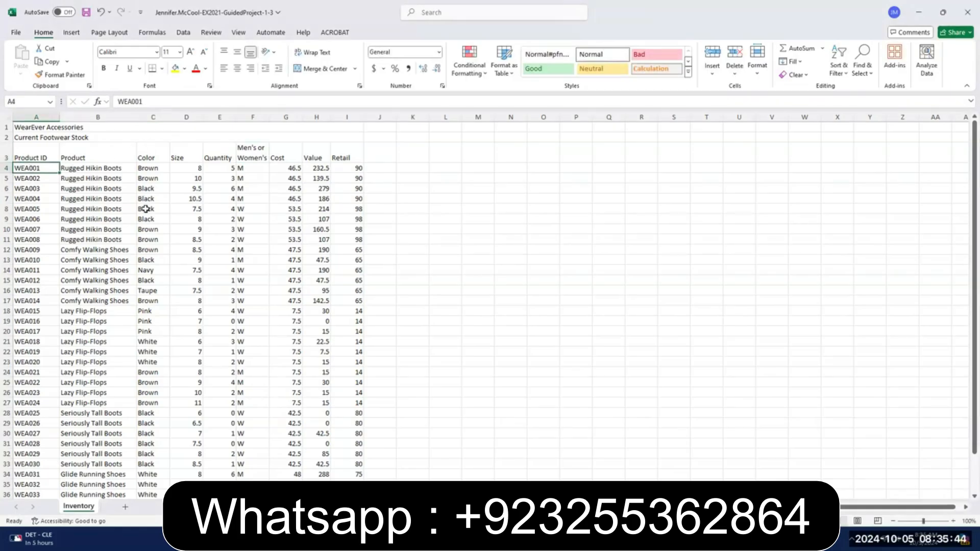
pyautogui.scroll(-2, 145, 255)
pyautogui.scroll(-1, 143, 265)
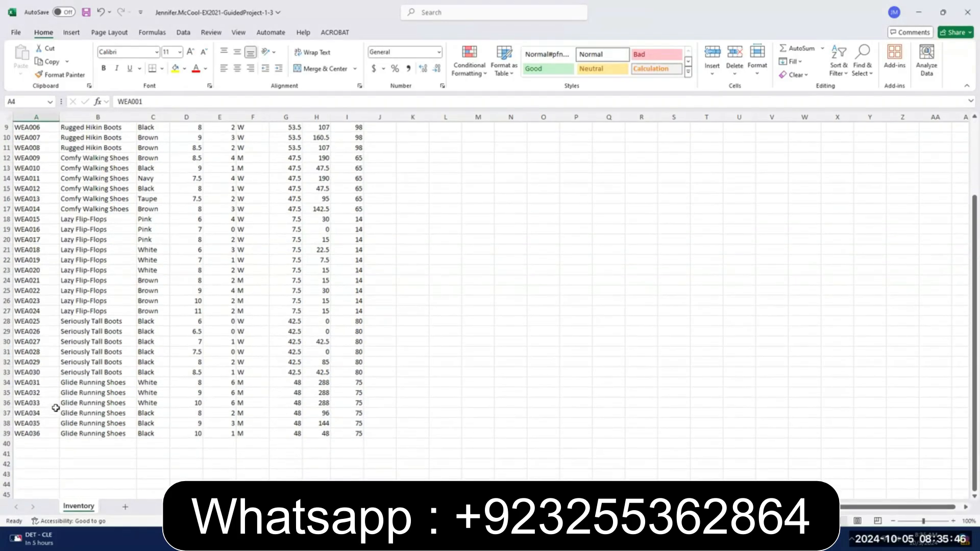
pyautogui.scroll(3, 52, 407)
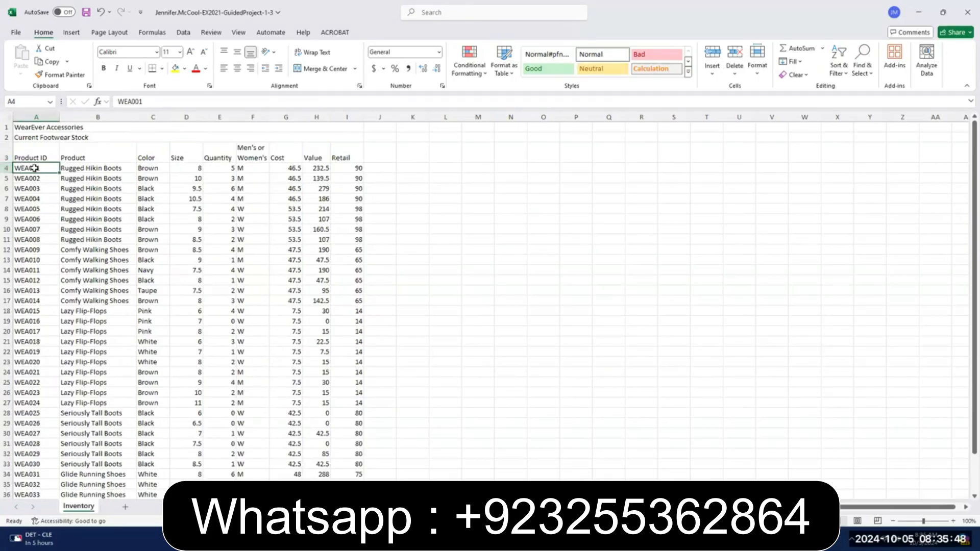
pyautogui.moveTo(34, 168); pyautogui.dragTo(164, 453)
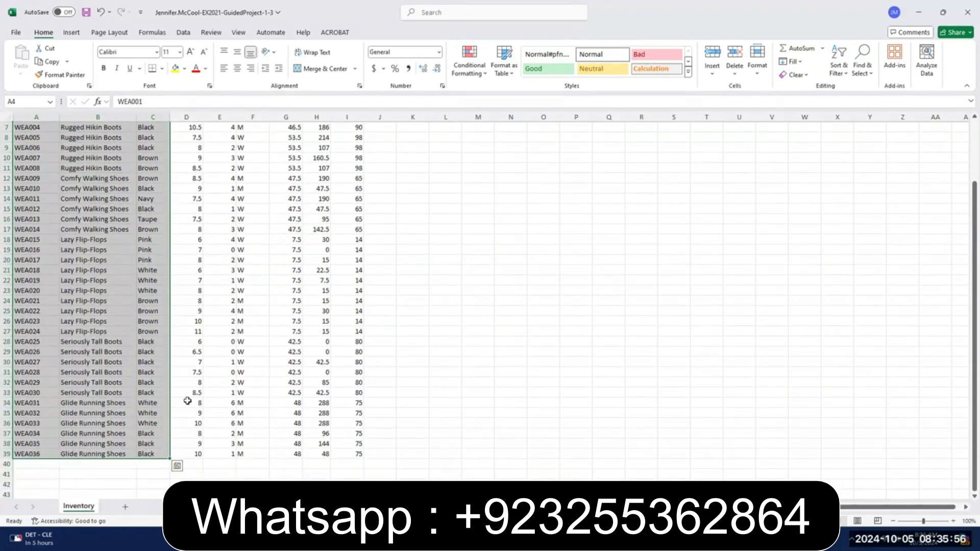
pyautogui.scroll(2, 169, 391)
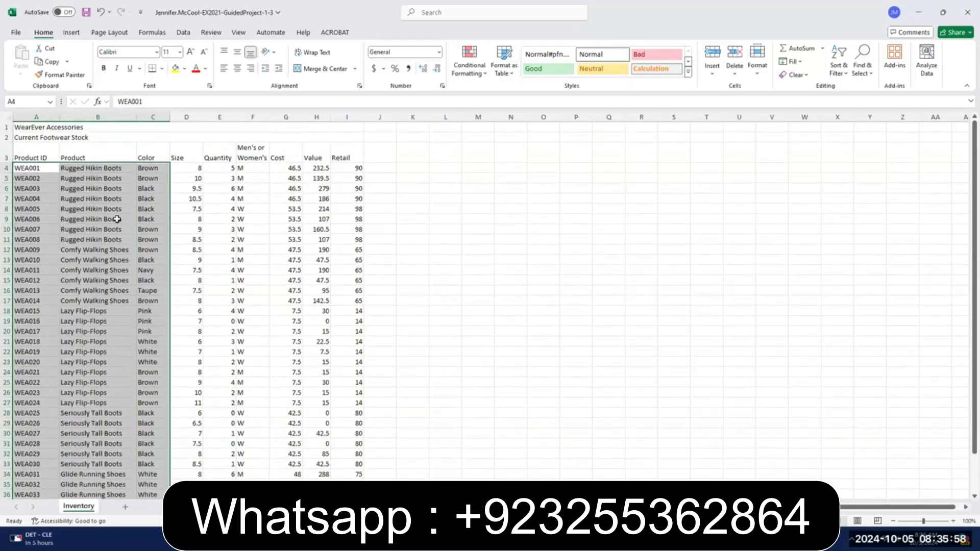
pyautogui.scroll(-2, 97, 399)
pyautogui.scroll(2, 97, 403)
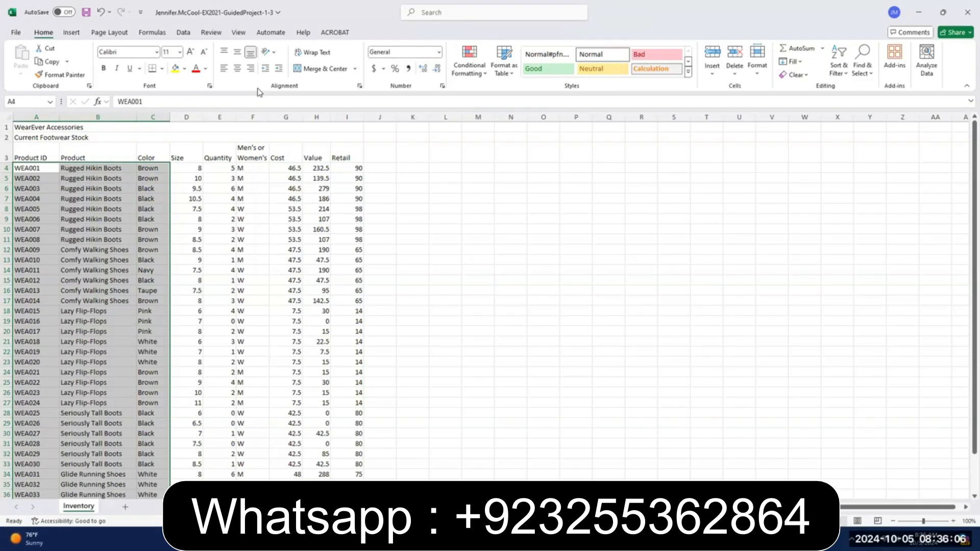
pyautogui.click(279, 68)
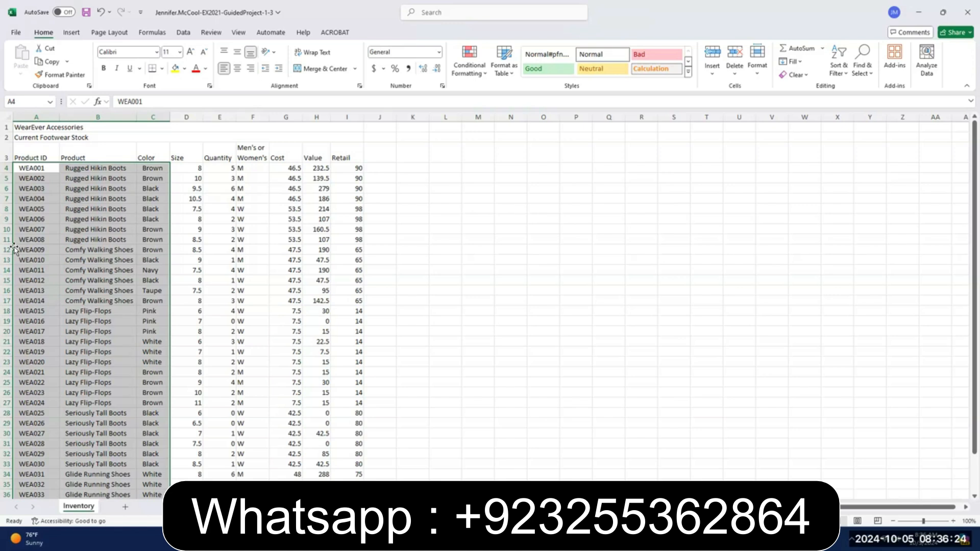
# Center the Men's or Women's codes in F4:F39 horizontally
pyautogui.click(247, 168)
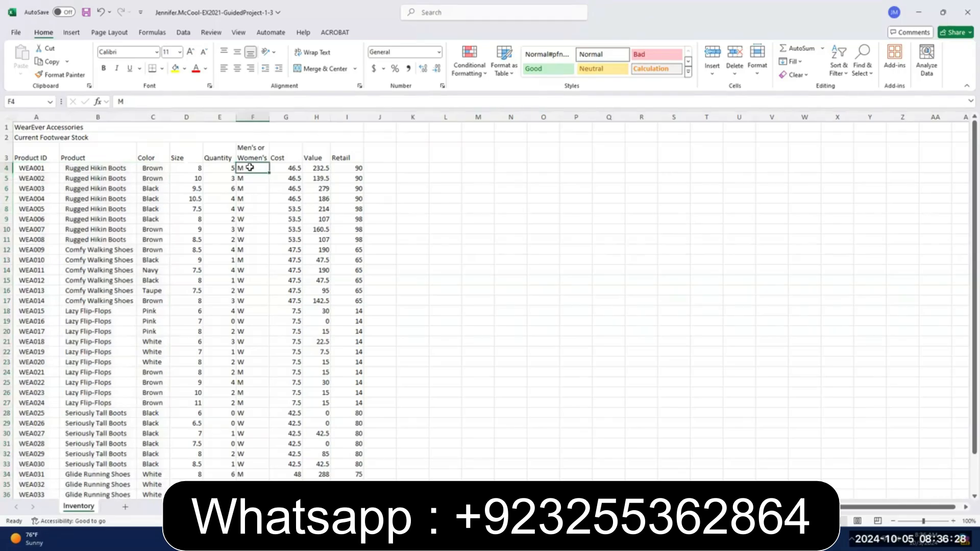
pyautogui.moveTo(250, 167); pyautogui.dragTo(241, 483)
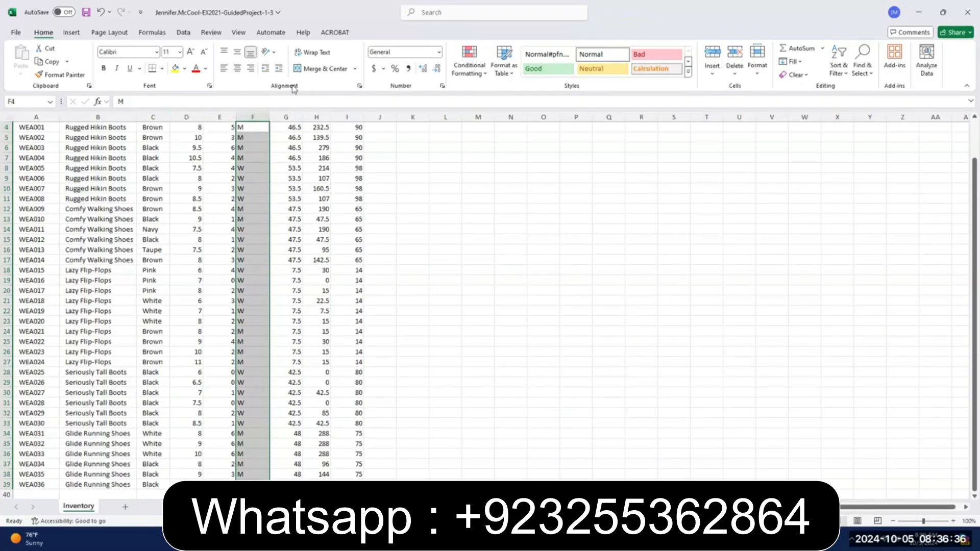
pyautogui.click(238, 69)
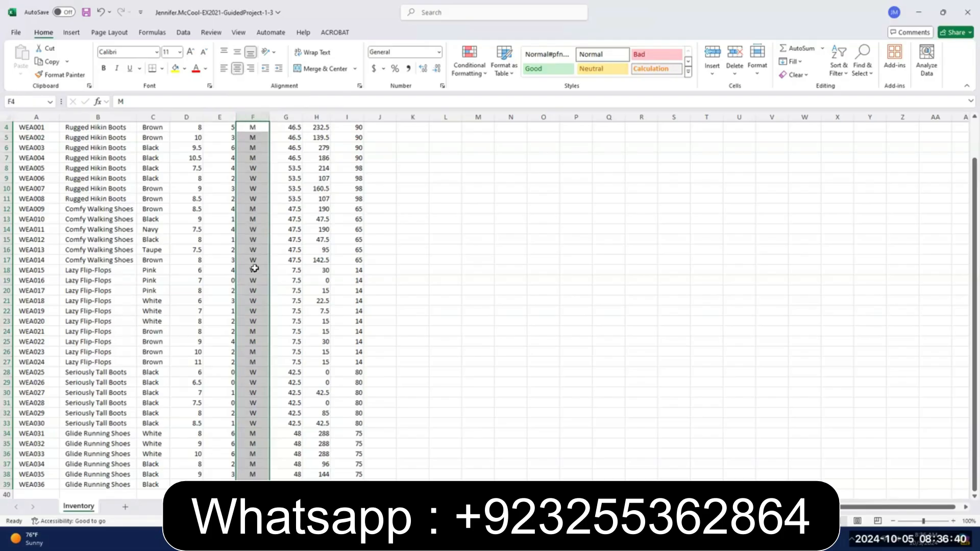
pyautogui.scroll(1, 246, 282)
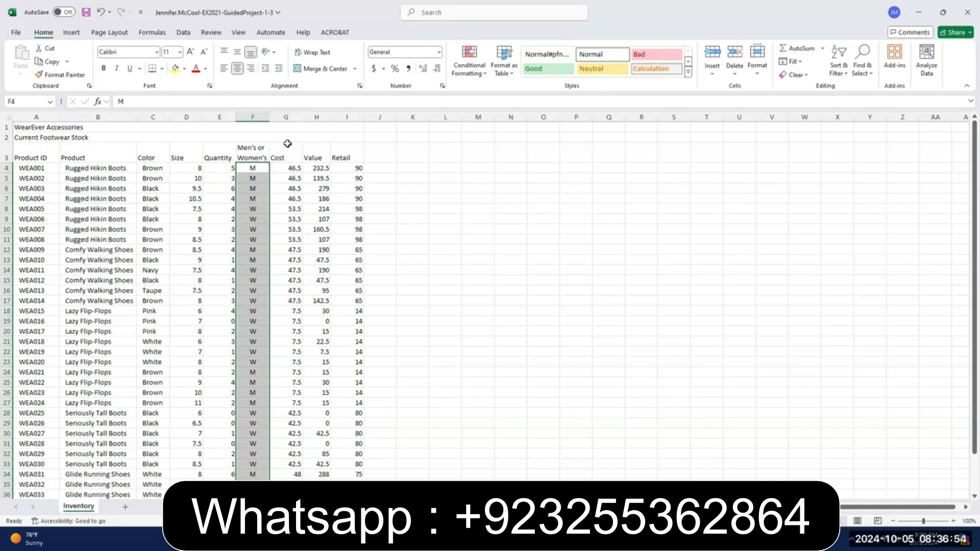
# Apply the Currency number format to the Cost, Value and Retail data in G4:I39
pyautogui.click(289, 166)
pyautogui.click(289, 166)
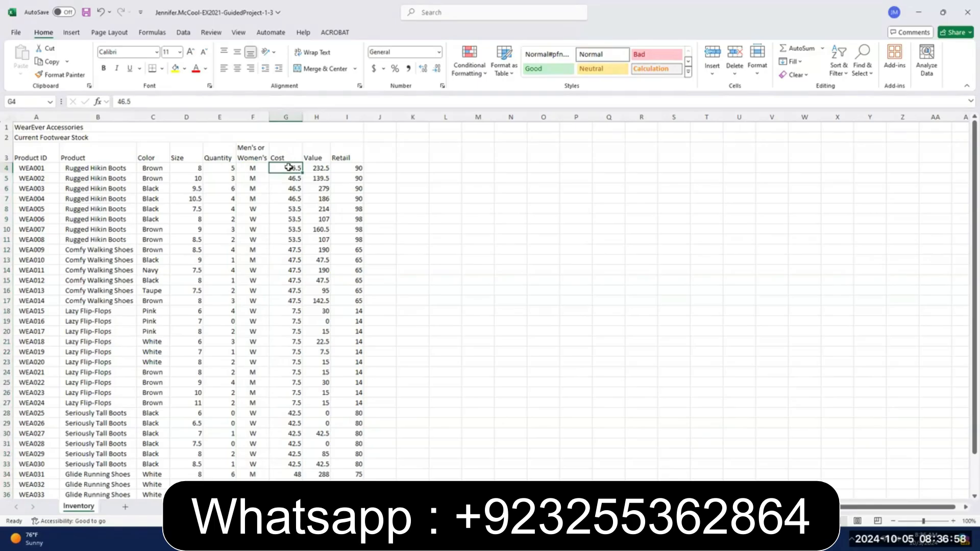
pyautogui.moveTo(291, 167); pyautogui.dragTo(348, 485)
pyautogui.scroll(1, 324, 221)
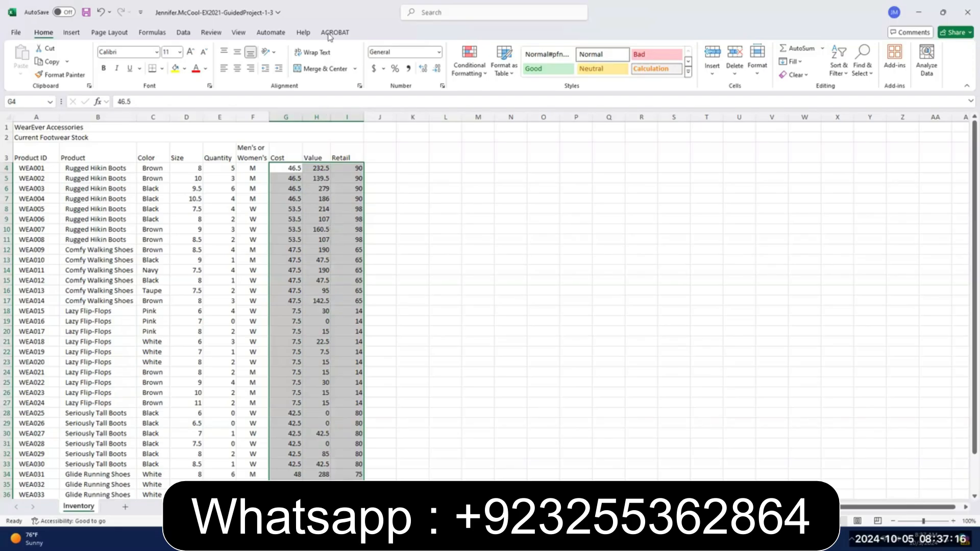
pyautogui.click(439, 53)
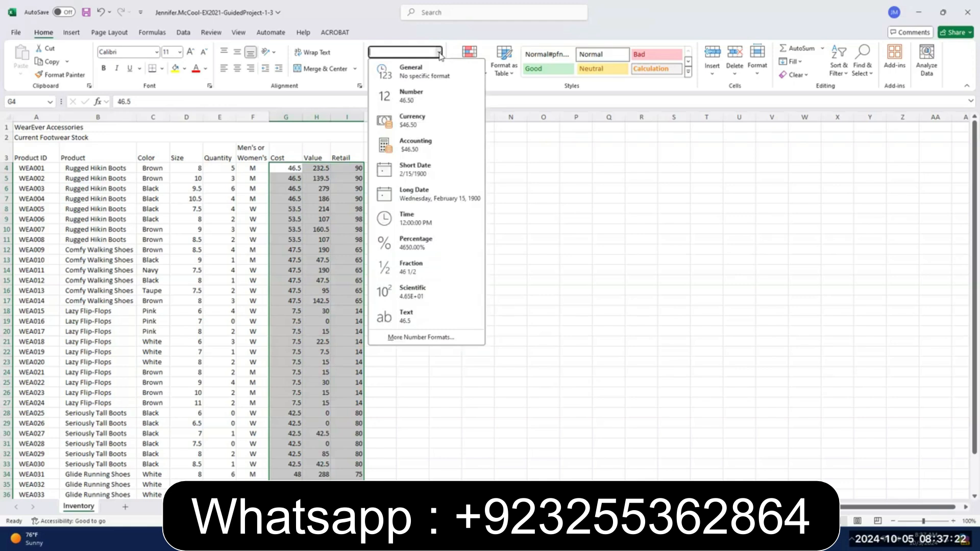
pyautogui.click(408, 122)
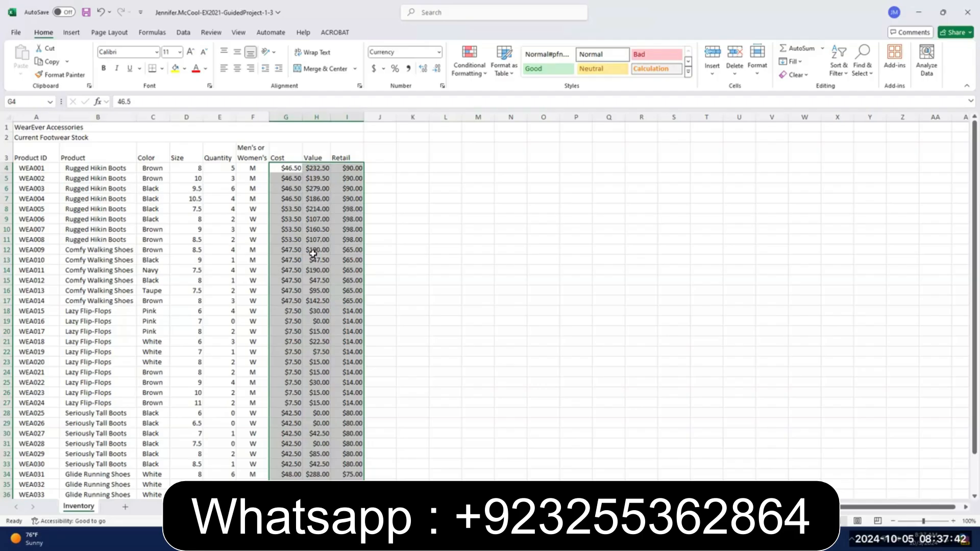
# Set the font size of the two merged title rows, A1:A2, to 20
pyautogui.click(36, 127)
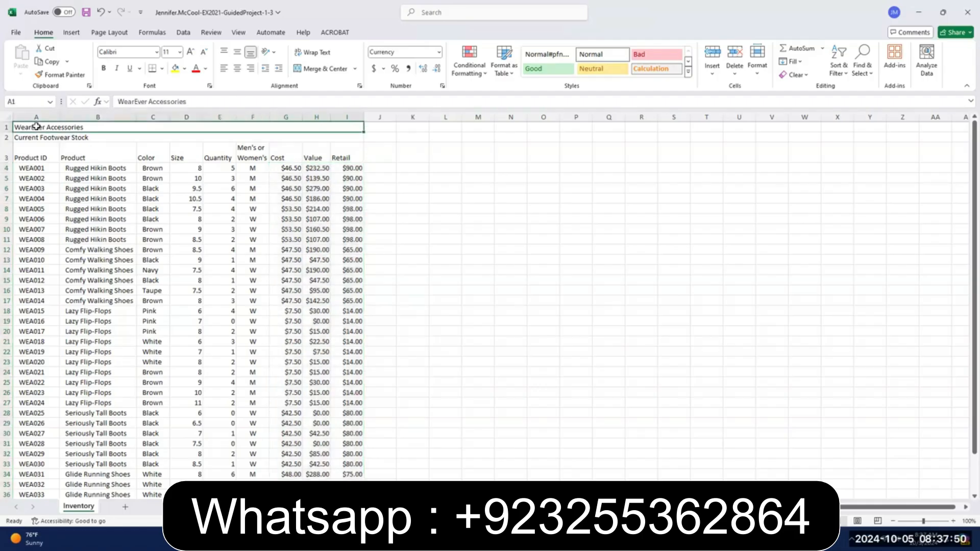
pyautogui.moveTo(36, 127); pyautogui.dragTo(38, 138)
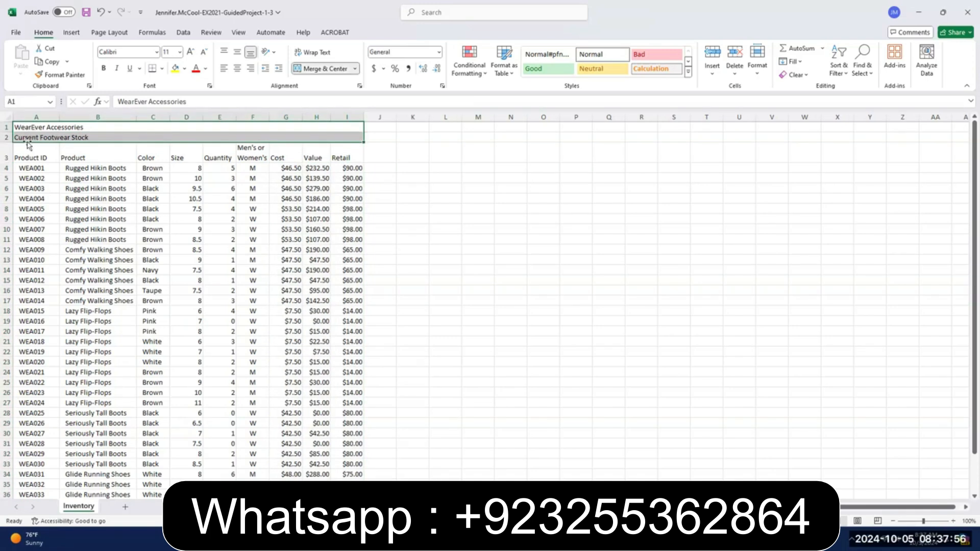
pyautogui.click(180, 53)
pyautogui.click(174, 159)
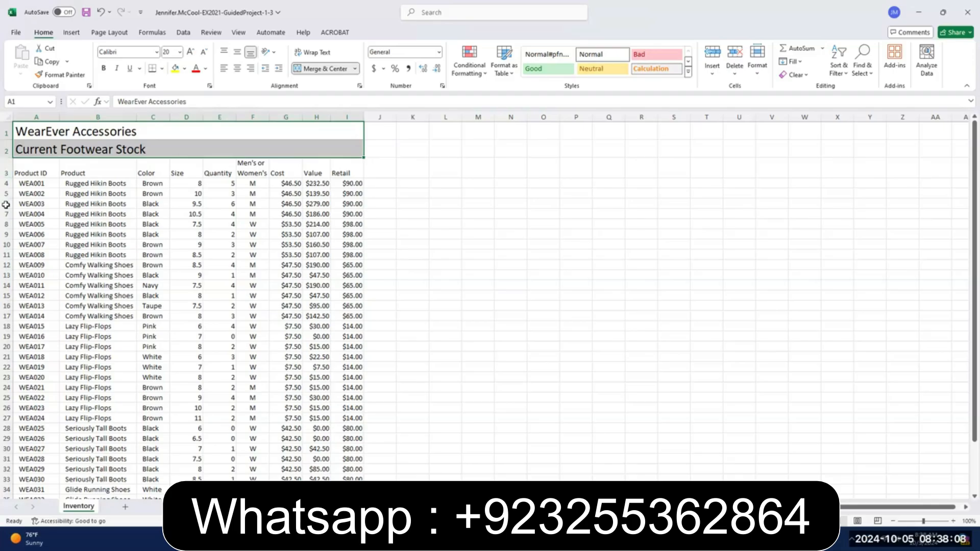
# Bold the column headings in A3:I3 and set the height of row 3 to 35
pyautogui.moveTo(32, 171); pyautogui.dragTo(352, 172)
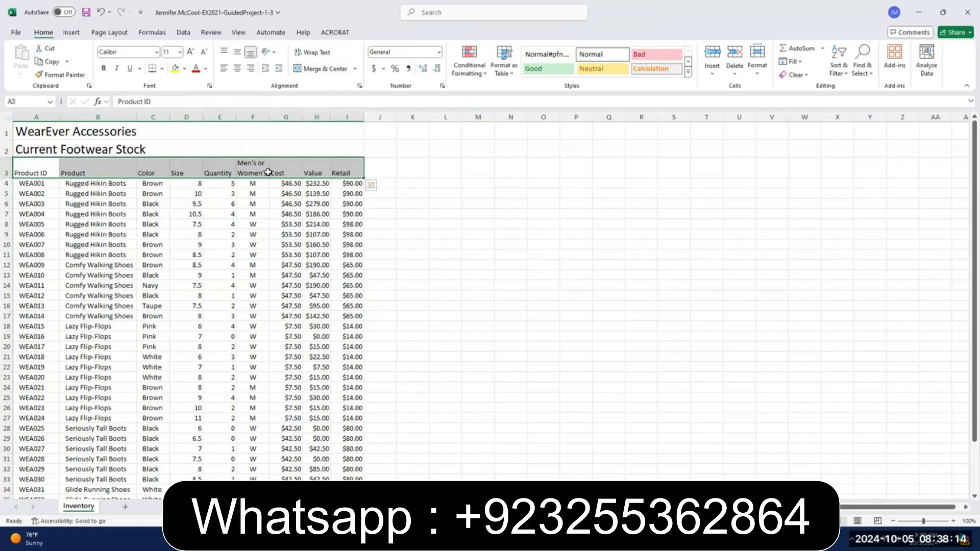
pyautogui.click(104, 68)
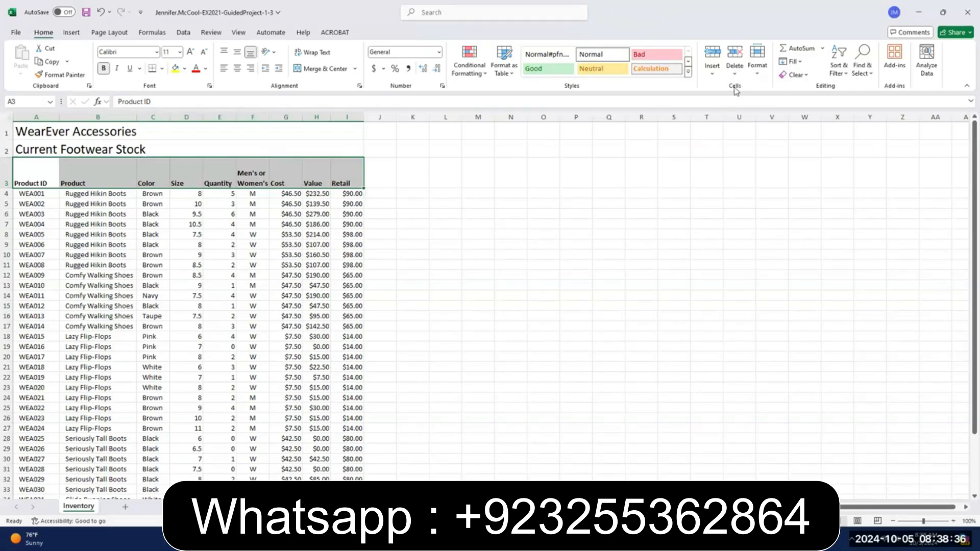
pyautogui.click(759, 77)
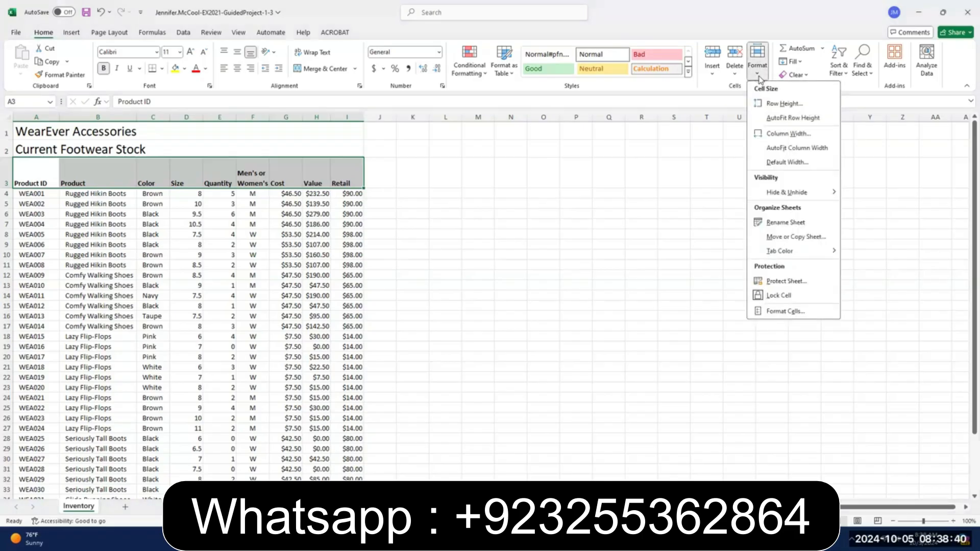
pyautogui.click(791, 105)
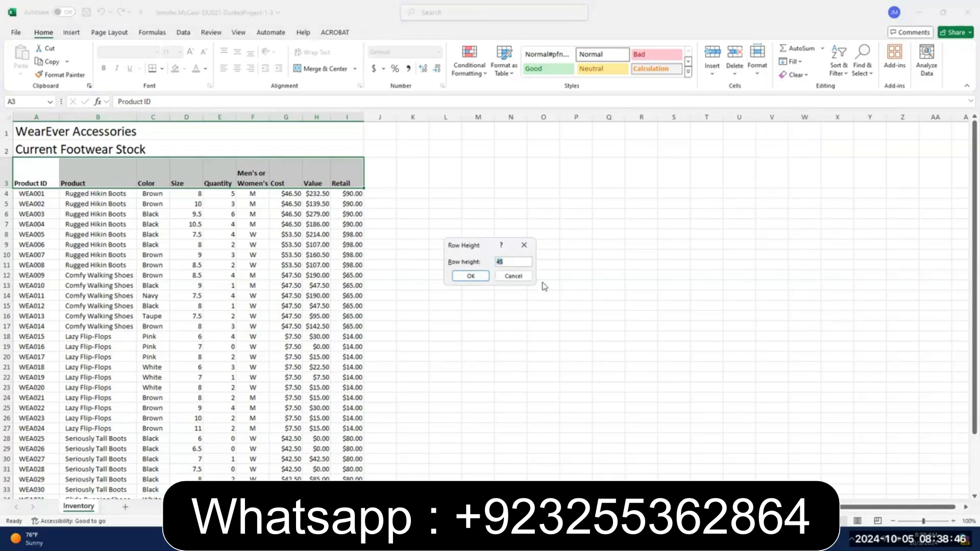
pyautogui.write('35')
pyautogui.click(470, 276)
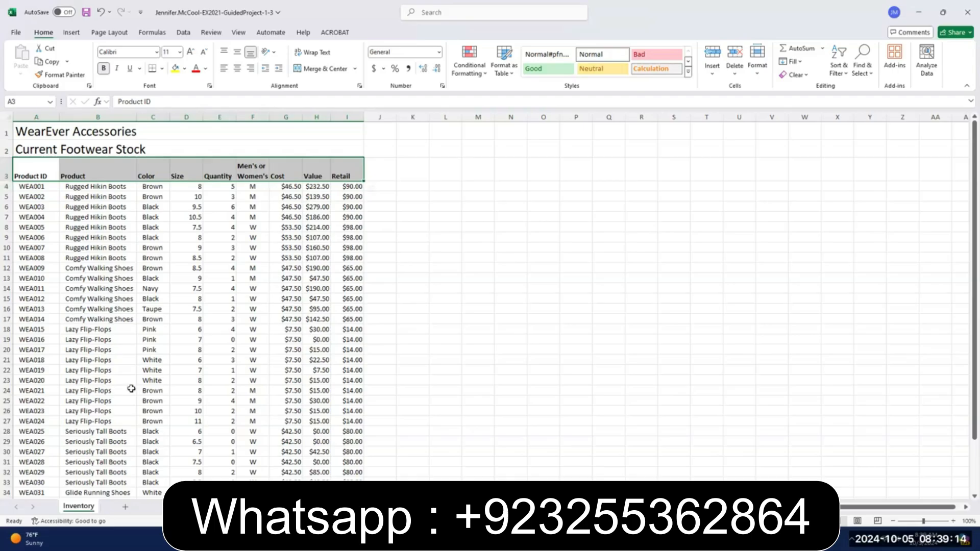
# Enter the label "Current Inventory Value at Cost" in cell G40, below the Cost data, and select that cell
pyautogui.scroll(-3, 422, 335)
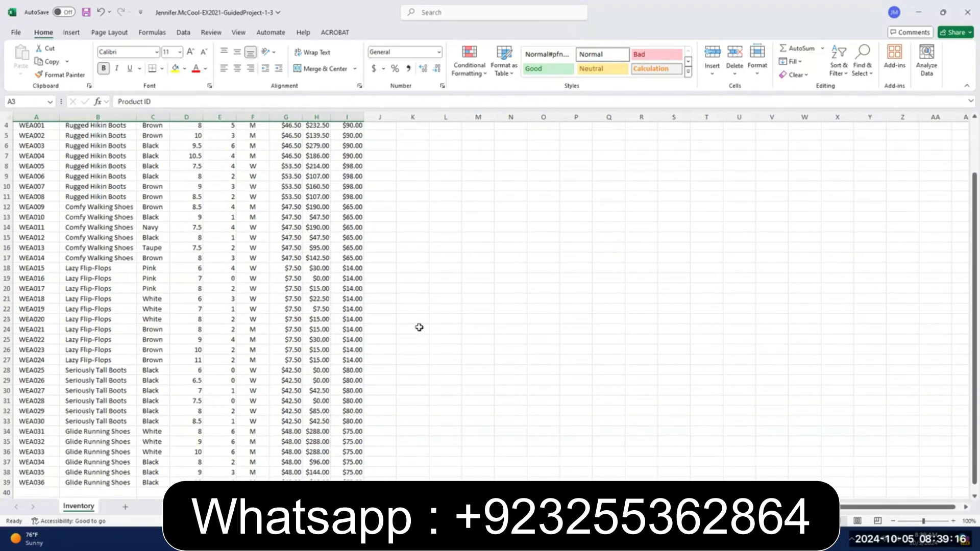
pyautogui.scroll(-1, 419, 327)
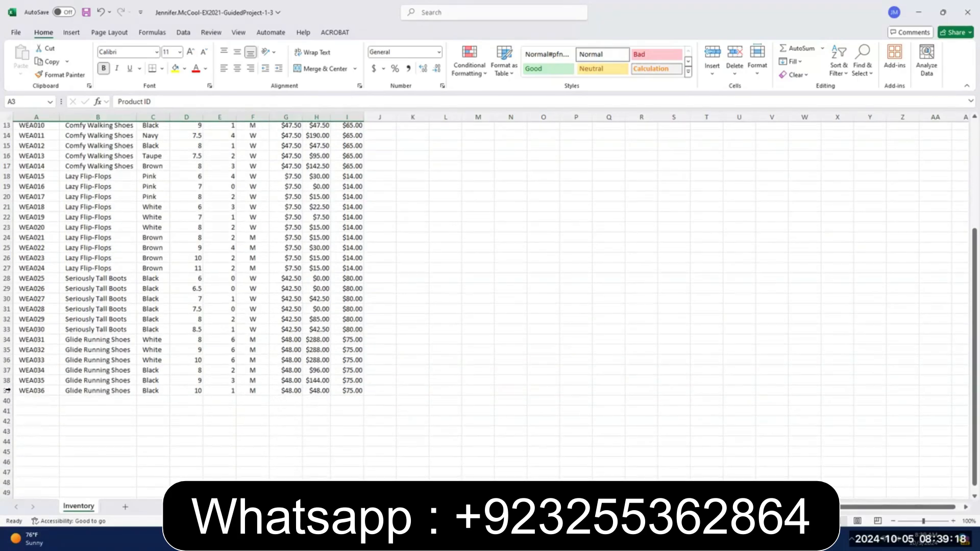
pyautogui.click(290, 399)
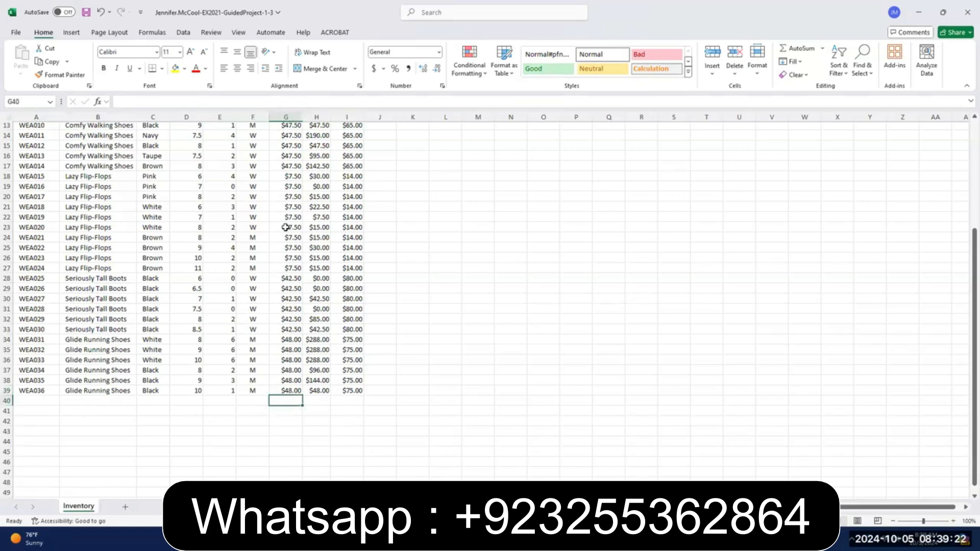
pyautogui.scroll(1, 386, 389)
pyautogui.scroll(2, 387, 391)
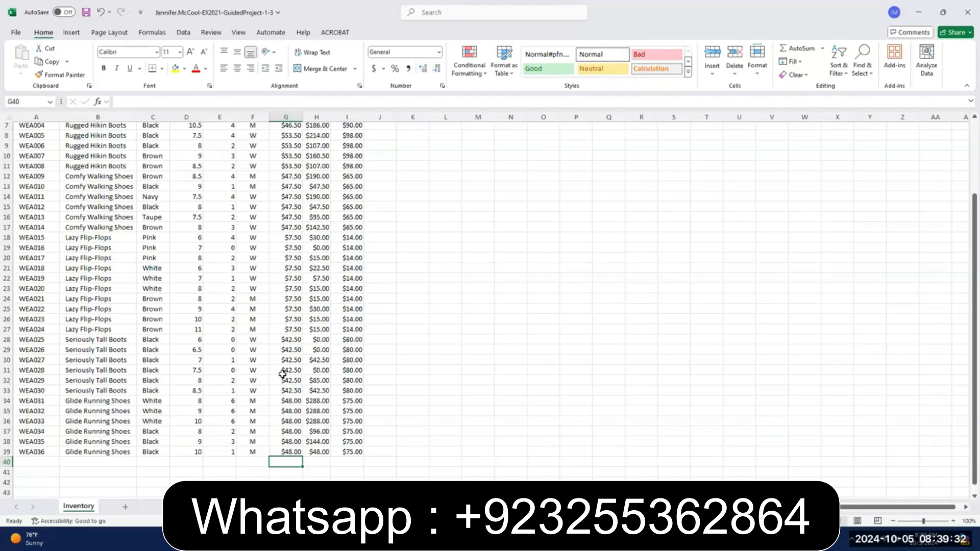
pyautogui.scroll(2, 288, 235)
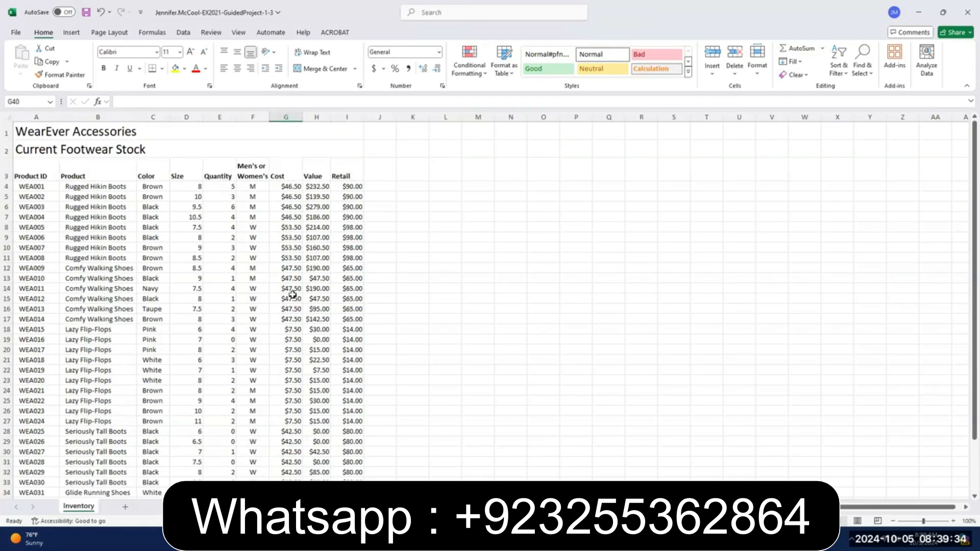
pyautogui.scroll(-2, 291, 297)
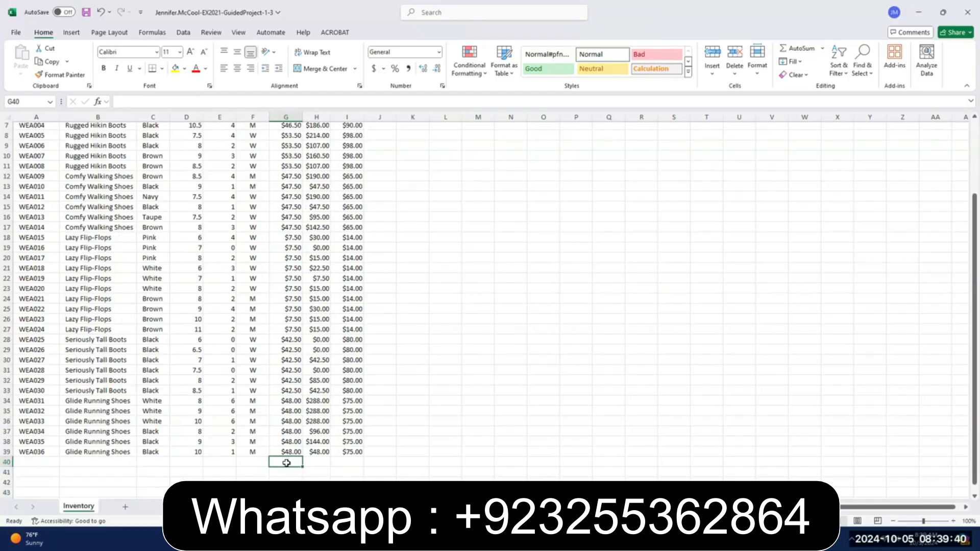
pyautogui.write('Curre')
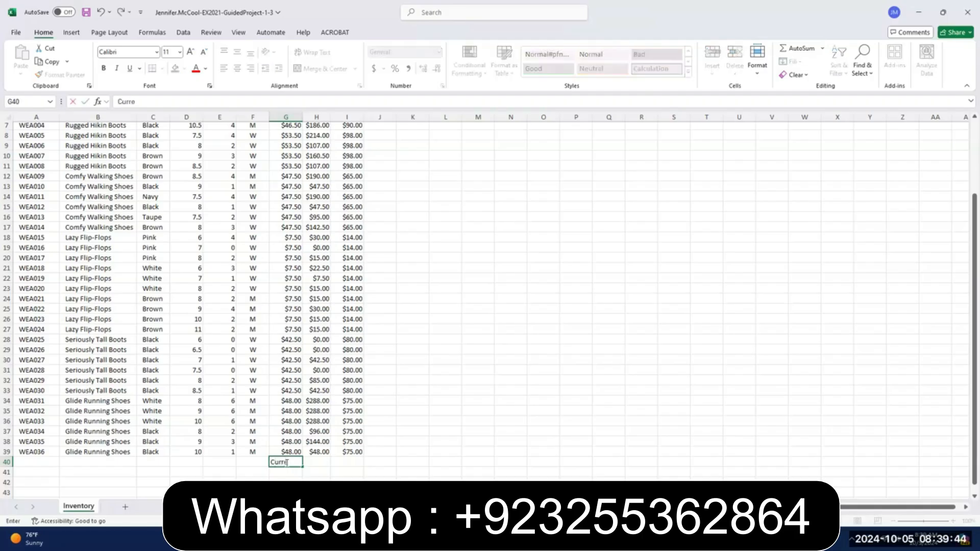
pyautogui.write('nt Inventory Va')
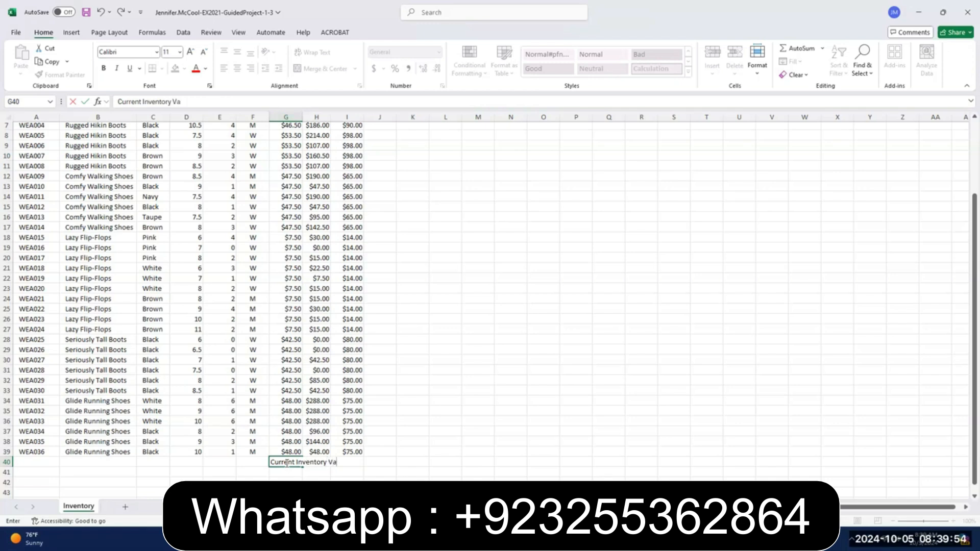
pyautogui.write('lue at Cost')
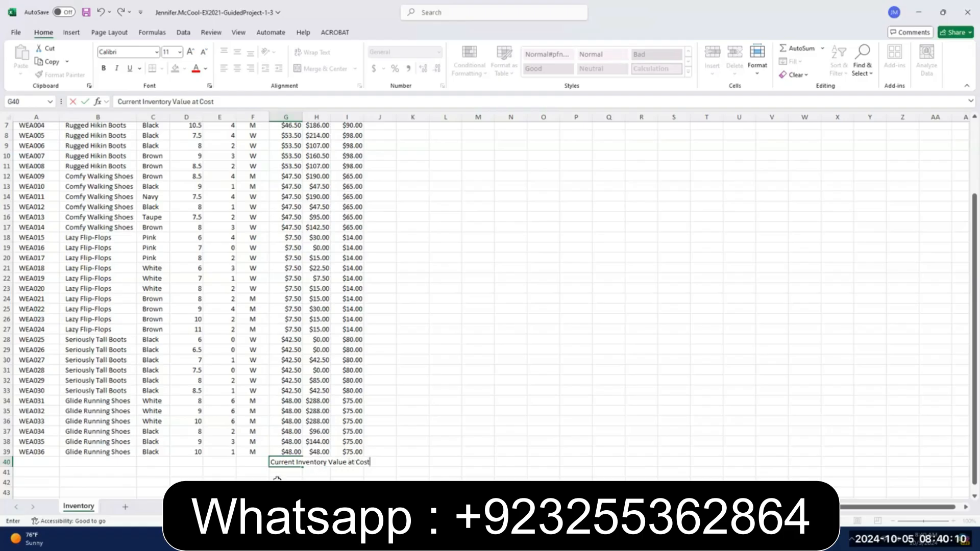
pyautogui.press('Return')
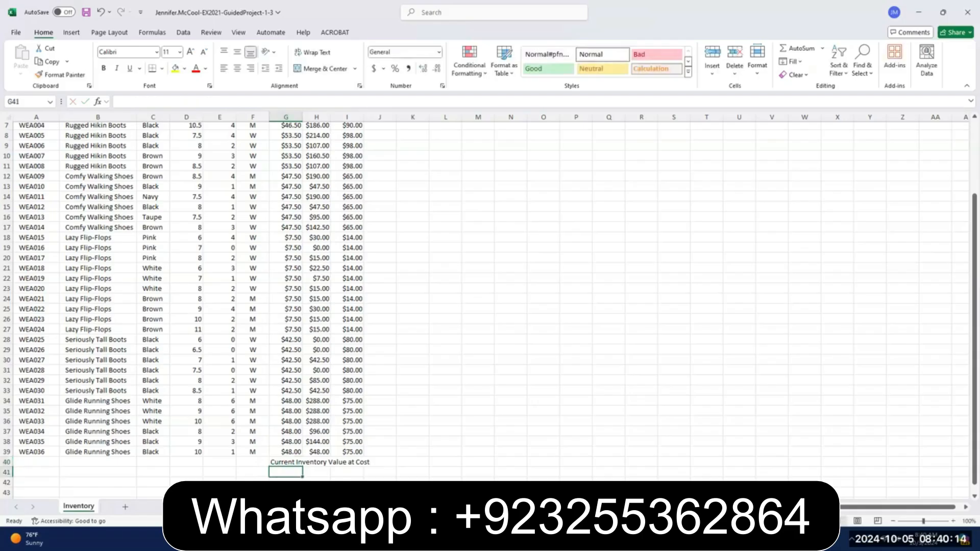
pyautogui.click(285, 462)
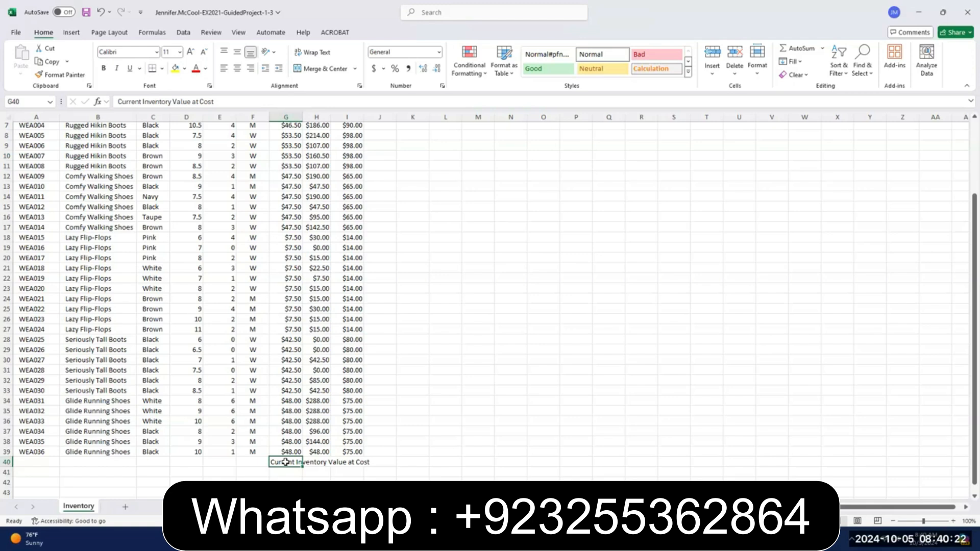
# Bold and right-align the "Current Inventory Value at Cost" label in cell G40
pyautogui.click(105, 69)
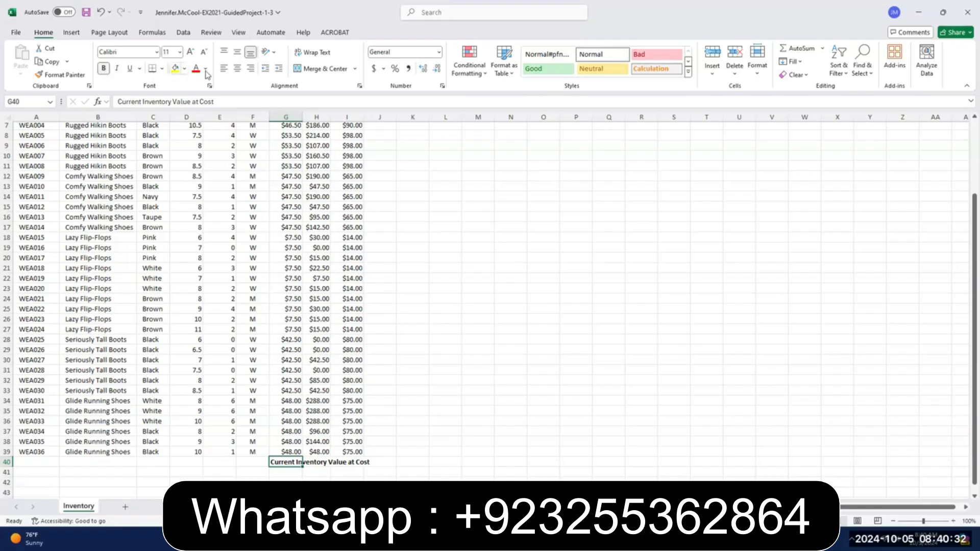
pyautogui.click(250, 74)
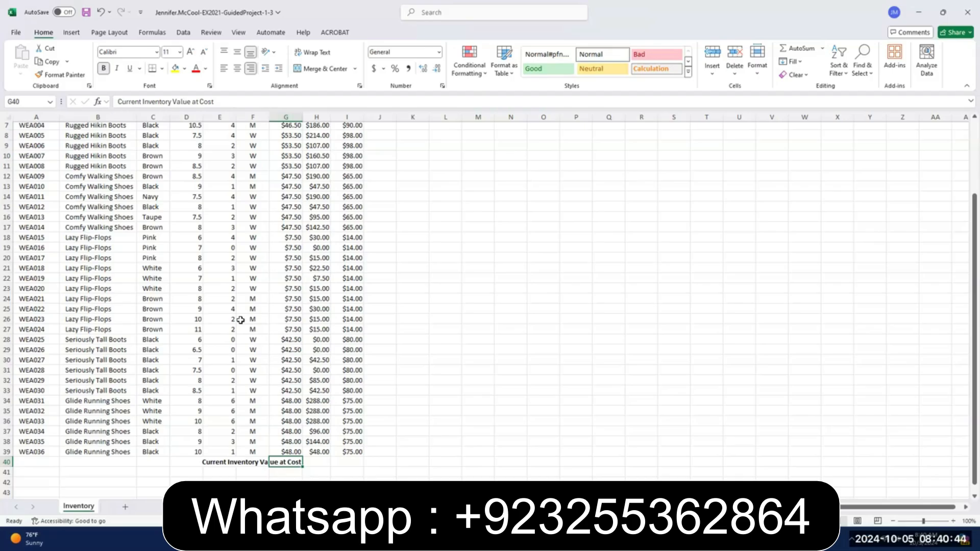
# Total the Value column in cell H40 with AutoSum, using the formula =SUM(H4:H39)
pyautogui.click(317, 461)
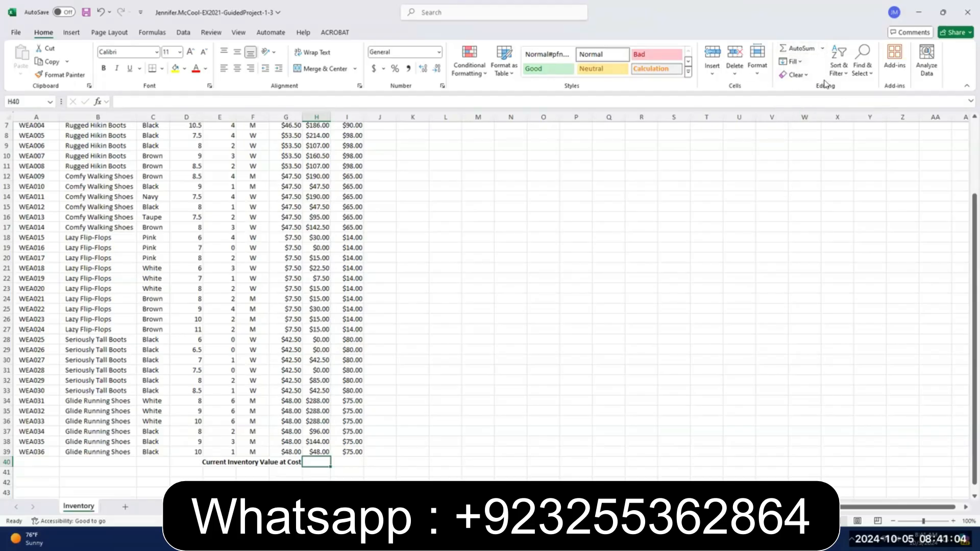
pyautogui.click(800, 49)
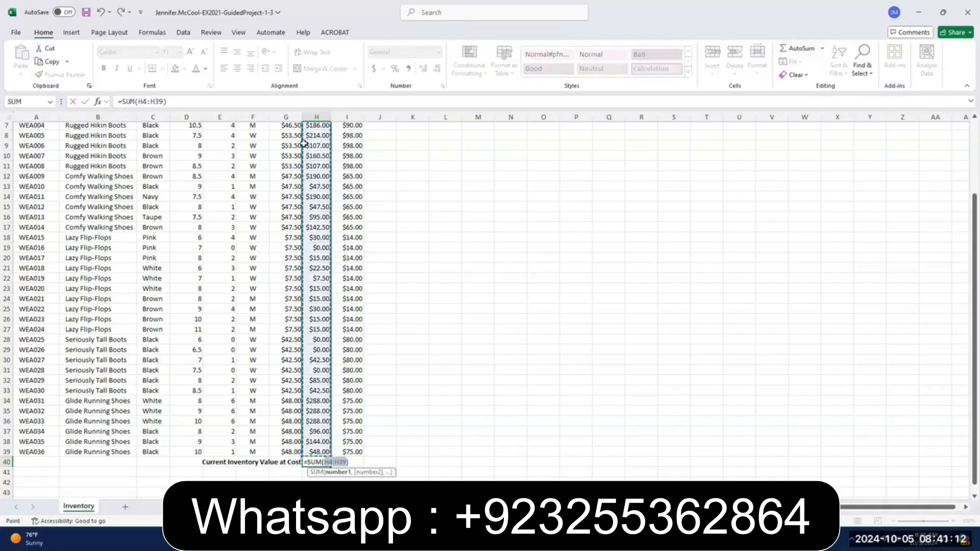
pyautogui.scroll(2, 311, 238)
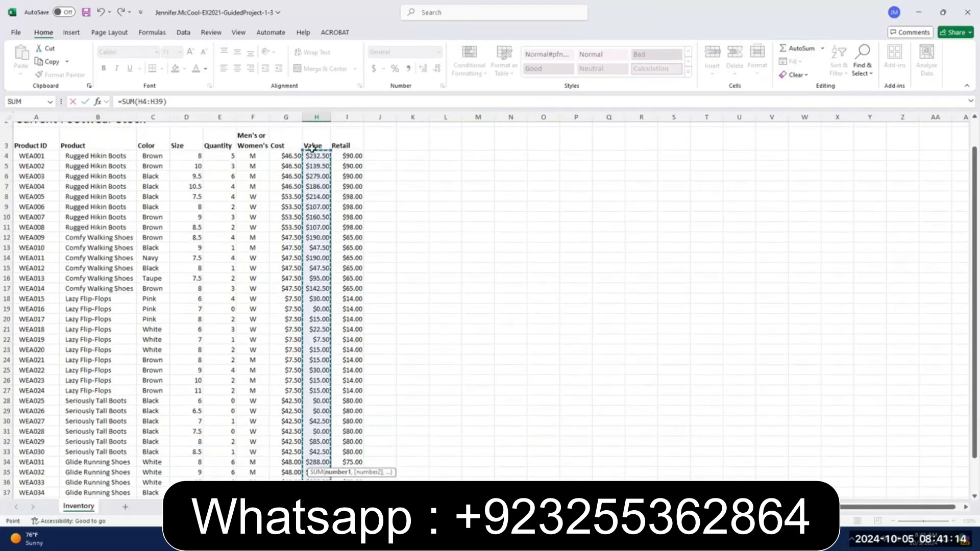
pyautogui.scroll(-2, 304, 409)
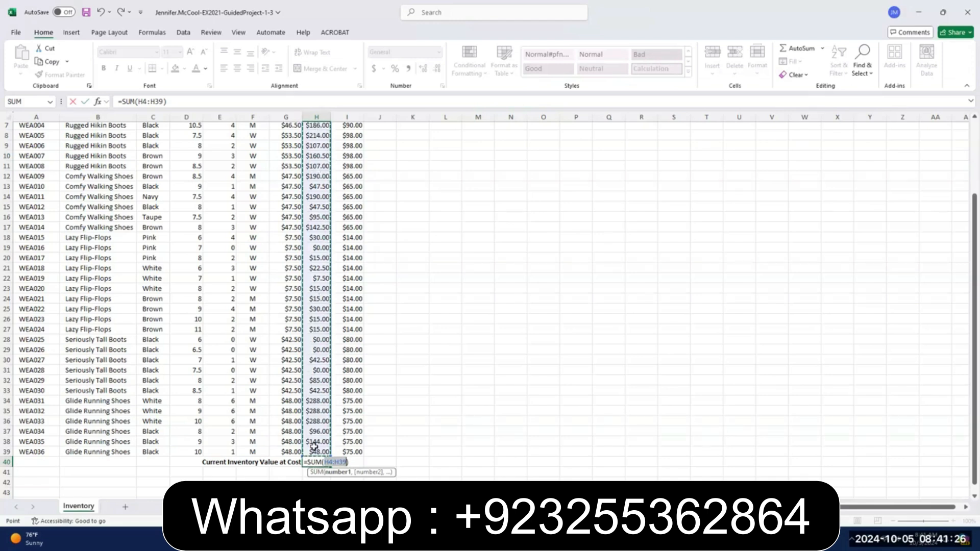
pyautogui.scroll(1, 314, 429)
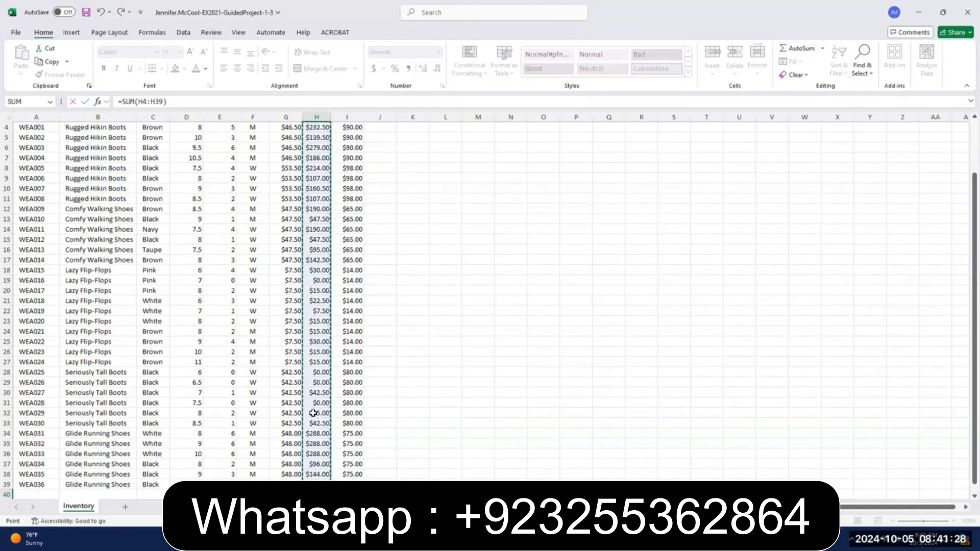
pyautogui.scroll(1, 318, 187)
pyautogui.scroll(-3, 320, 305)
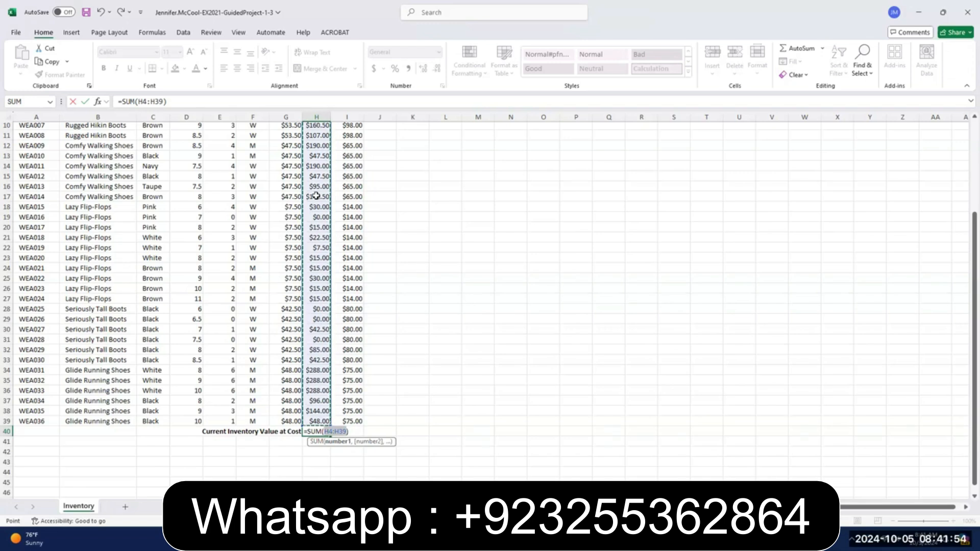
pyautogui.press('Return')
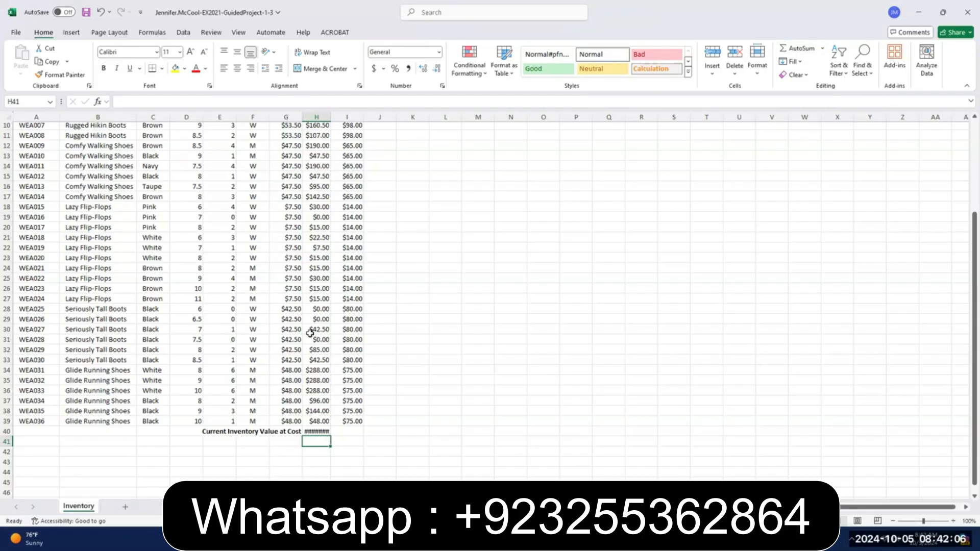
# AutoFit the width of column H so the total in H40 fits
pyautogui.moveTo(313, 431)
pyautogui.click(317, 431)
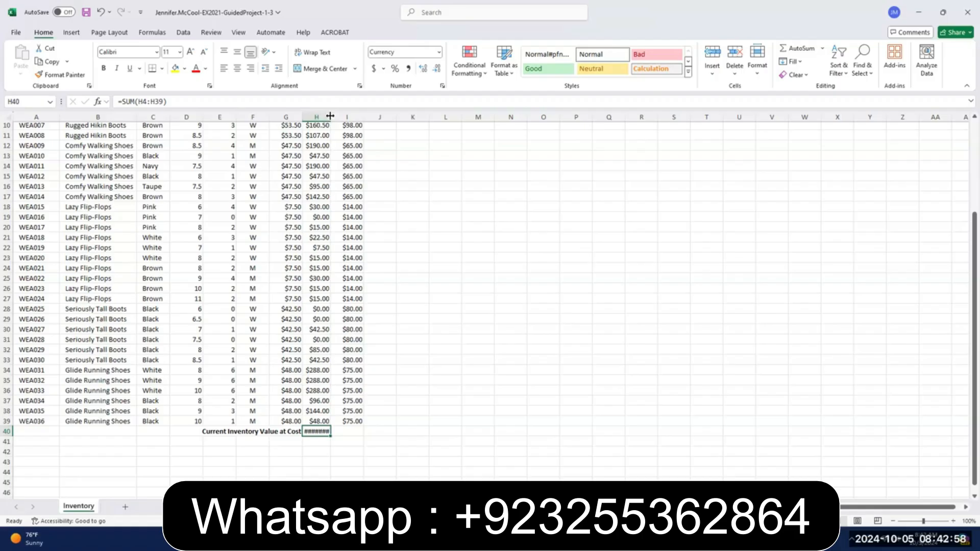
pyautogui.doubleClick(331, 117)
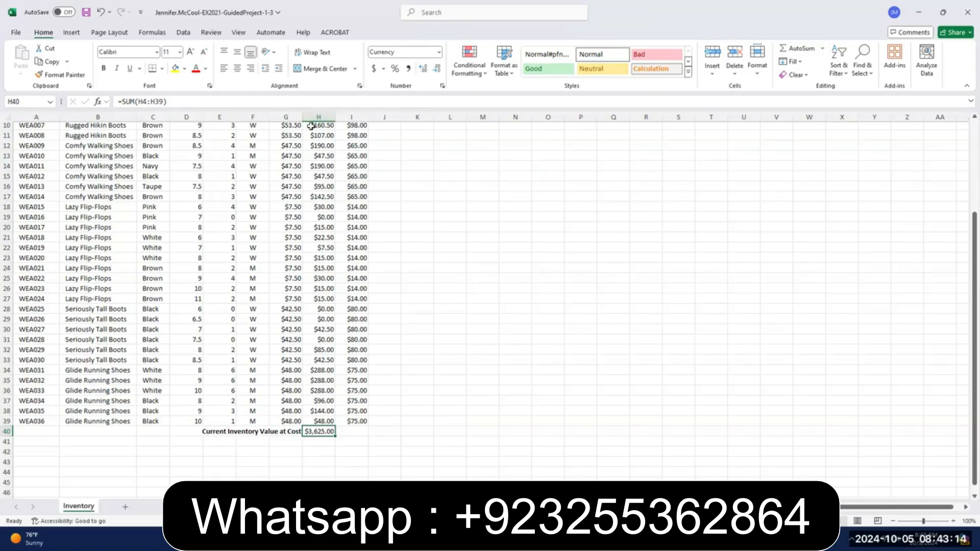
# Apply All Borders to the range A3:I40, from the column headings to the total row
pyautogui.click(503, 539)
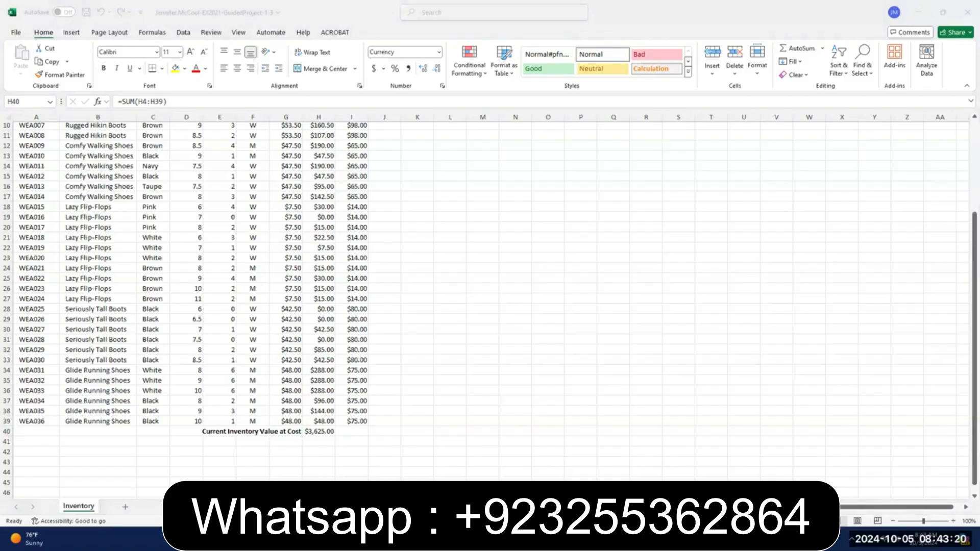
pyautogui.click(964, 299)
pyautogui.moveTo(964, 234); pyautogui.dragTo(966, 133)
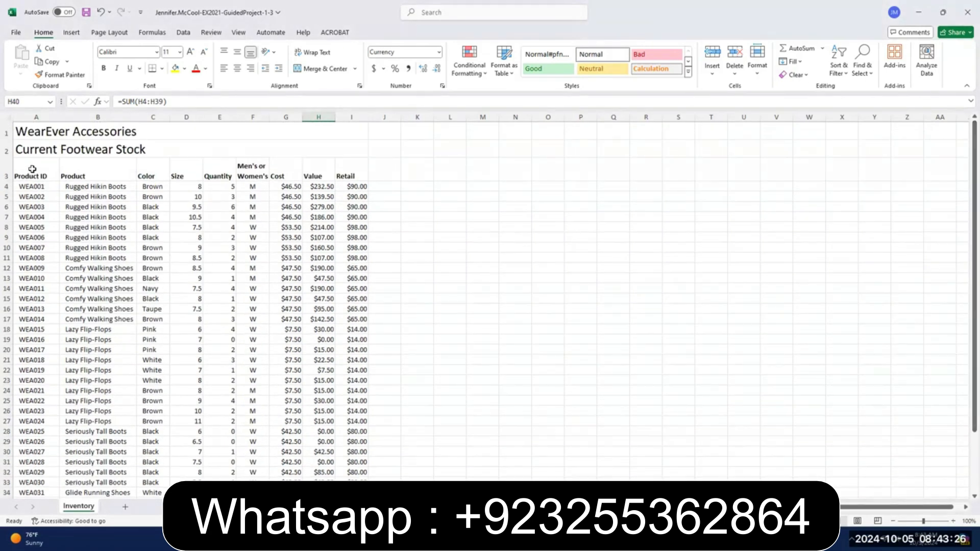
pyautogui.moveTo(32, 169); pyautogui.dragTo(343, 456)
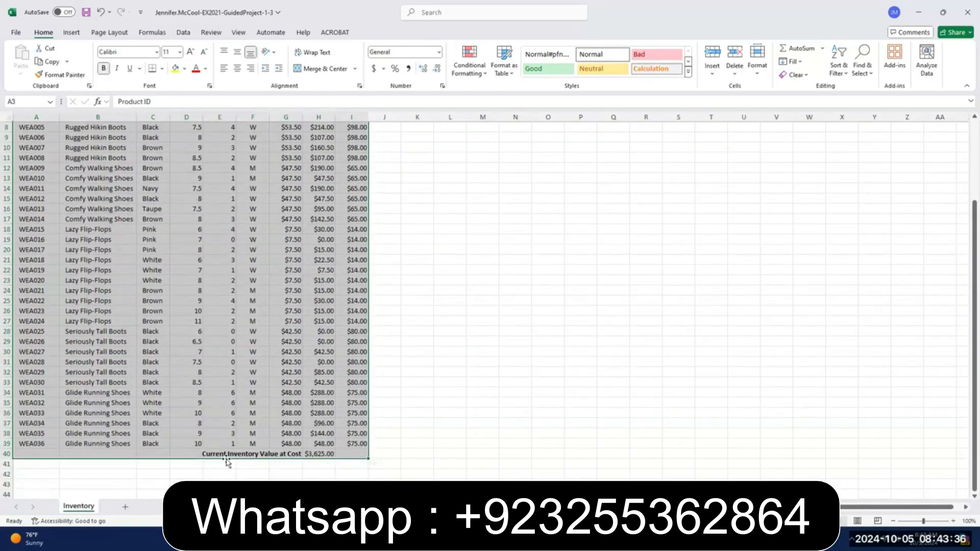
pyautogui.scroll(3, 253, 400)
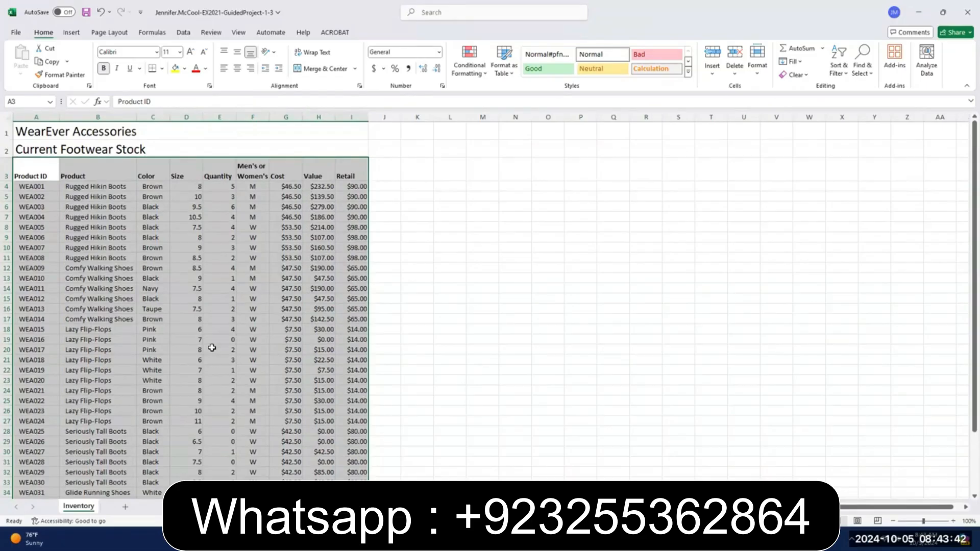
pyautogui.click(162, 69)
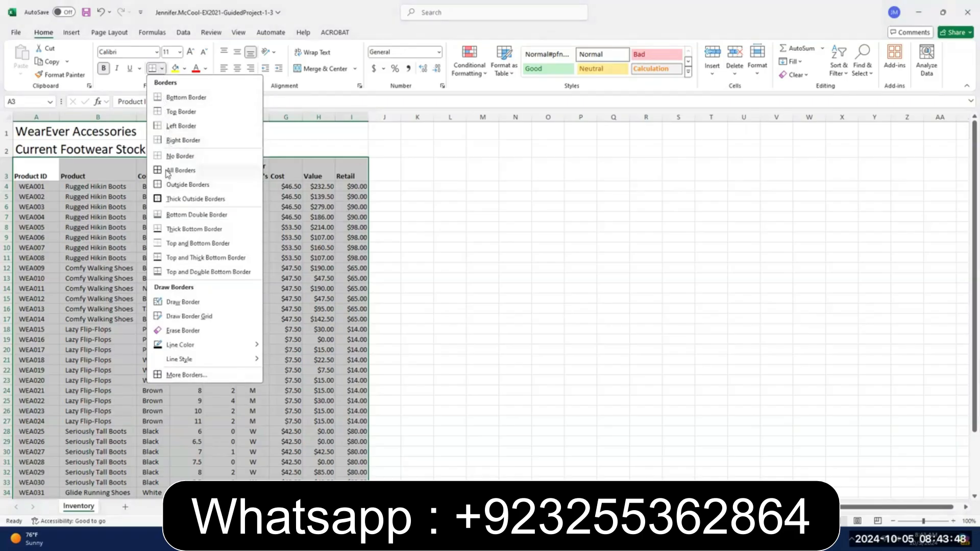
pyautogui.click(183, 170)
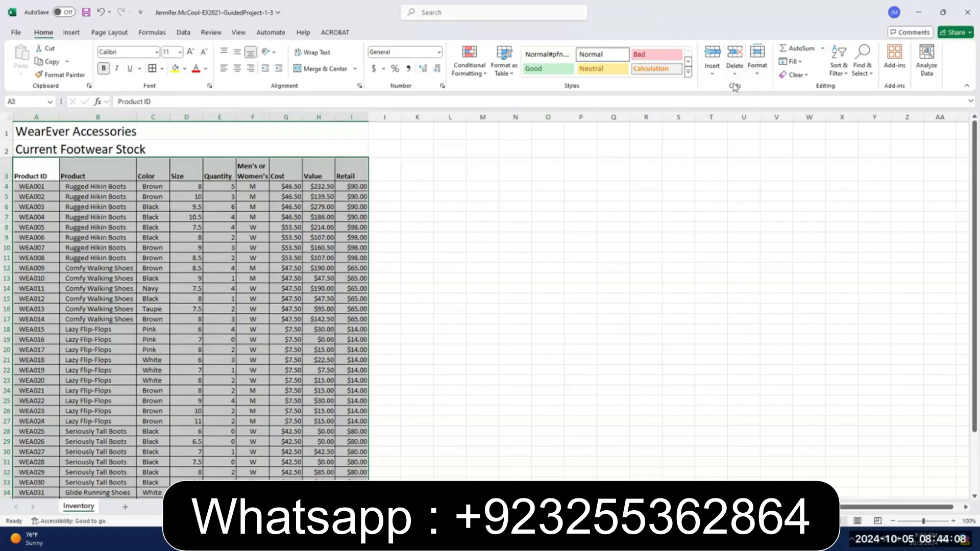
# Set the height of rows 3 to 40 to 20
pyautogui.click(757, 69)
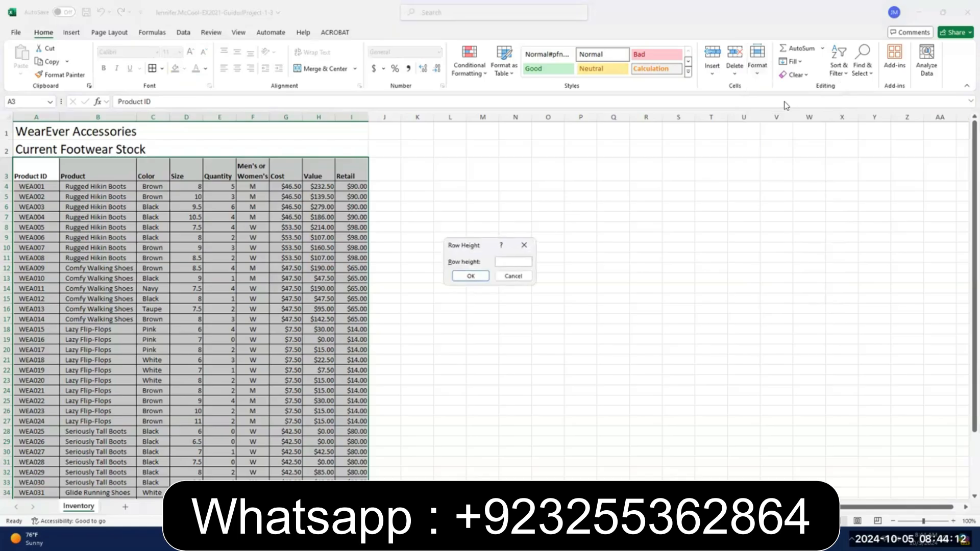
pyautogui.write('20')
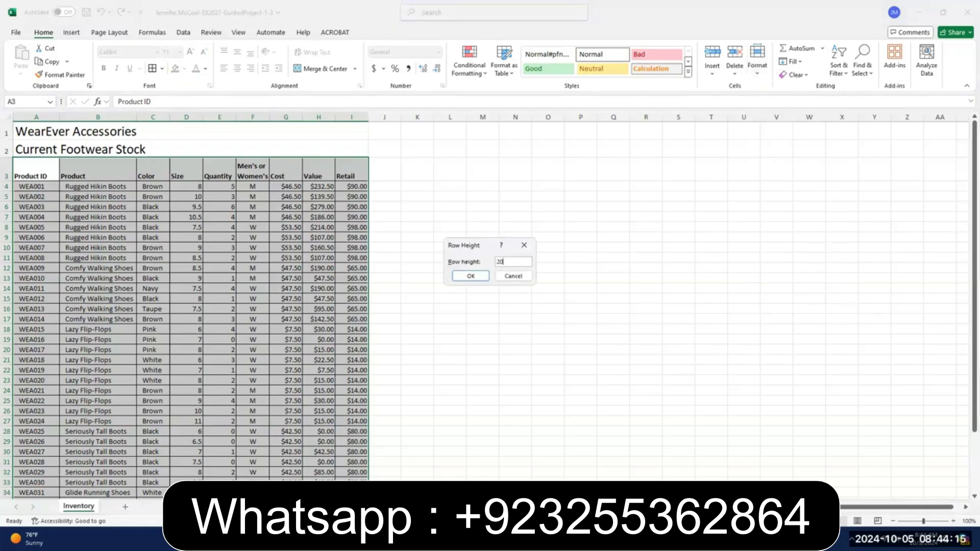
pyautogui.click(460, 277)
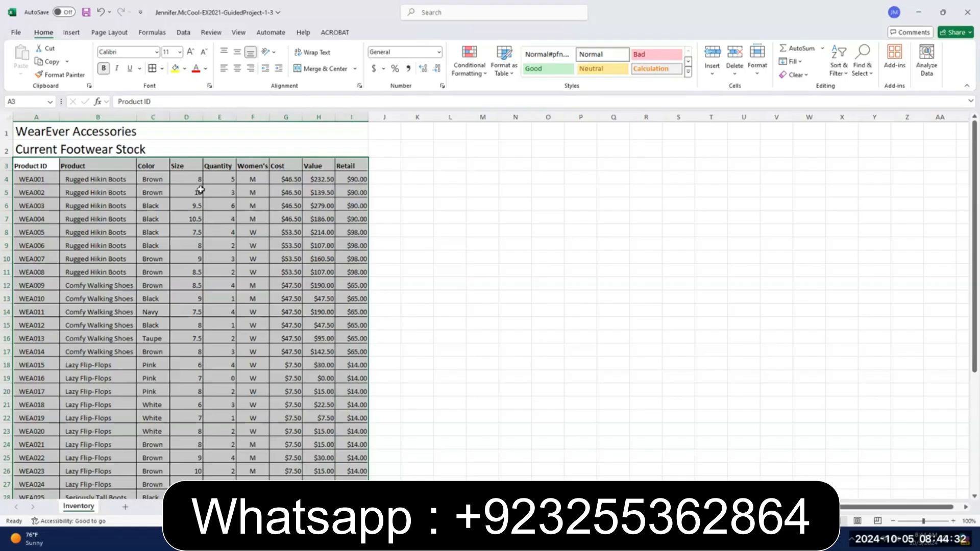
# Select cell A1 and display the Inventory sheet in Page Layout view
pyautogui.click(49, 131)
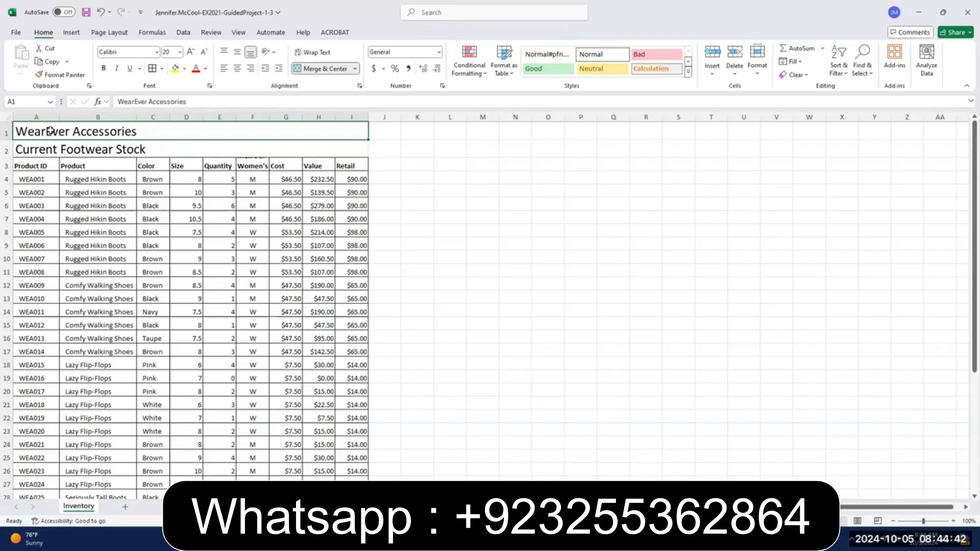
pyautogui.click(113, 38)
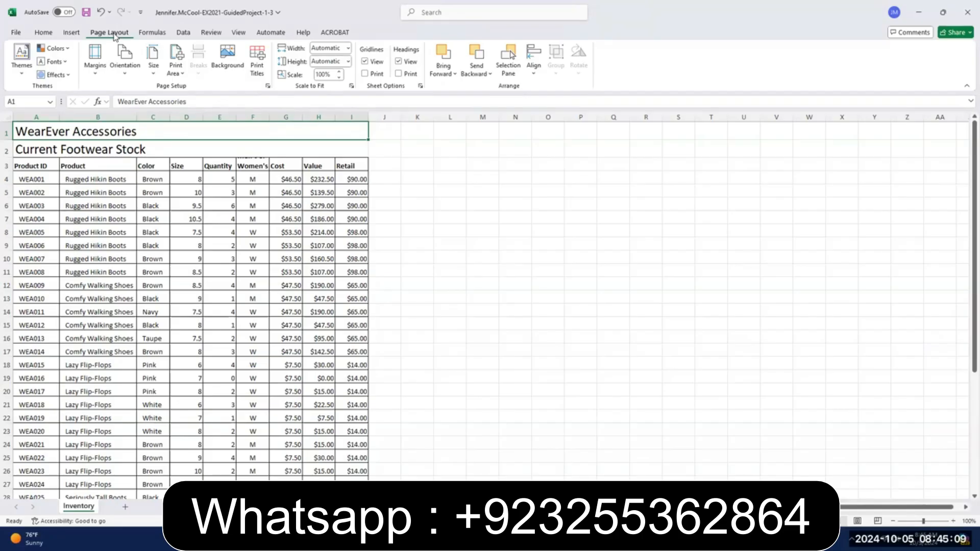
pyautogui.click(44, 33)
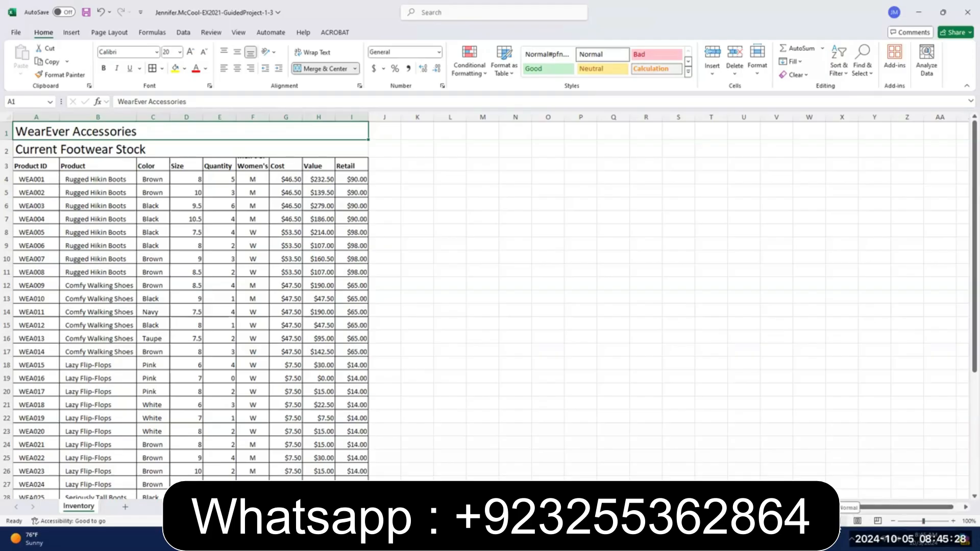
pyautogui.click(858, 522)
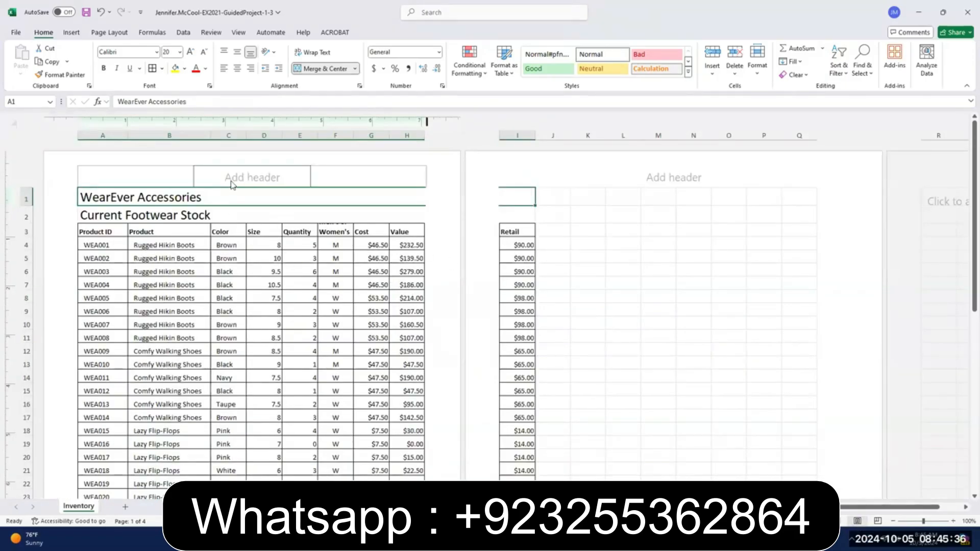
pyautogui.scroll(-4, 308, 361)
pyautogui.scroll(4, 321, 409)
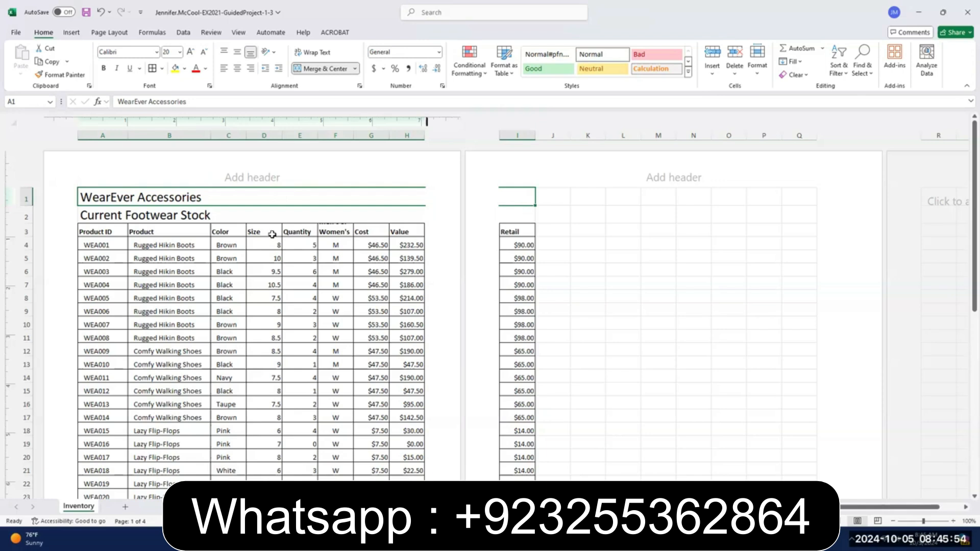
# Insert the File Name field in the right section of the page footer and leave footer editing
pyautogui.click(261, 178)
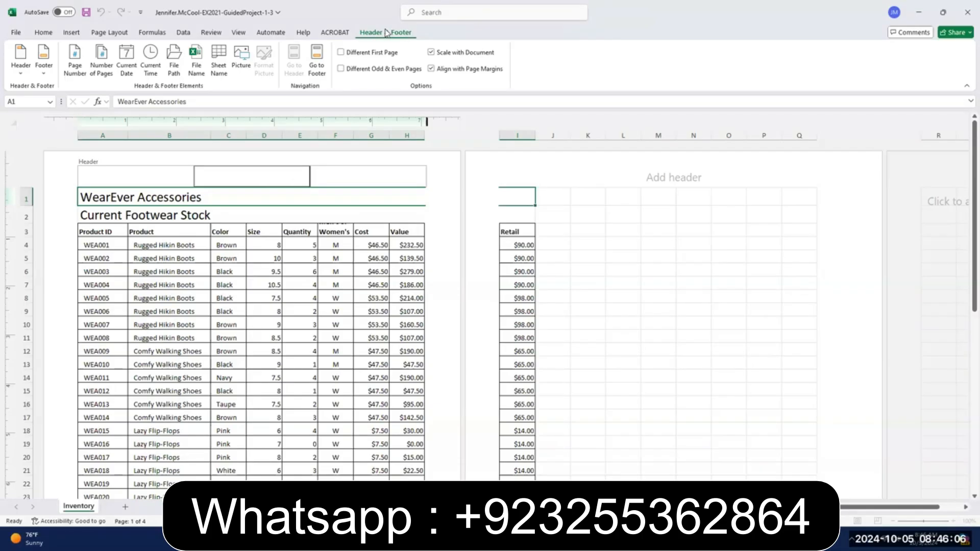
pyautogui.click(312, 72)
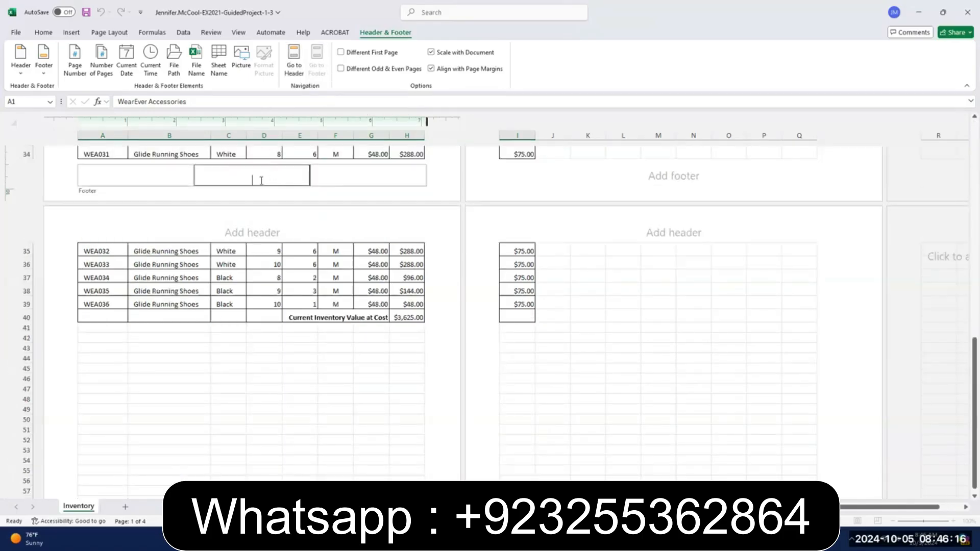
pyautogui.click(355, 172)
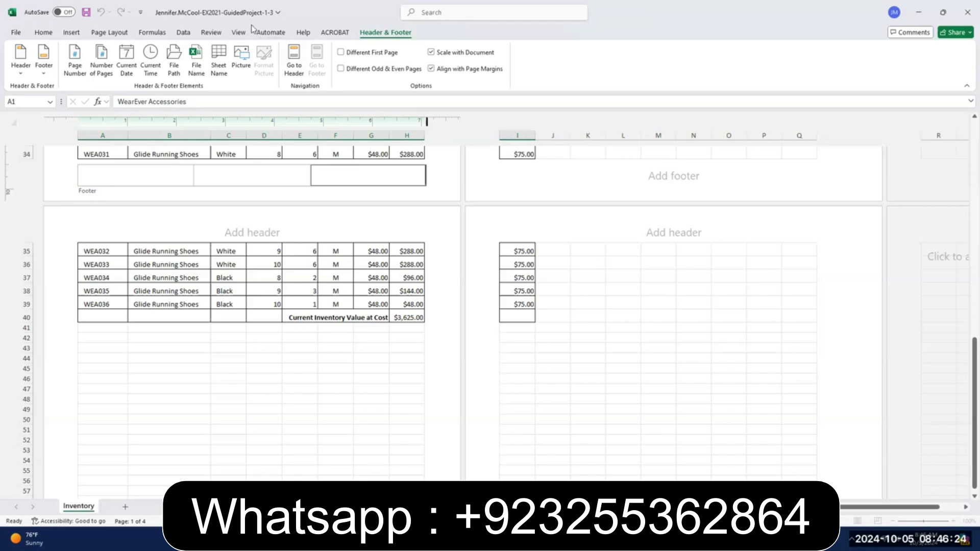
pyautogui.click(196, 65)
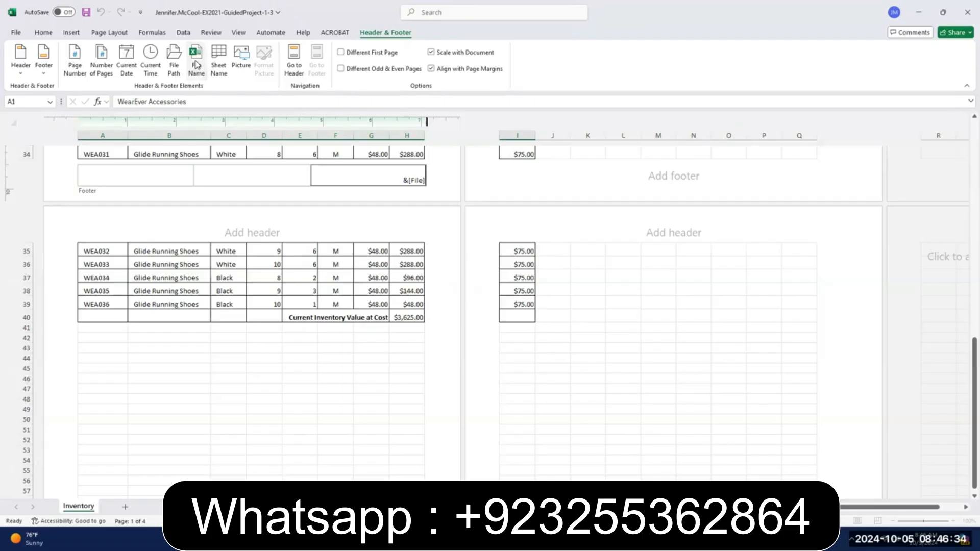
pyautogui.click(407, 154)
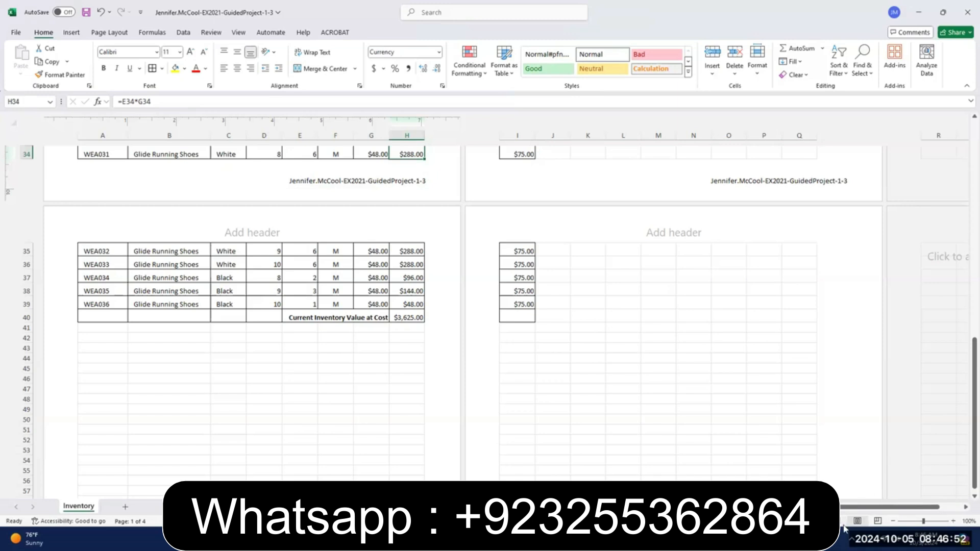
# Return the sheet to Normal view and go back to its title rows
pyautogui.click(837, 522)
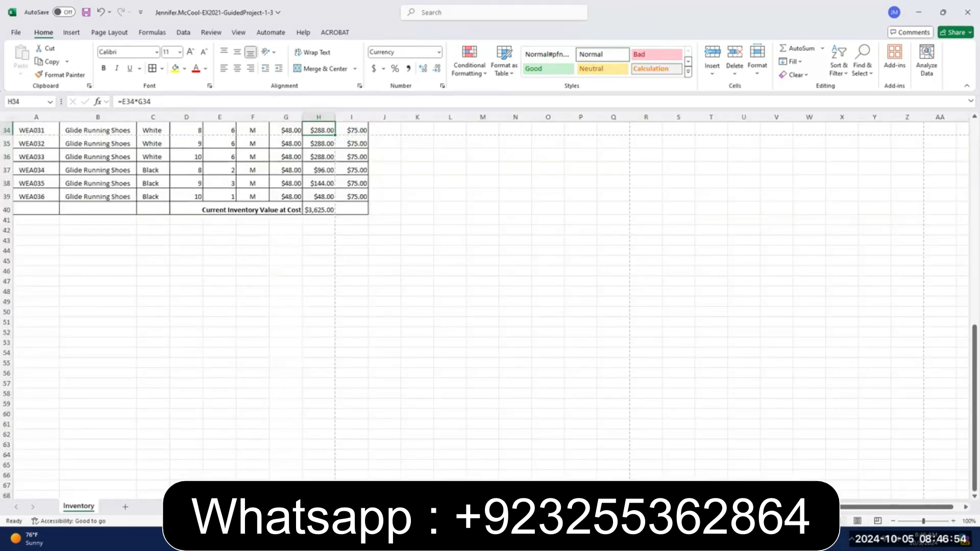
pyautogui.scroll(3, 536, 320)
pyautogui.scroll(3, 537, 320)
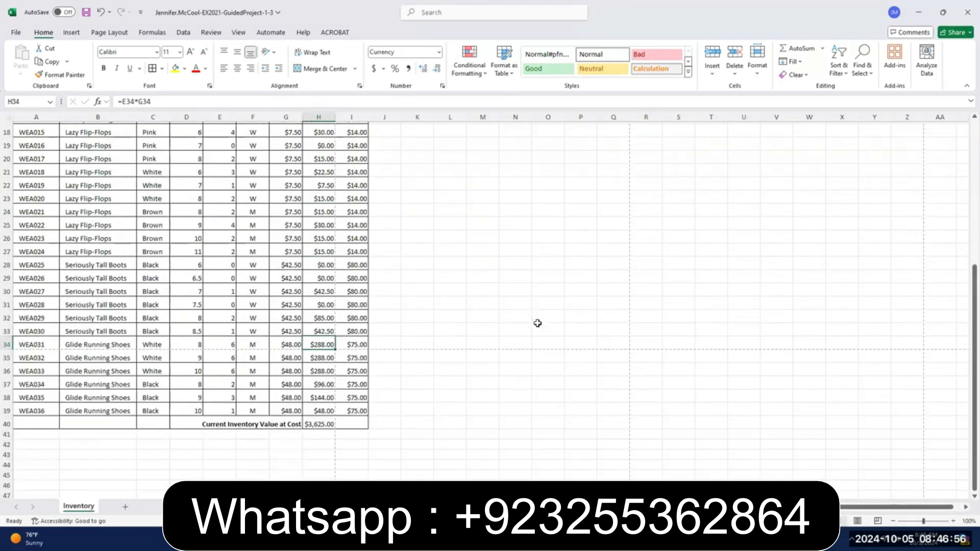
pyautogui.scroll(2, 537, 322)
pyautogui.scroll(4, 538, 323)
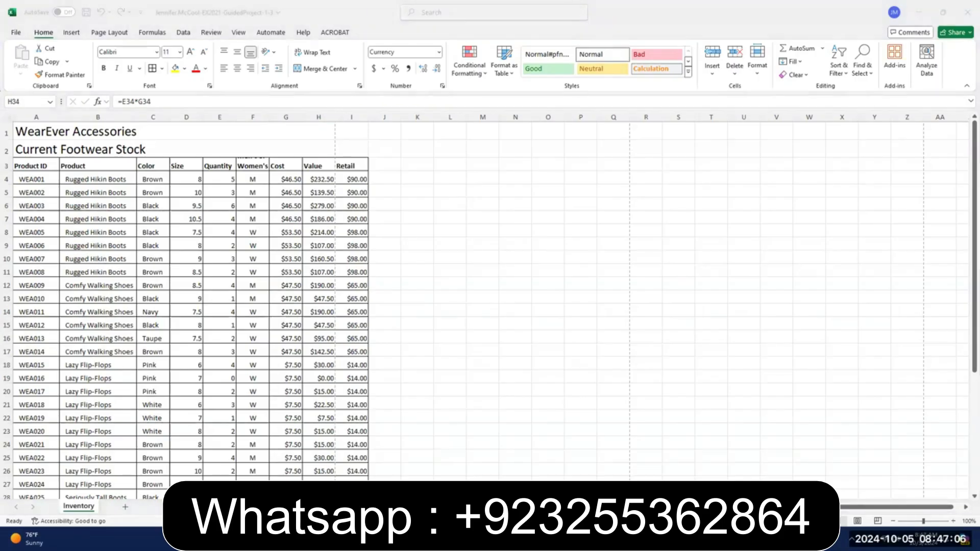
# Open the print preview of the Inventory sheet and page through all its printed pages
pyautogui.click(17, 34)
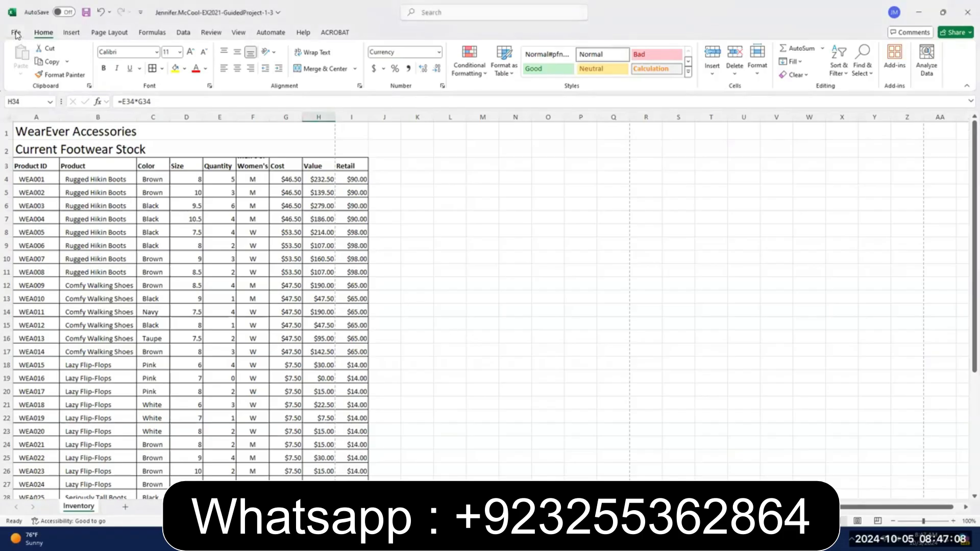
pyautogui.click(16, 35)
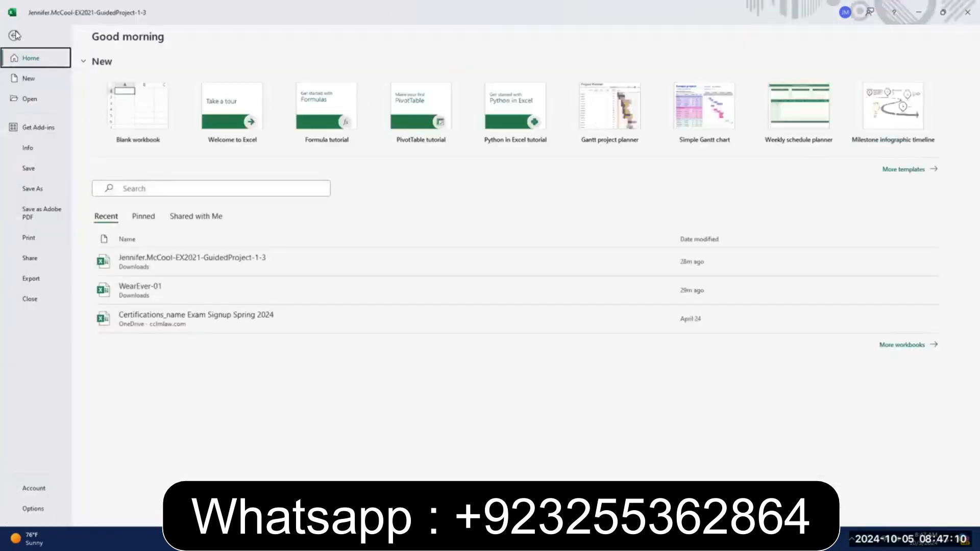
pyautogui.click(29, 240)
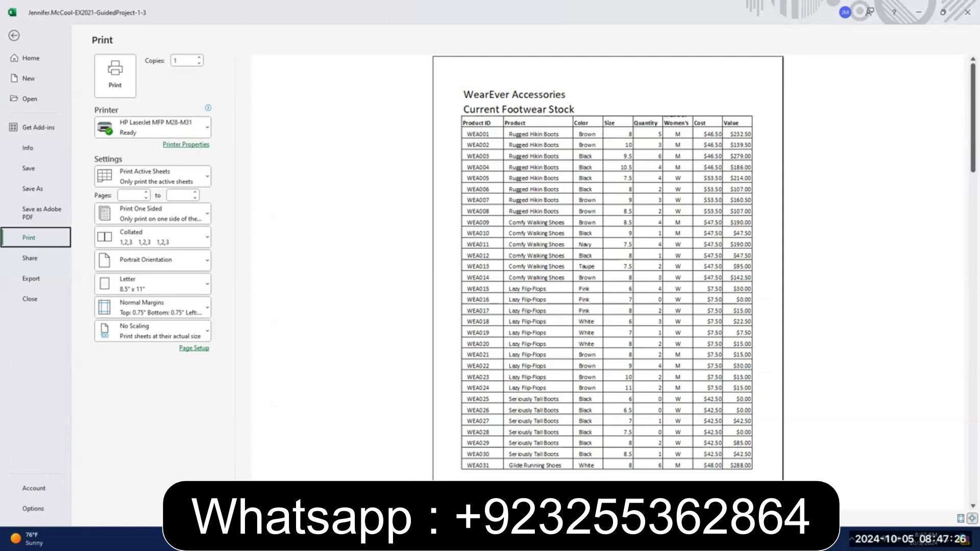
pyautogui.scroll(-1, 607, 279)
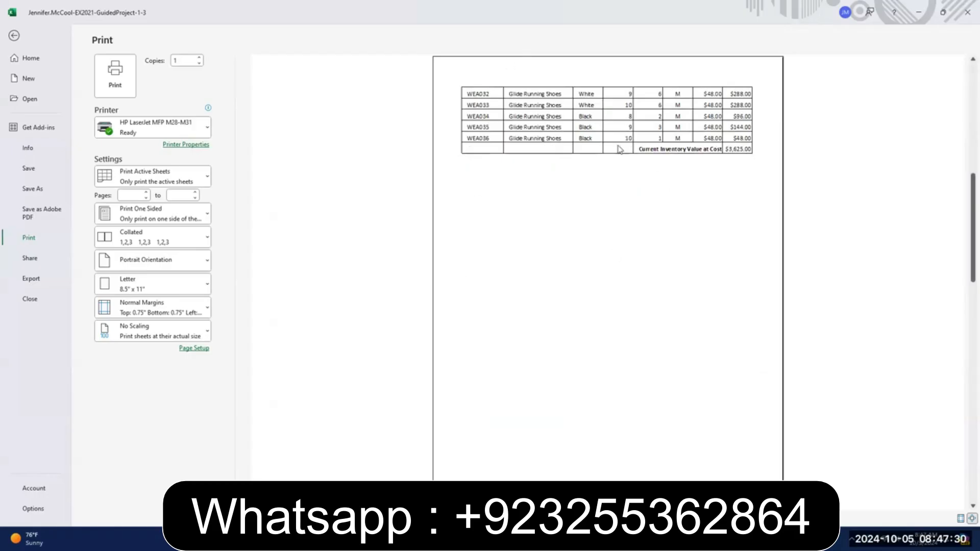
pyautogui.scroll(-2, 554, 158)
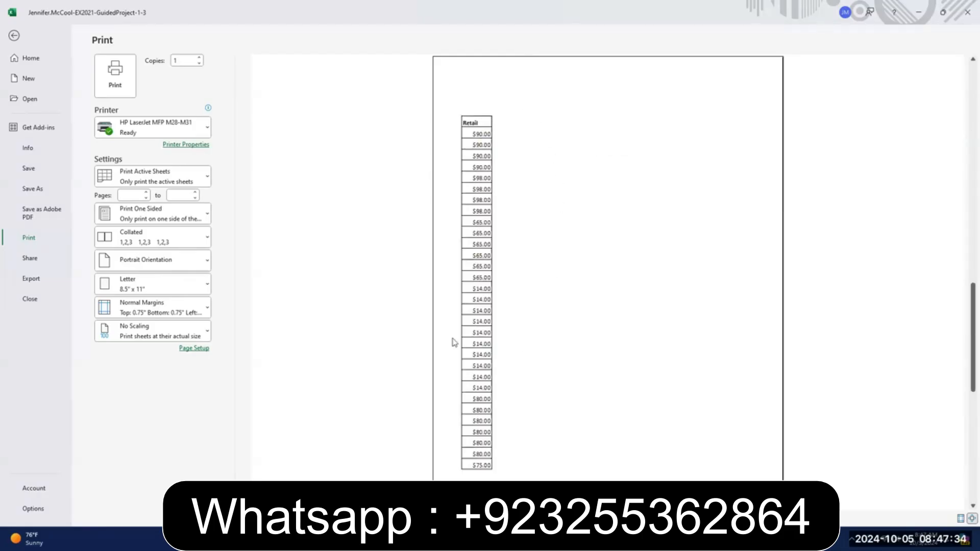
pyautogui.scroll(-2, 452, 257)
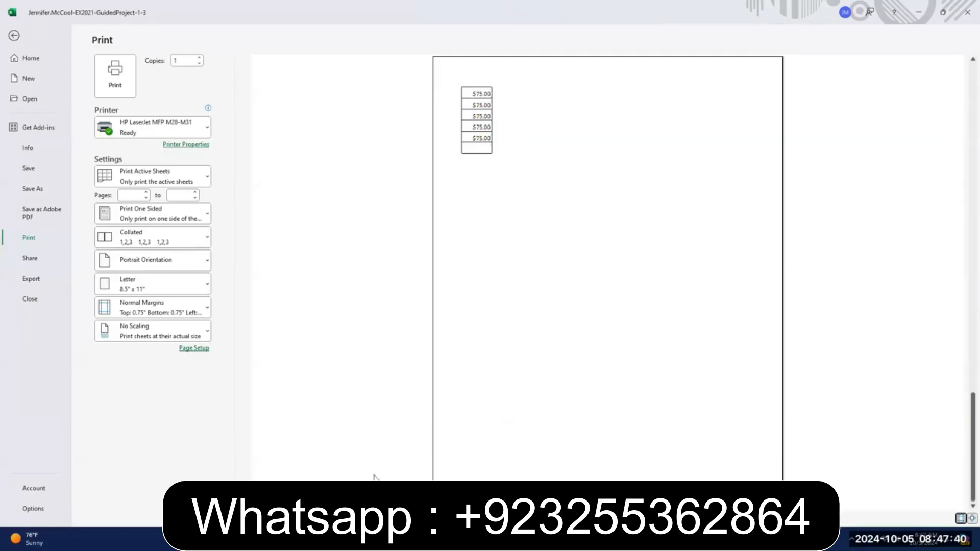
pyautogui.scroll(4, 608, 265)
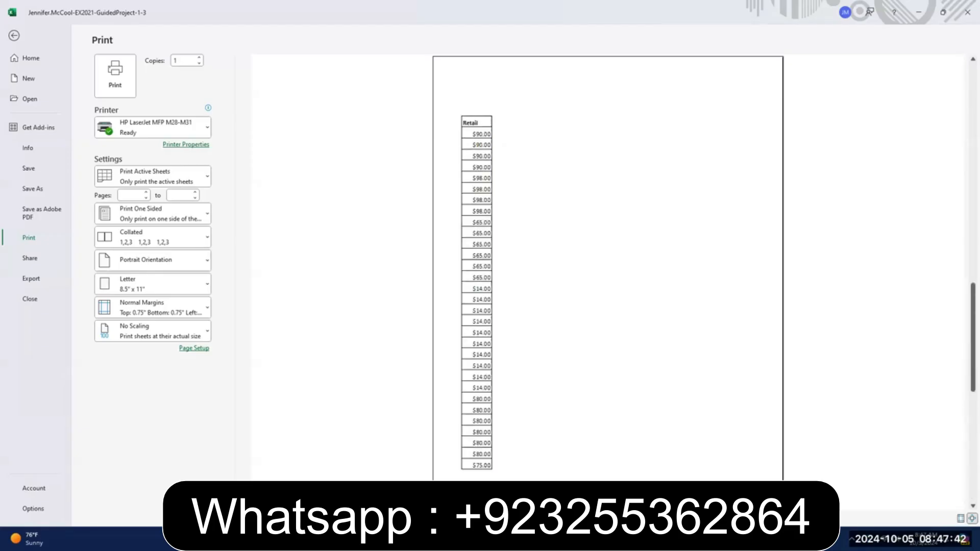
pyautogui.scroll(3, 721, 81)
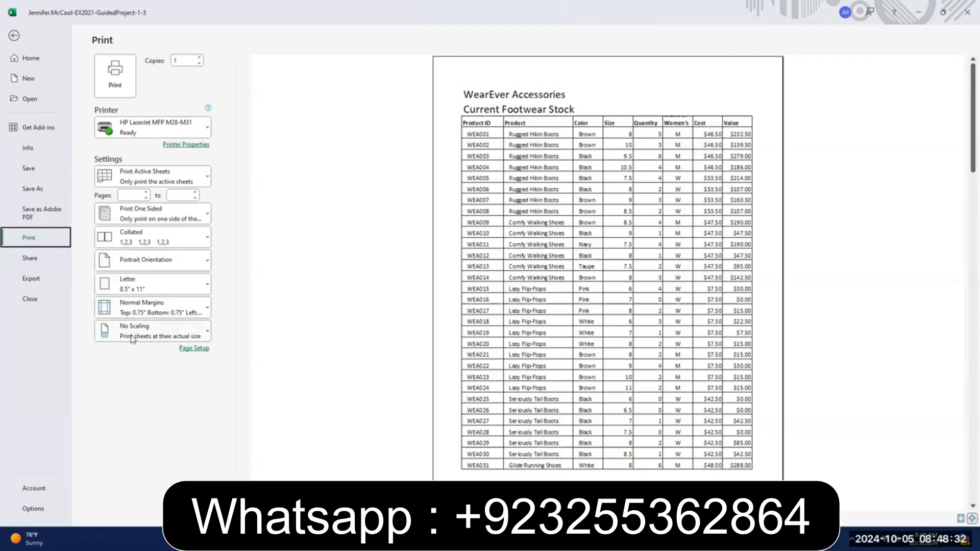
# Set the print scaling to Fit Sheet on One Page and return to the worksheet
pyautogui.click(207, 333)
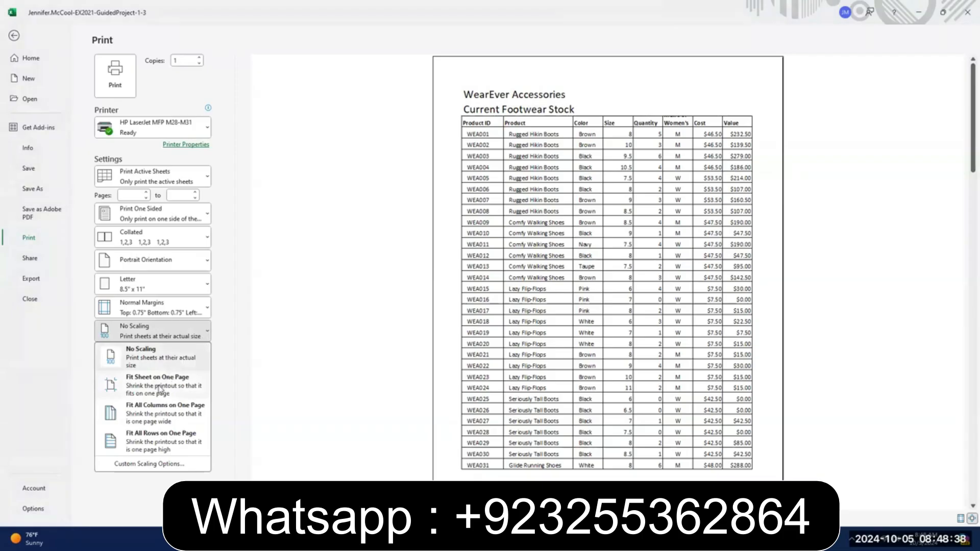
pyautogui.click(160, 388)
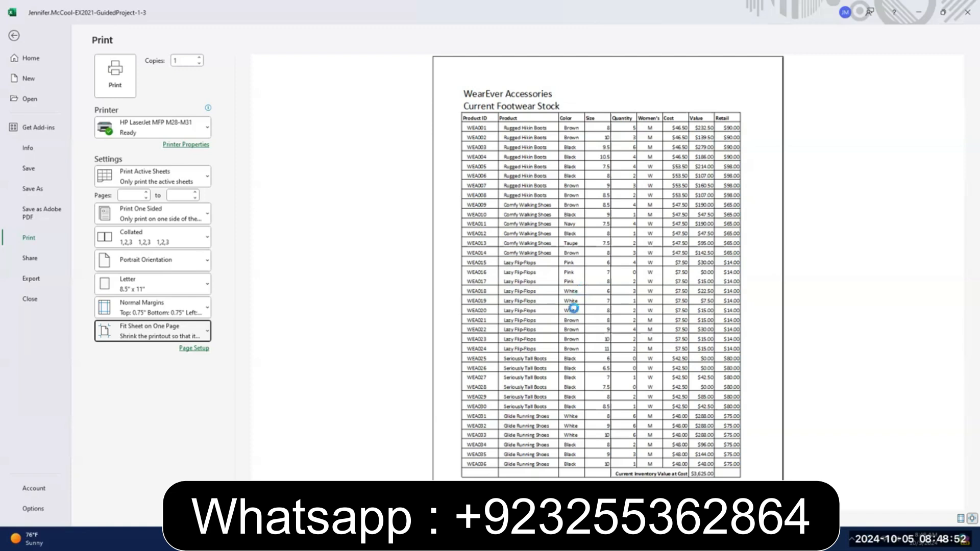
pyautogui.click(13, 35)
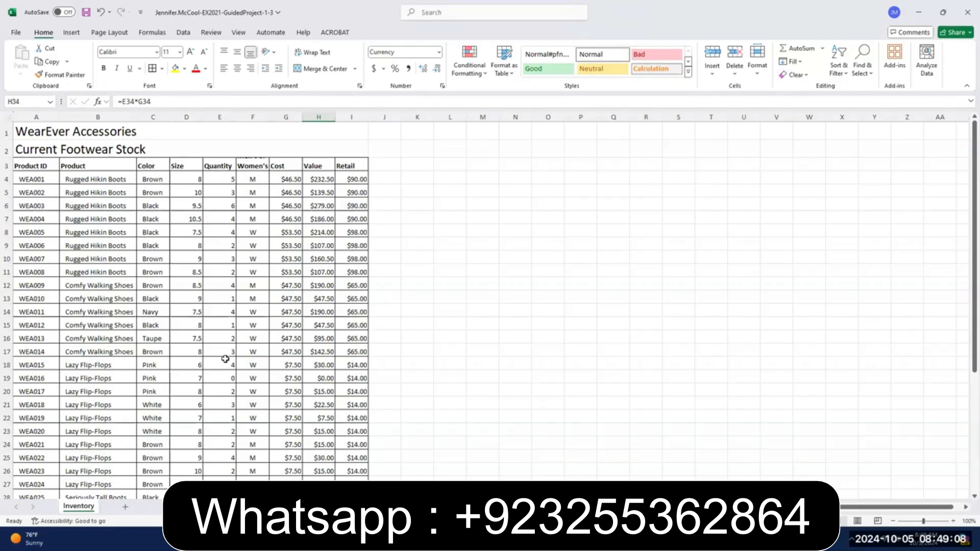
# Set cells A3:F11 of the Inventory sheet as the print area
pyautogui.click(30, 164)
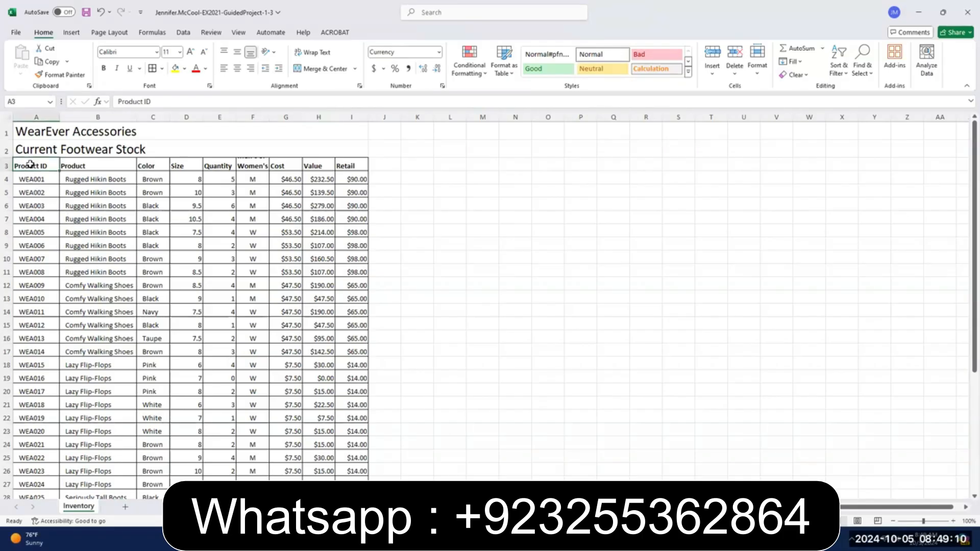
pyautogui.moveTo(31, 164); pyautogui.dragTo(238, 272)
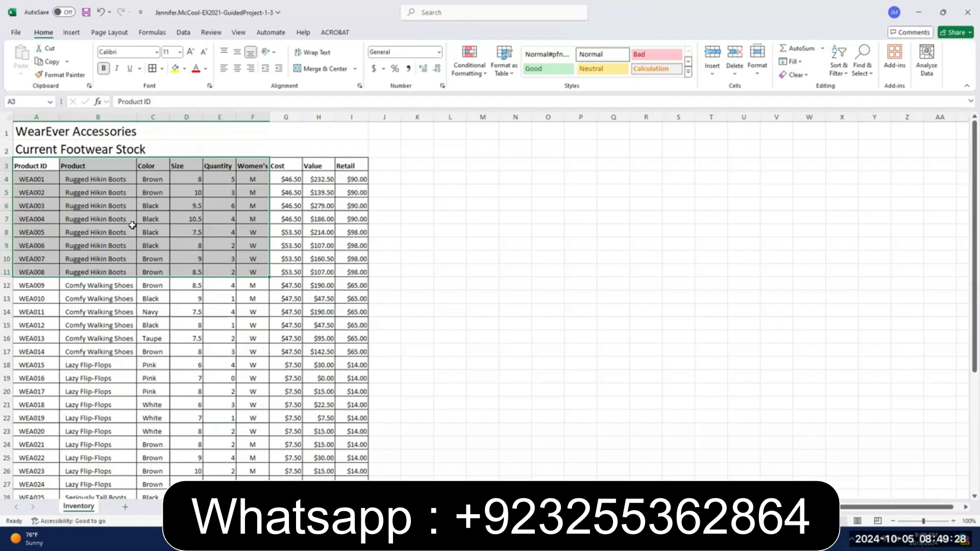
pyautogui.click(111, 33)
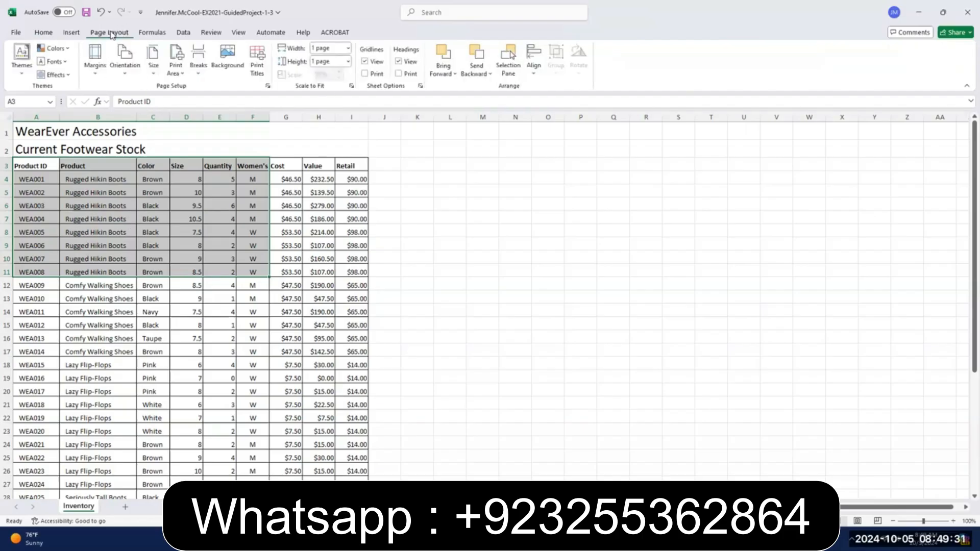
pyautogui.click(180, 75)
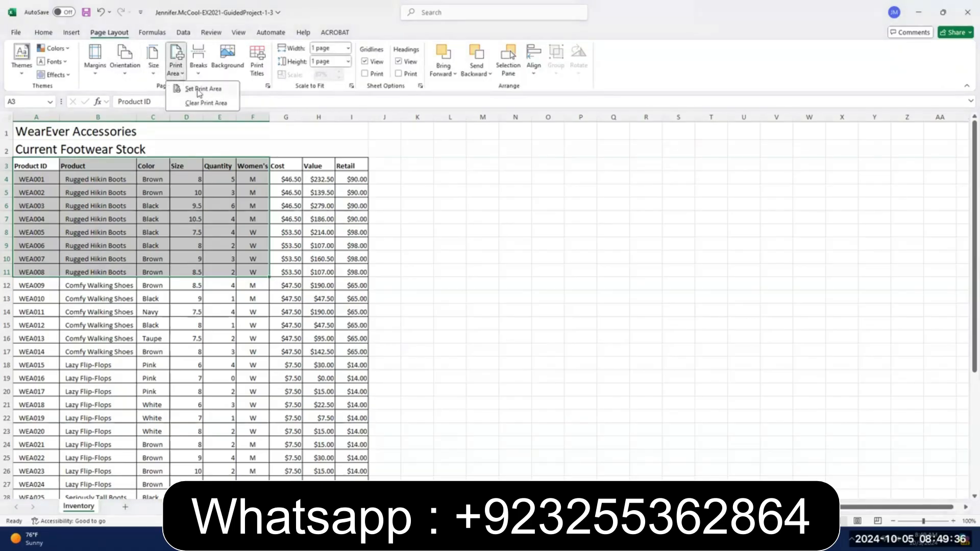
pyautogui.click(199, 90)
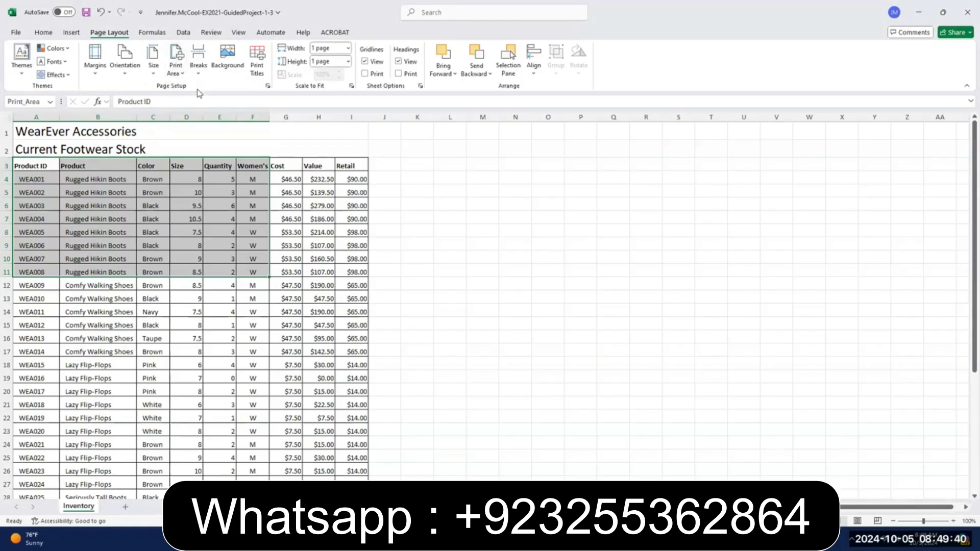
# Check the defined print area in the print preview and return to the worksheet
pyautogui.click(16, 32)
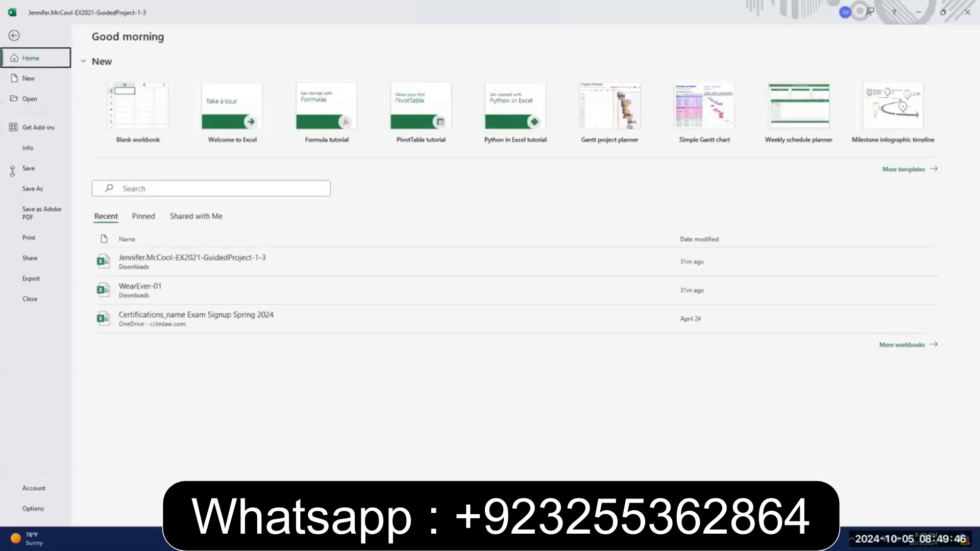
pyautogui.click(32, 238)
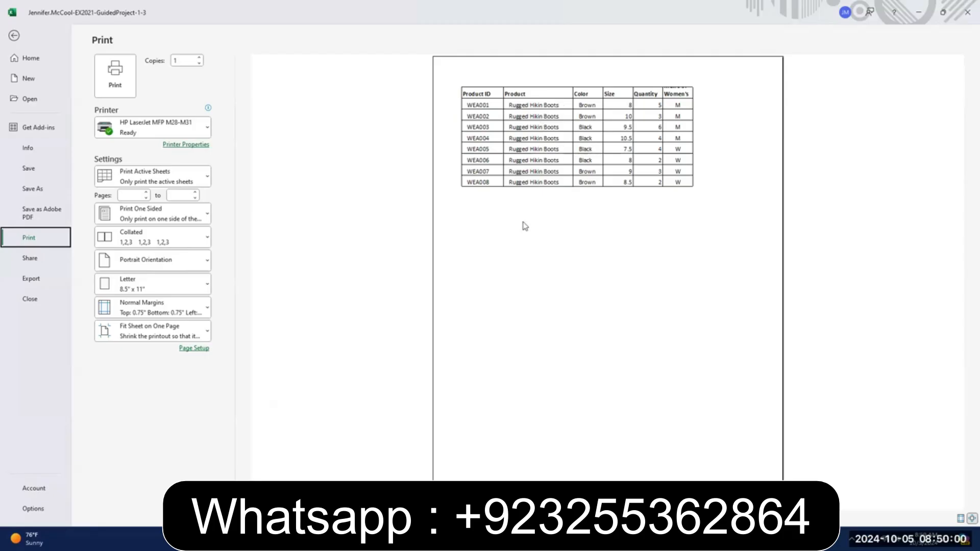
pyautogui.click(14, 35)
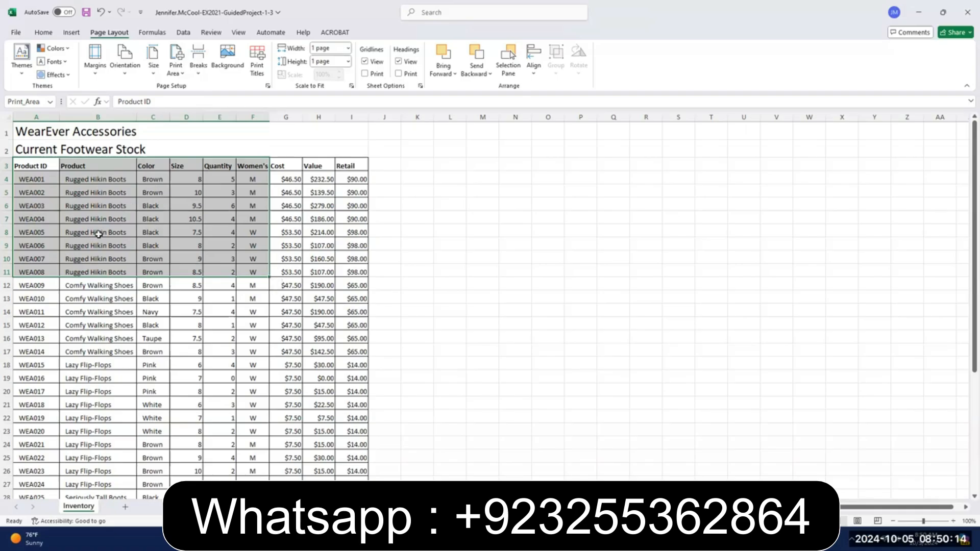
# Save the workbook and switch to the SIMnet assignment page in Chrome, maximized and showing its upload section
pyautogui.click(86, 13)
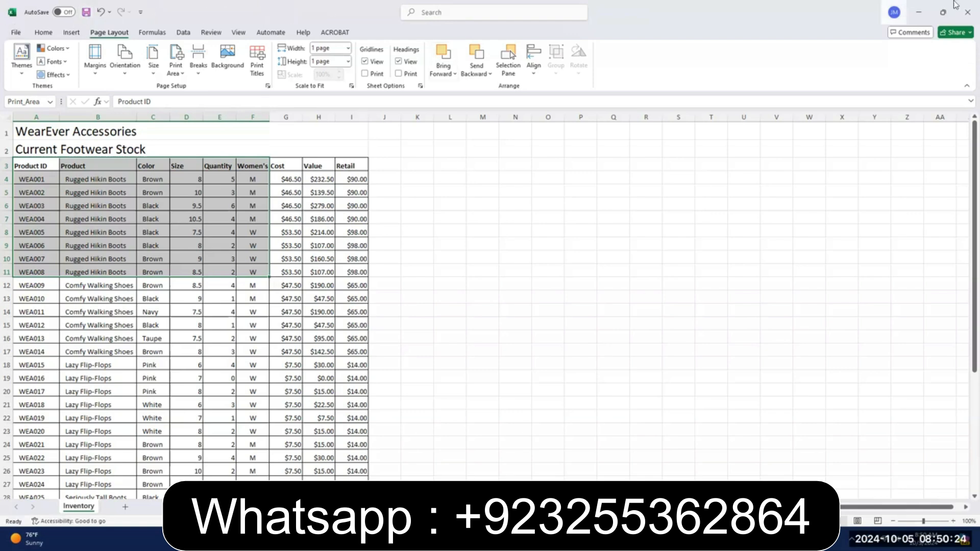
pyautogui.click(919, 12)
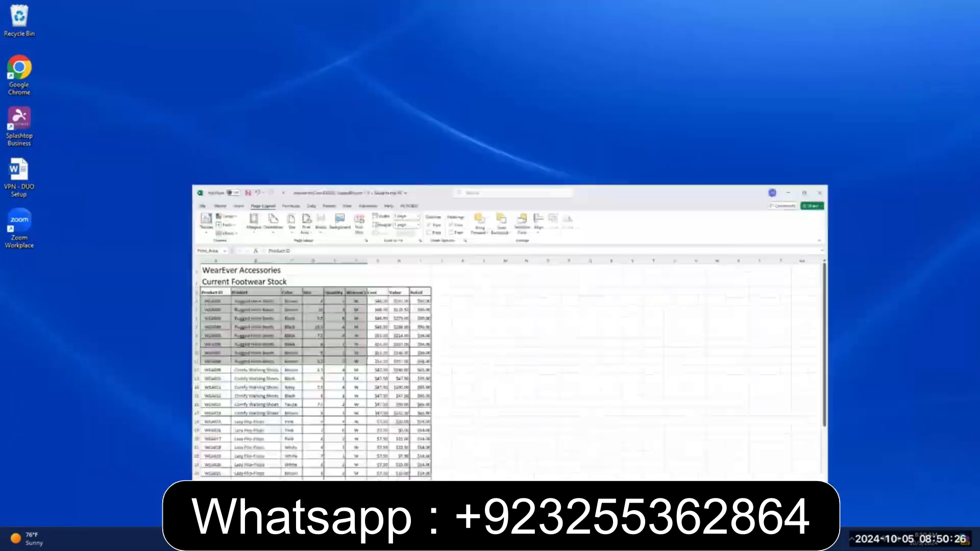
pyautogui.click(511, 539)
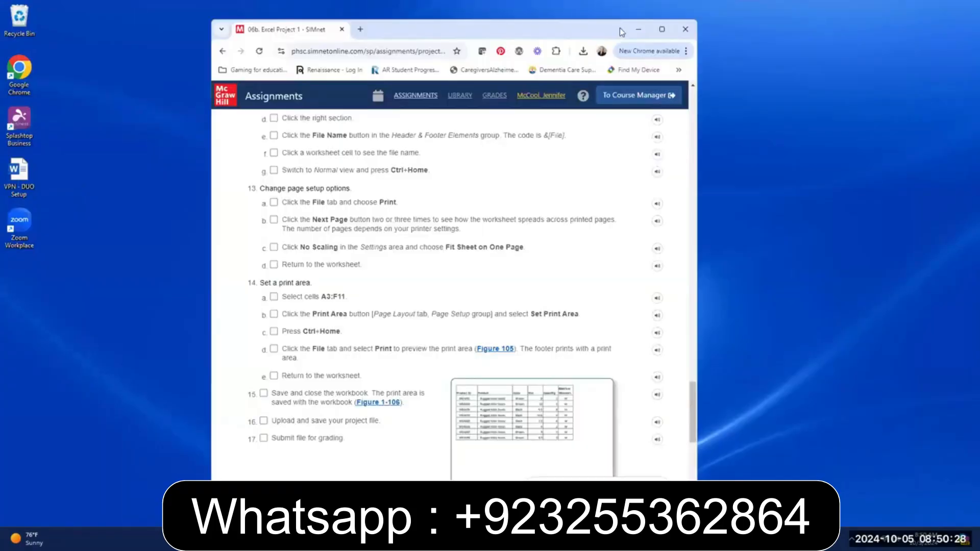
pyautogui.click(665, 30)
pyautogui.moveTo(975, 413); pyautogui.dragTo(975, 71)
# Upload the completed EX2021-GuidedProject-1-3 workbook from the Downloads folder and submit it for grading
pyautogui.click(624, 231)
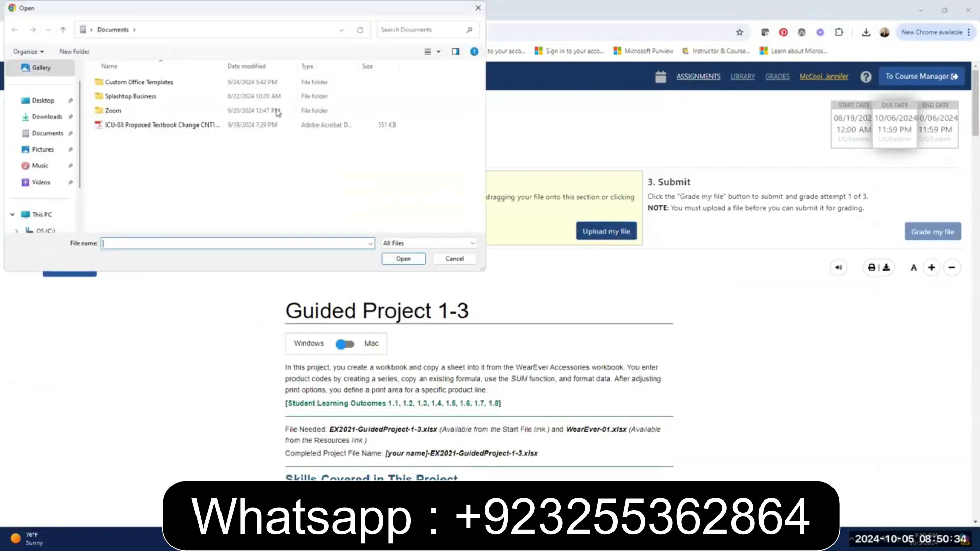
pyautogui.click(47, 116)
pyautogui.click(131, 97)
pyautogui.doubleClick(130, 96)
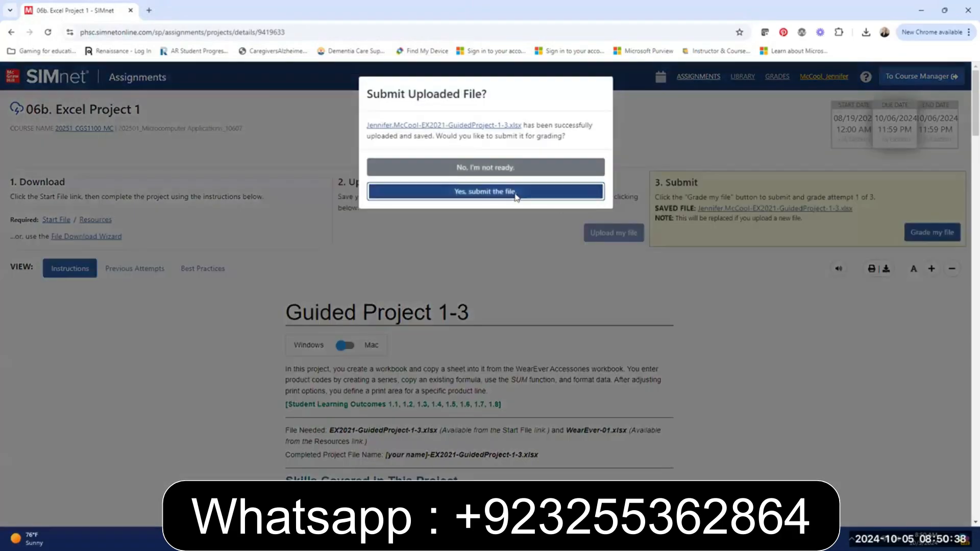
pyautogui.click(516, 193)
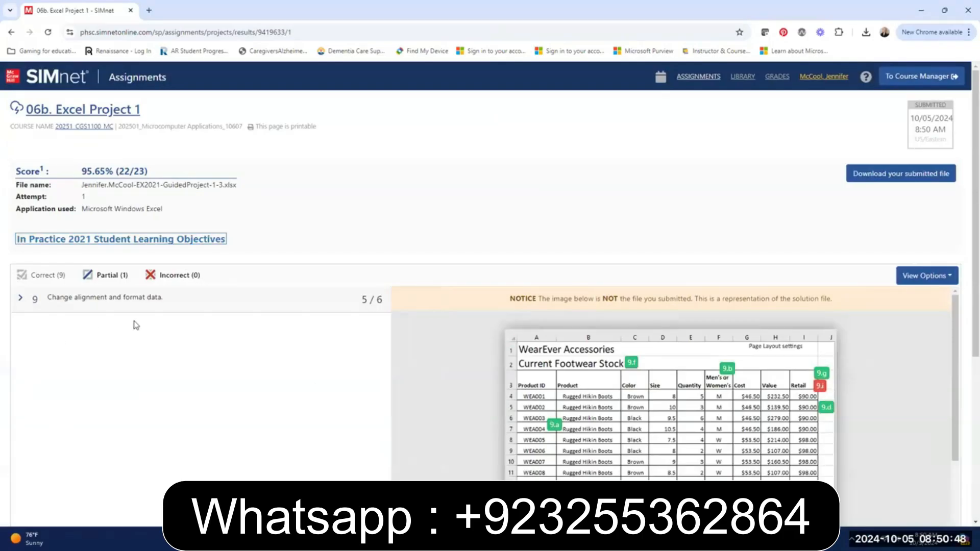
# Expand graded item 9, Change alignment and format data, and review the marks of its substeps
pyautogui.scroll(-1, 128, 306)
pyautogui.click(22, 250)
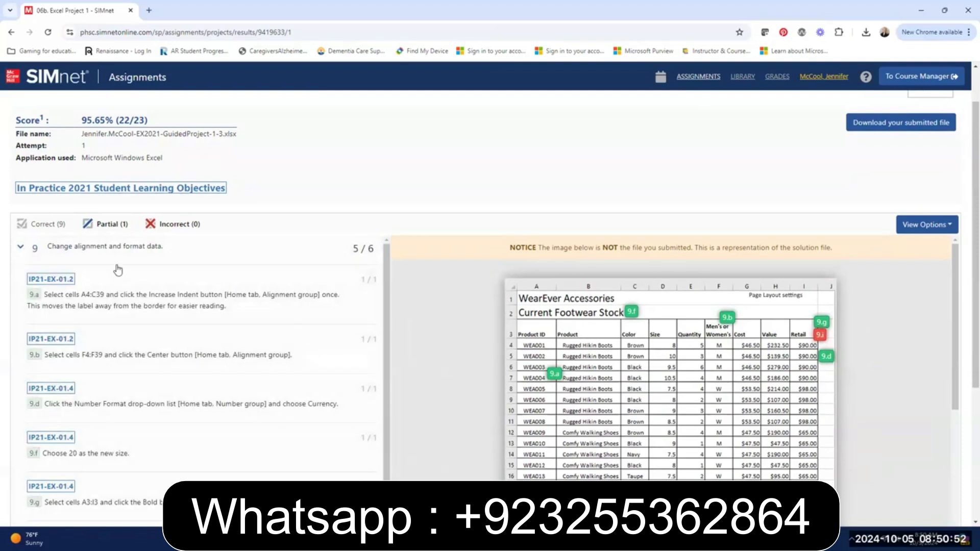
pyautogui.scroll(-2, 289, 312)
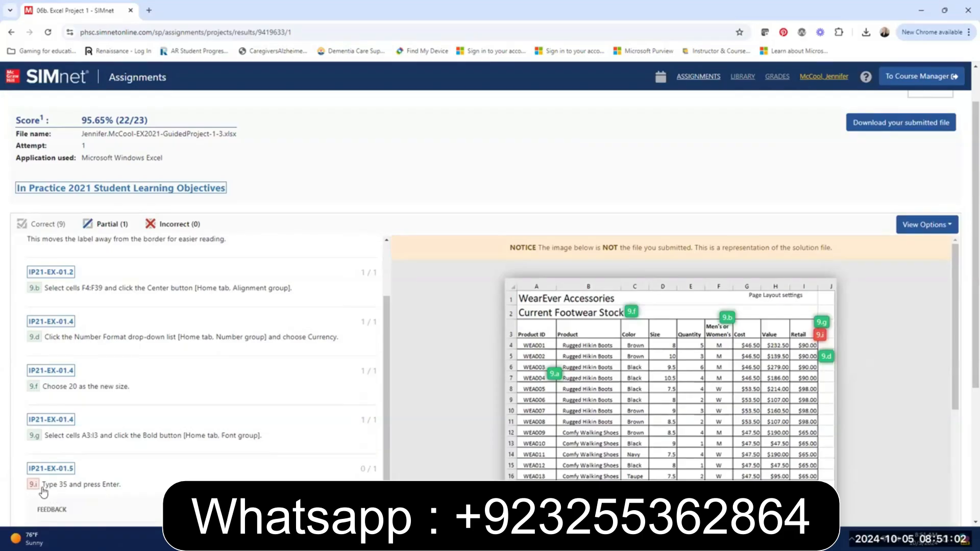
# Go back to the project instructions and review section 9, Change alignment and format data
pyautogui.click(10, 32)
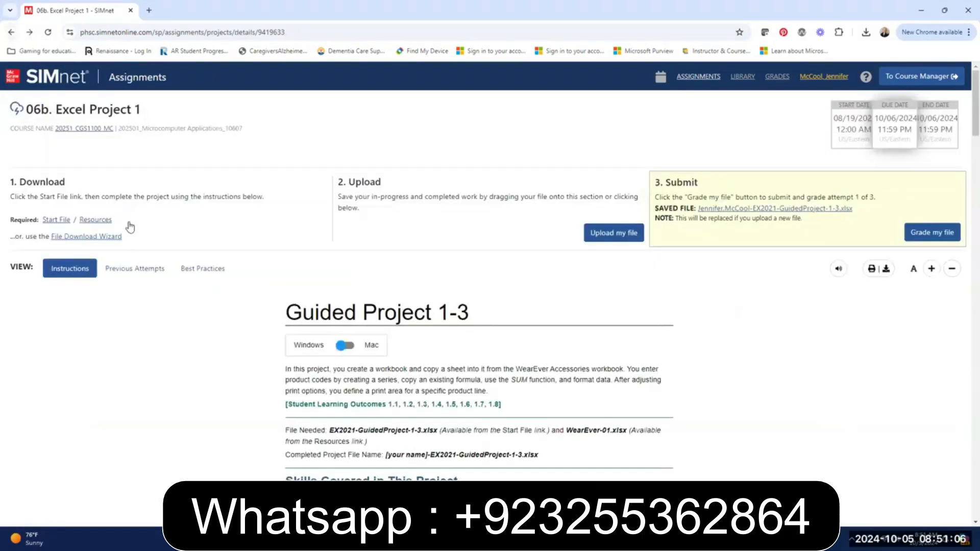
pyautogui.scroll(-20, 700, 372)
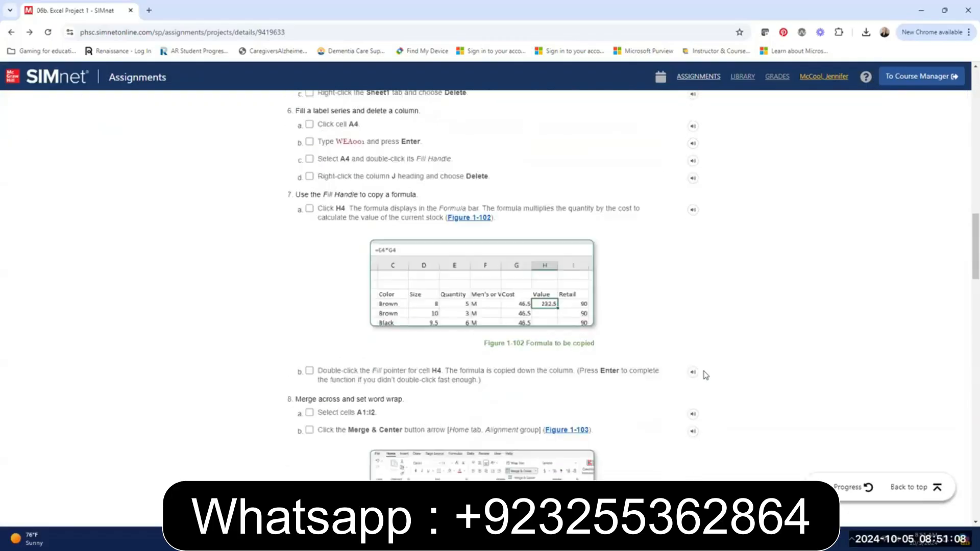
pyautogui.scroll(4, 700, 372)
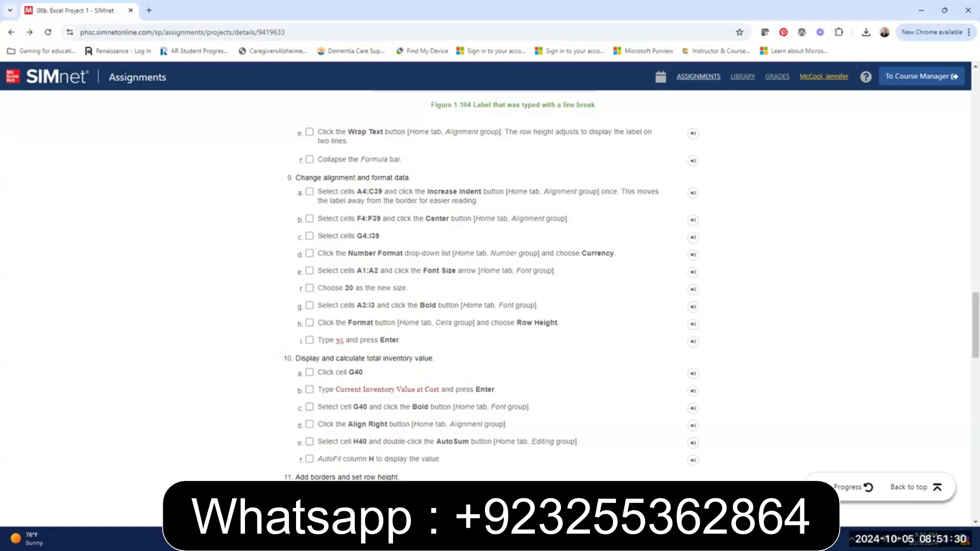
# Switch to the Excel workbook and set the row height of header cells A3:I3 to 35
pyautogui.hotkey('alt', 'Tab')
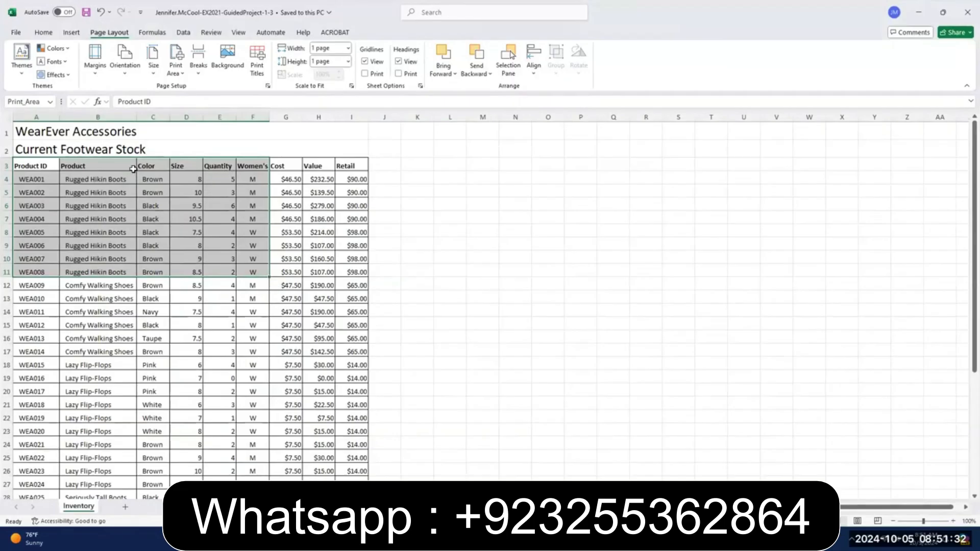
pyautogui.click(38, 167)
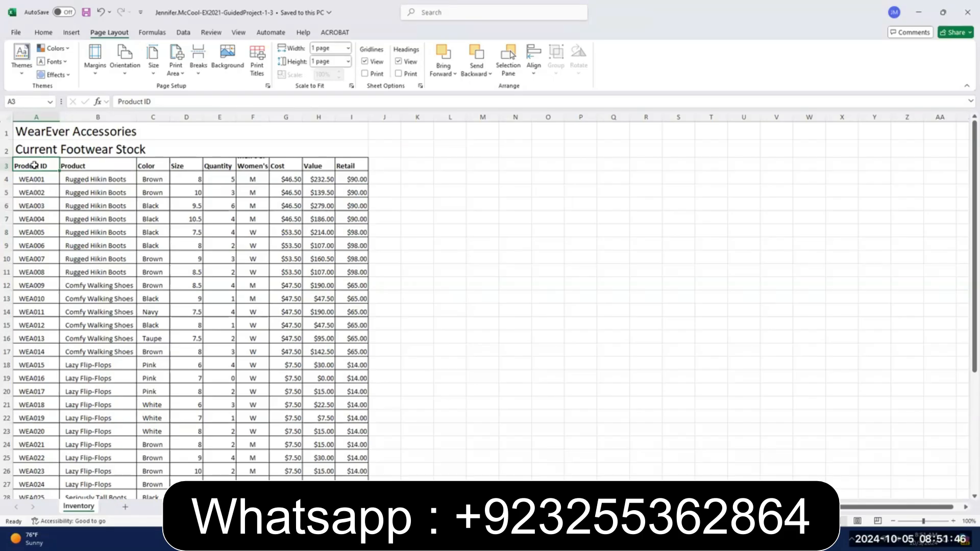
pyautogui.moveTo(33, 165); pyautogui.dragTo(348, 167)
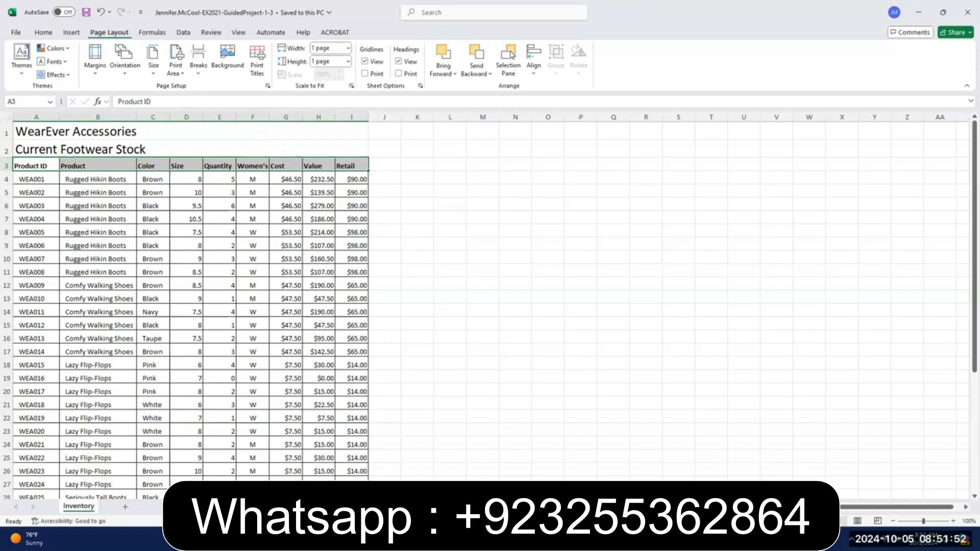
pyautogui.click(43, 34)
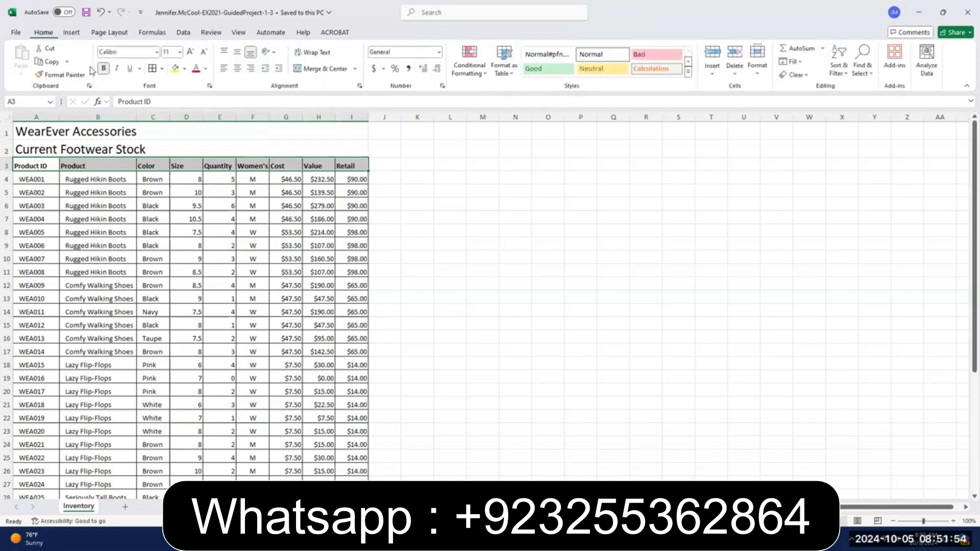
pyautogui.click(758, 76)
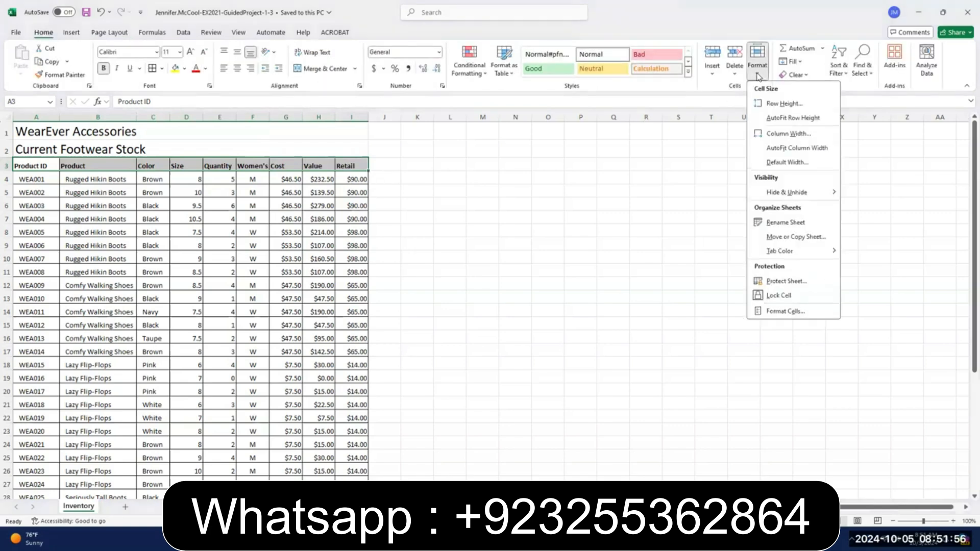
pyautogui.click(772, 103)
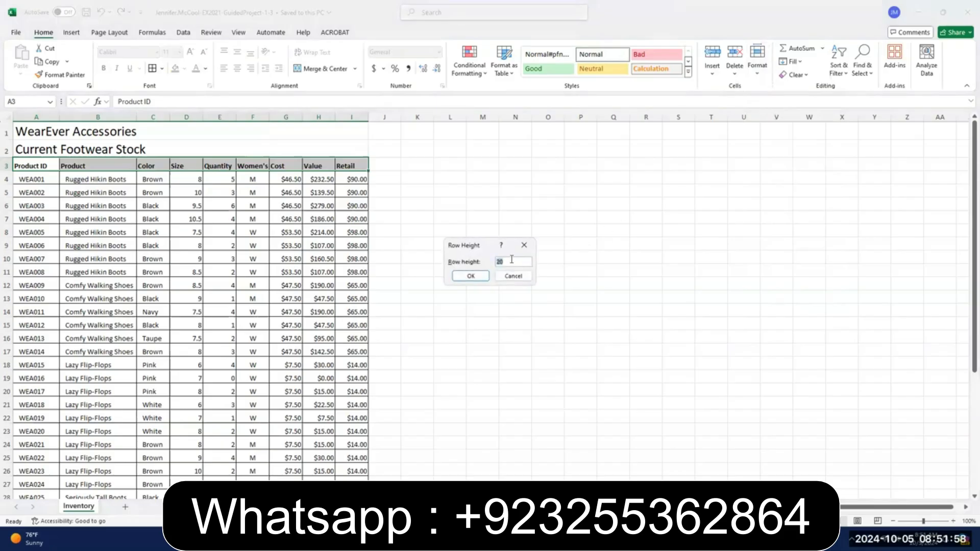
pyautogui.write('35')
pyautogui.click(469, 276)
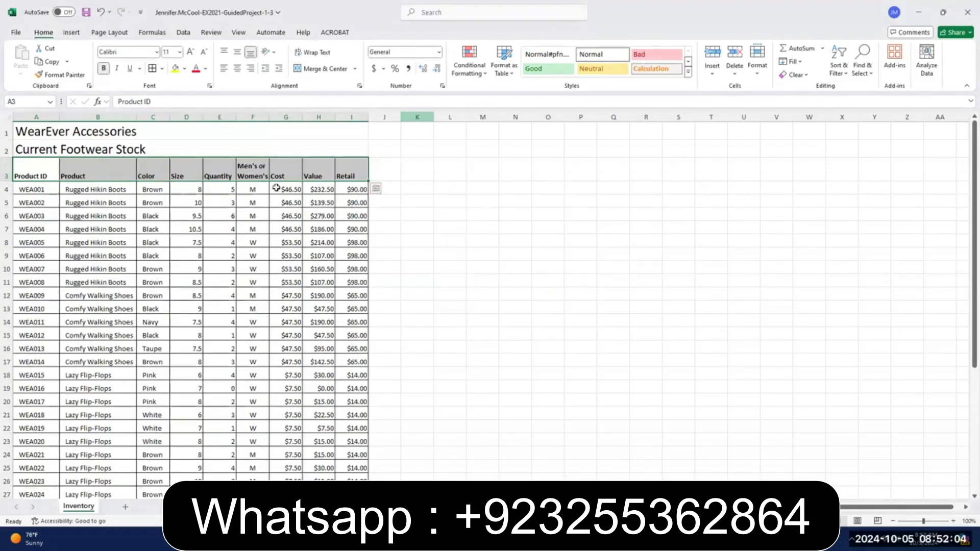
# Save the workbook and switch to the SIMnet assignment page in Chrome, showing its upload section again
pyautogui.click(86, 12)
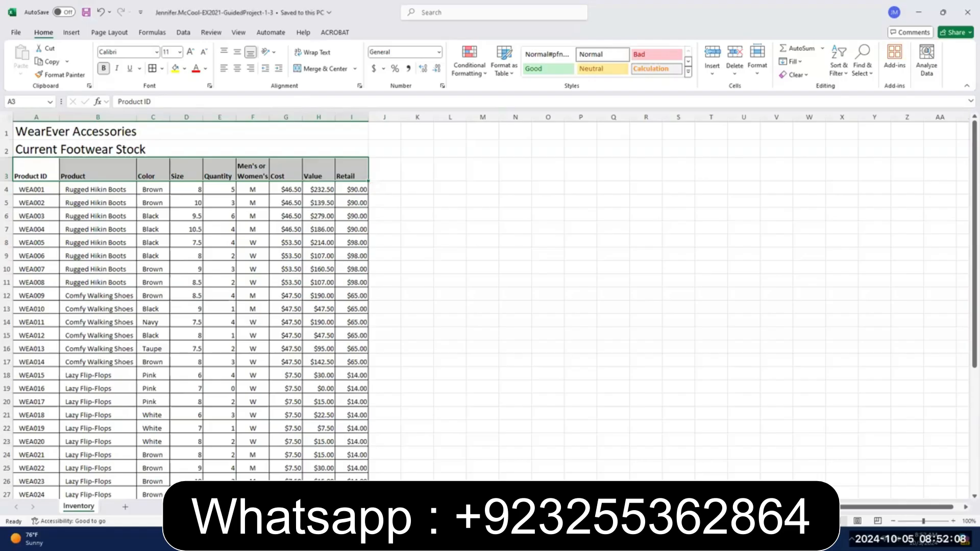
pyautogui.moveTo(543, 539)
pyautogui.click(582, 453)
pyautogui.scroll(10, 581, 427)
pyautogui.moveTo(966, 234); pyautogui.dragTo(967, 84)
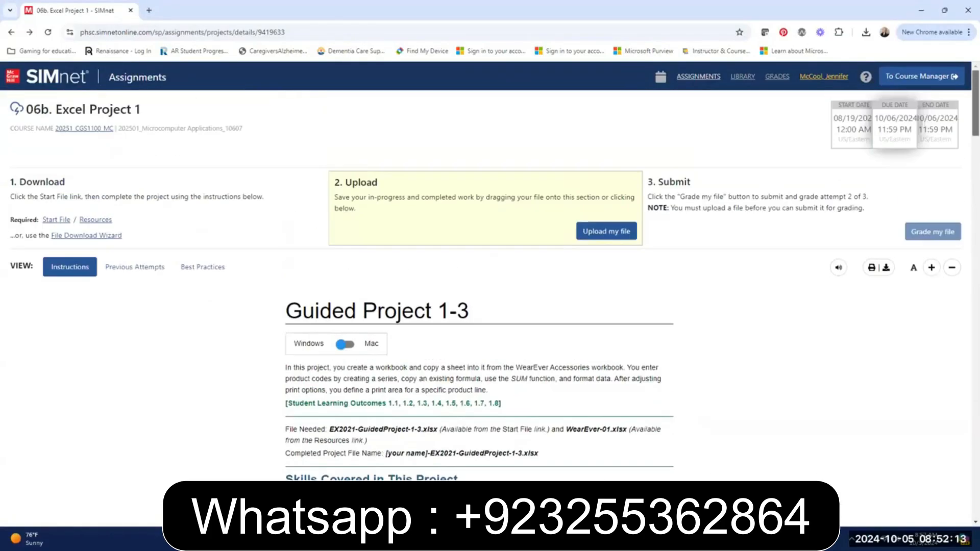
# Upload the corrected EX2021-GuidedProject-1-3 workbook from the Downloads folder and submit it for grading
pyautogui.click(619, 230)
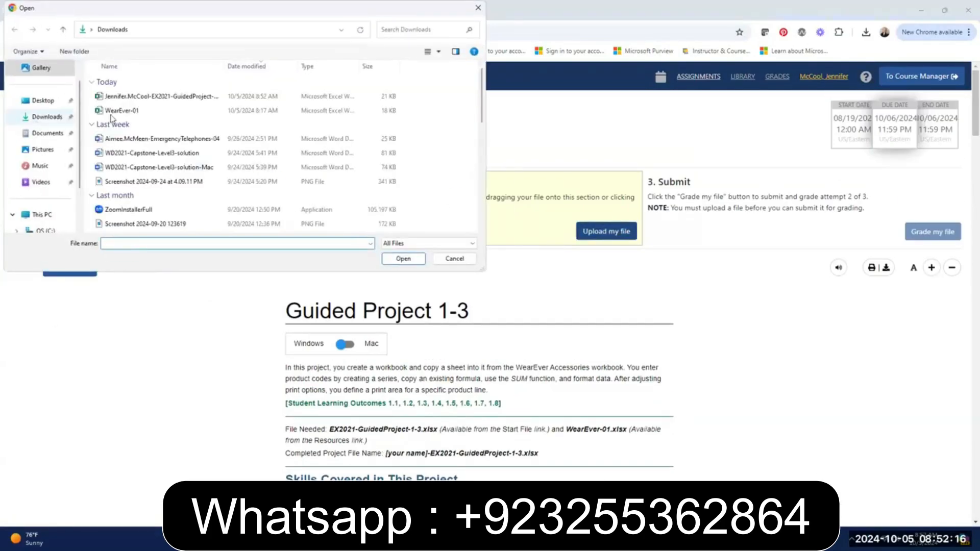
pyautogui.doubleClick(153, 96)
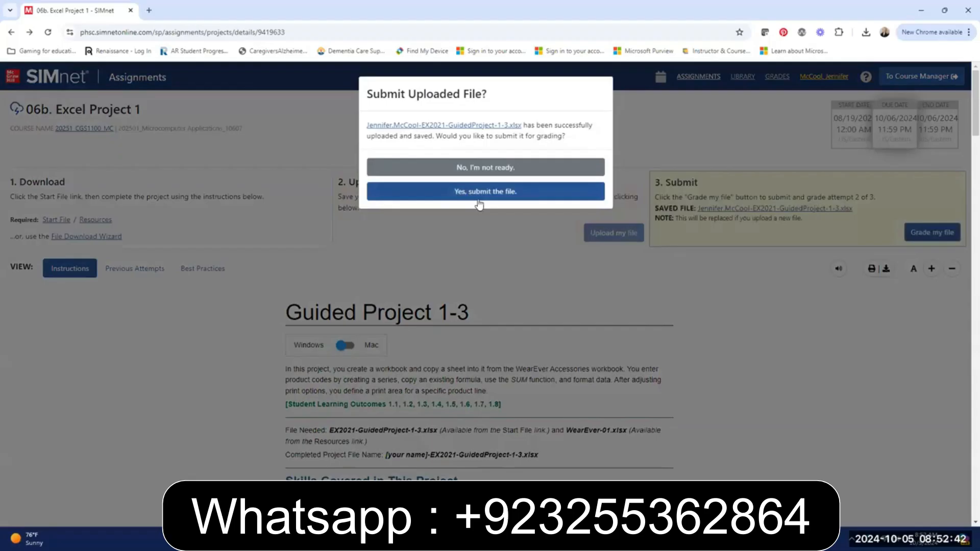
pyautogui.click(474, 191)
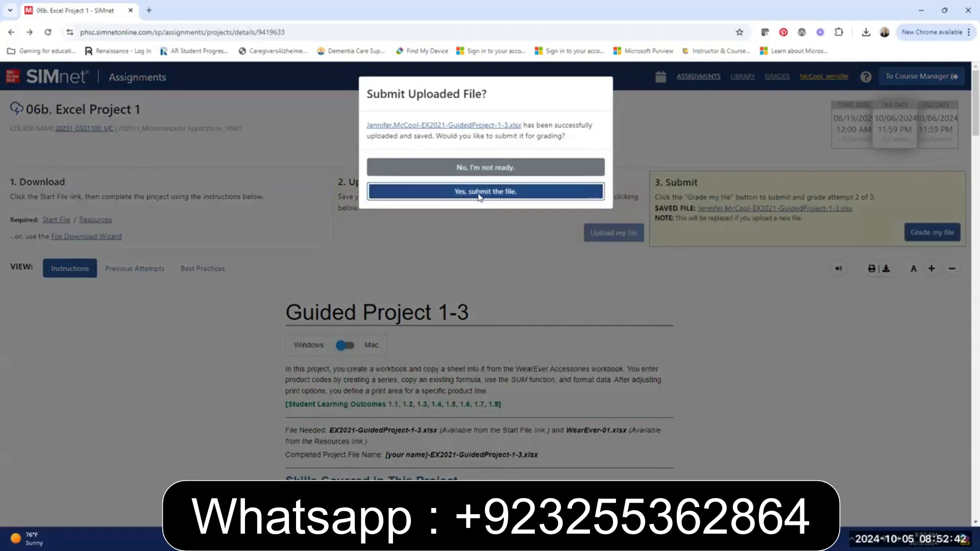